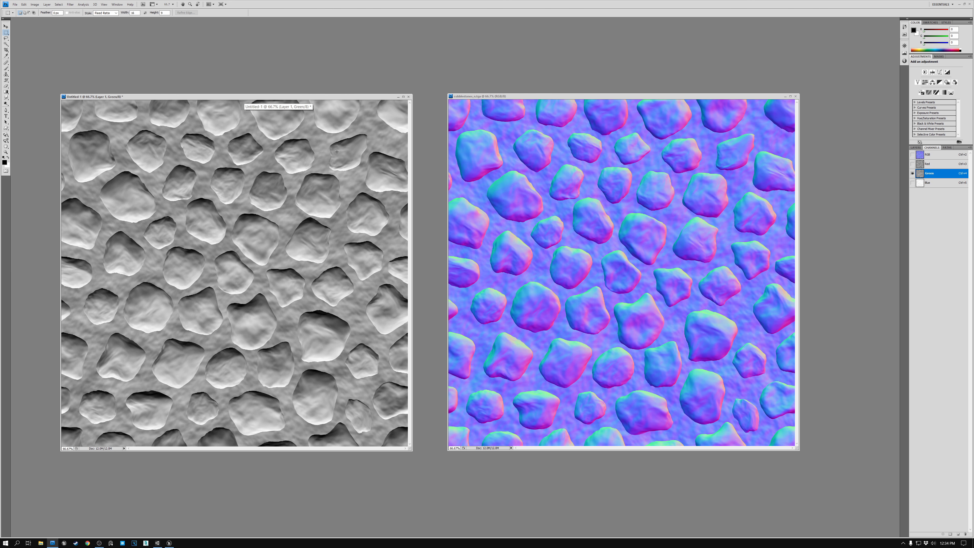
# - Isolate the red channel in both the cobblestone and the untitled normal map documents to compare them side by side
pyautogui.click(547, 96)
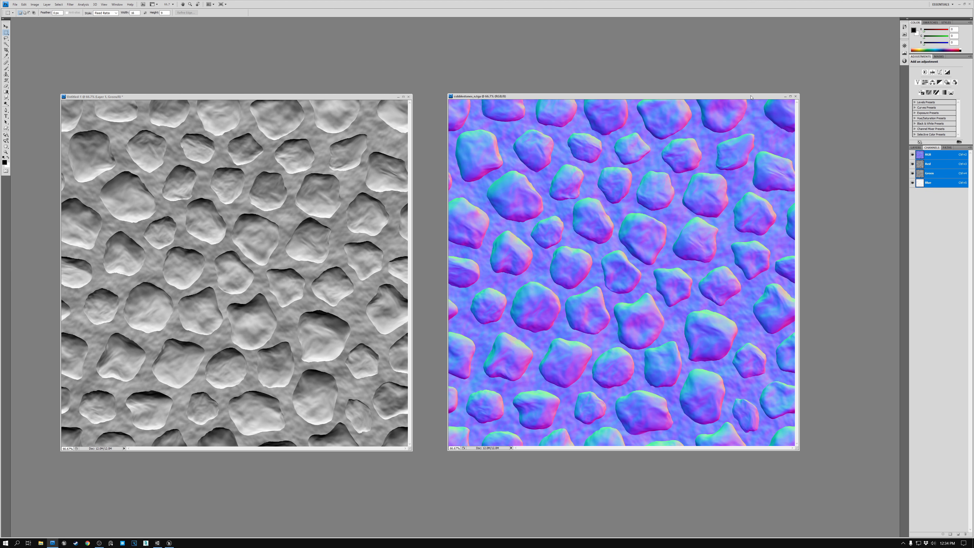
pyautogui.click(945, 175)
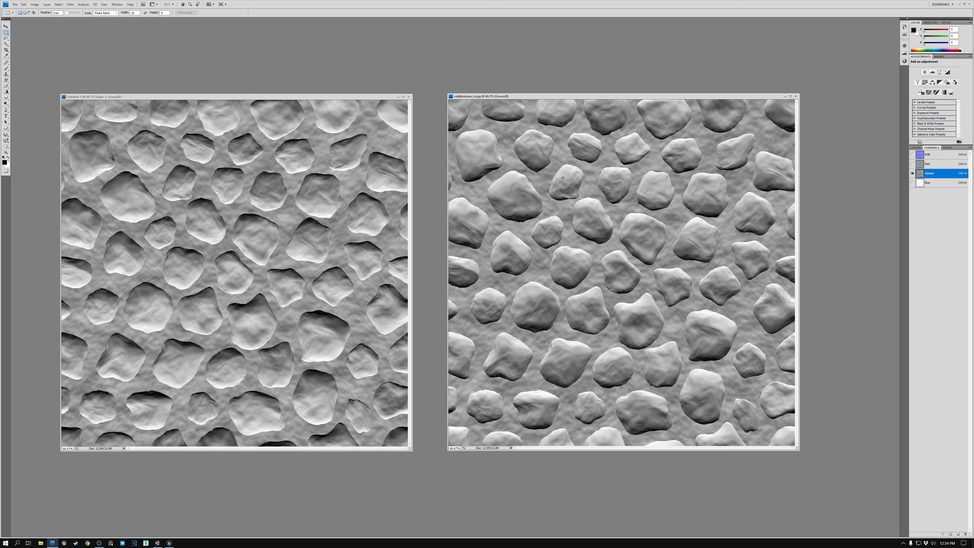
pyautogui.click(939, 165)
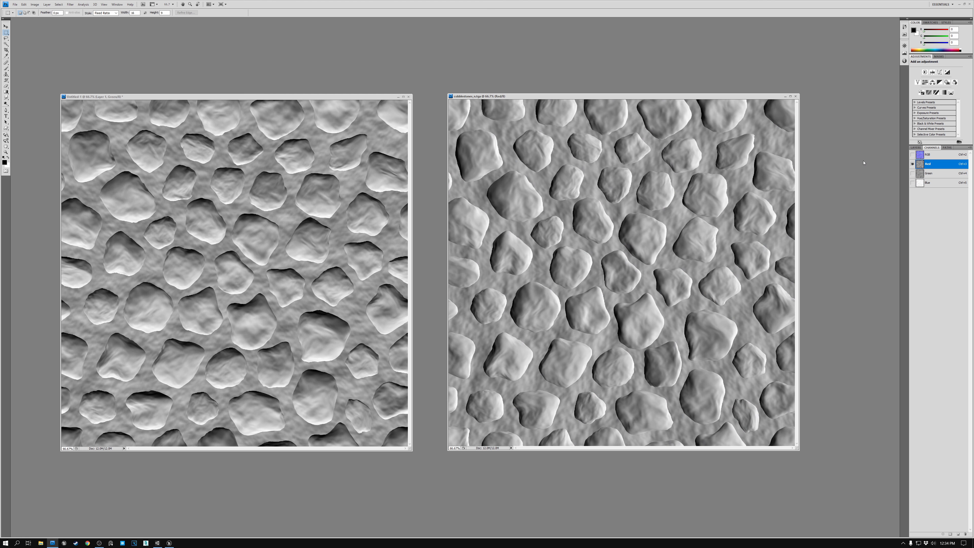
pyautogui.click(363, 98)
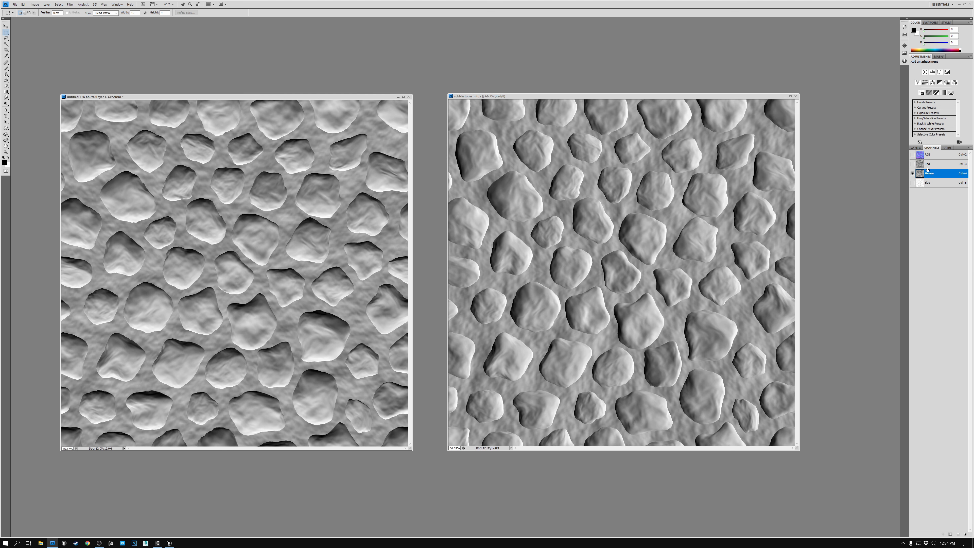
pyautogui.click(936, 164)
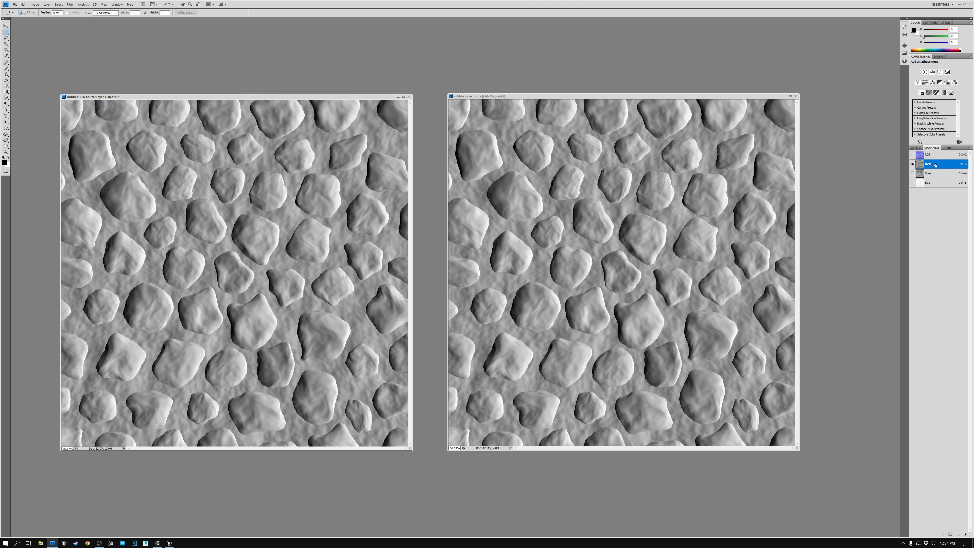
# - Show only the blue channel in both normal map documents for comparison
pyautogui.click(934, 183)
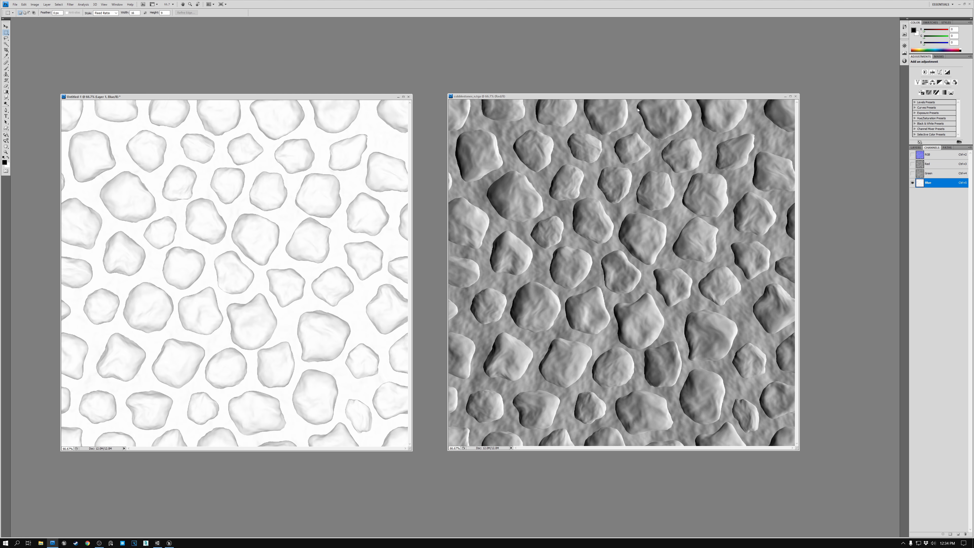
pyautogui.click(613, 95)
pyautogui.hotkey('ctrl', '5')
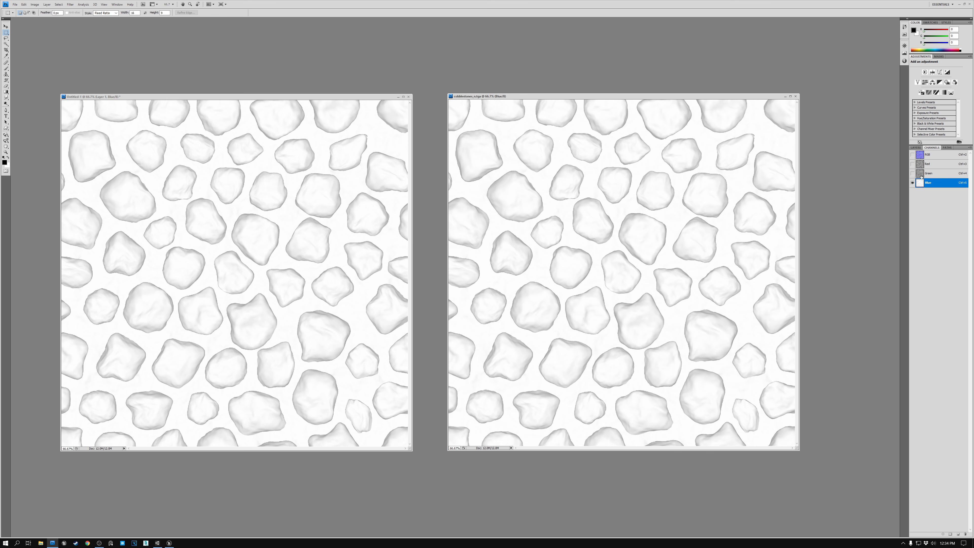
# - Show only the green channel in both normal map documents and compare the shading direction on the stones
pyautogui.click(935, 174)
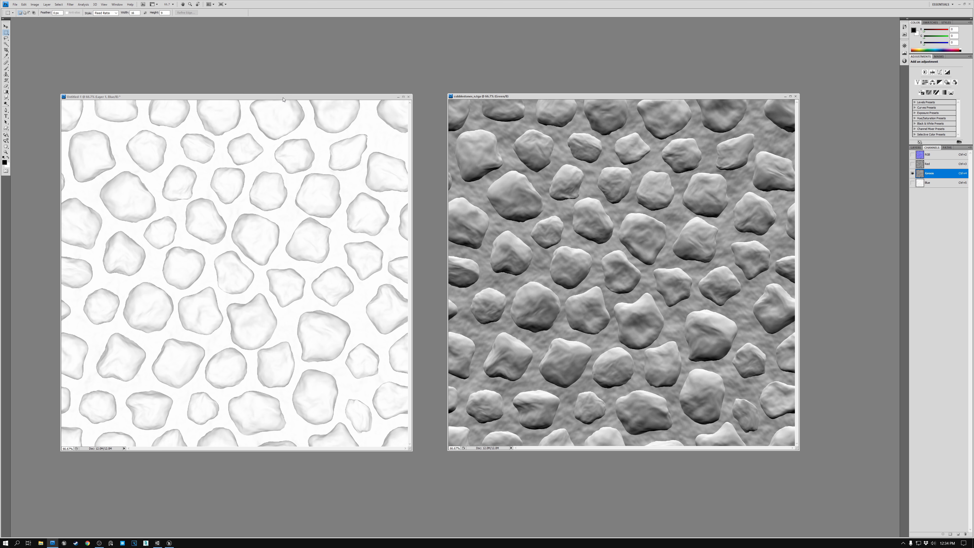
pyautogui.click(281, 95)
pyautogui.click(940, 173)
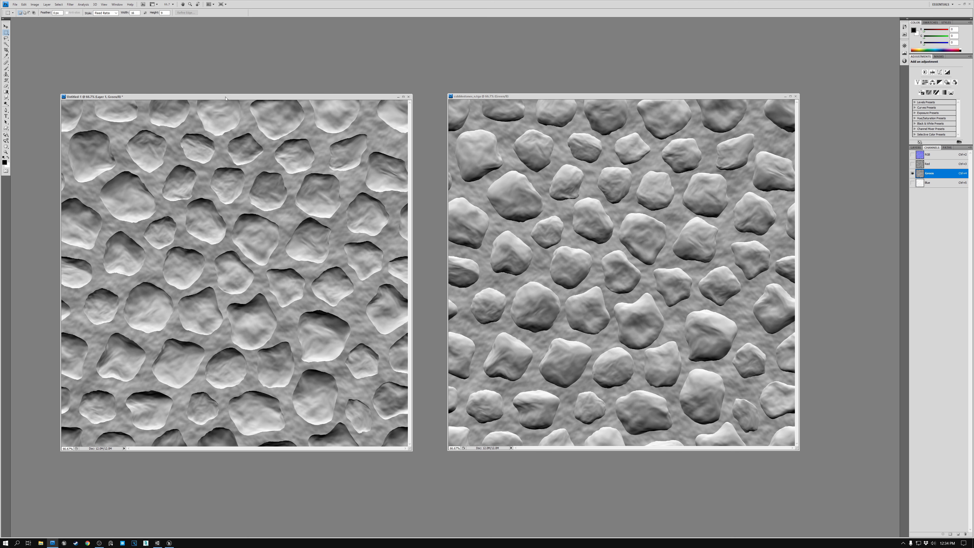
pyautogui.moveTo(225, 97); pyautogui.dragTo(226, 93)
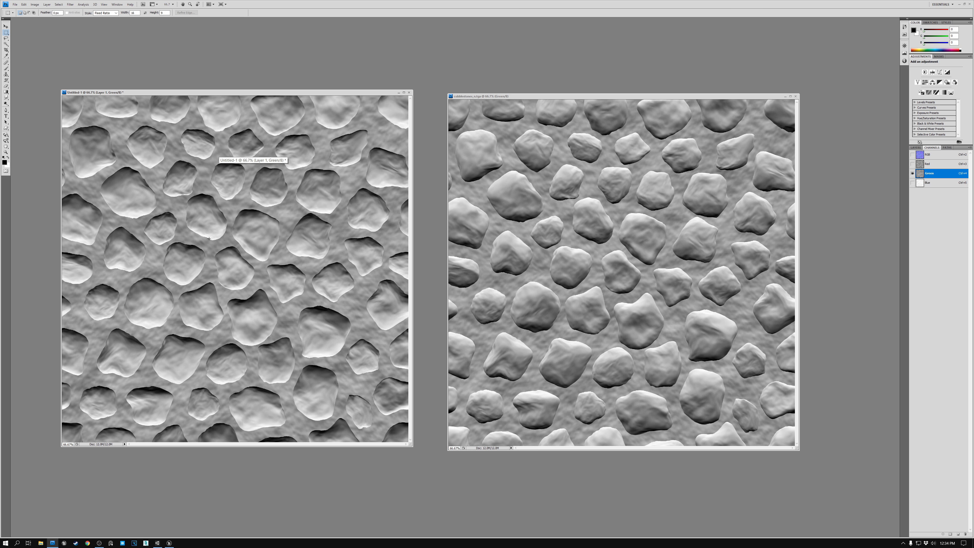
pyautogui.click(581, 97)
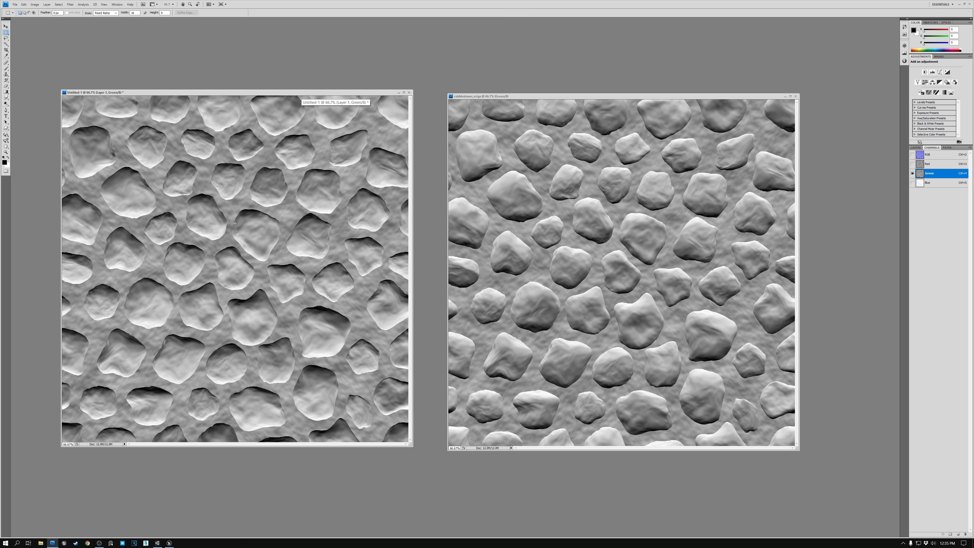
# - Restore the full RGB composite view in both normal map documents
pyautogui.click(927, 156)
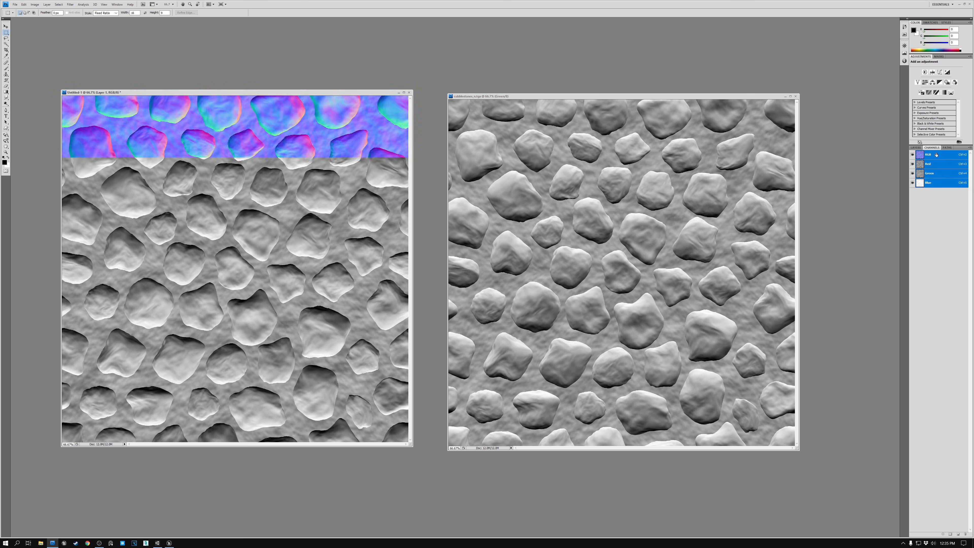
pyautogui.hotkey('ctrl', '4')
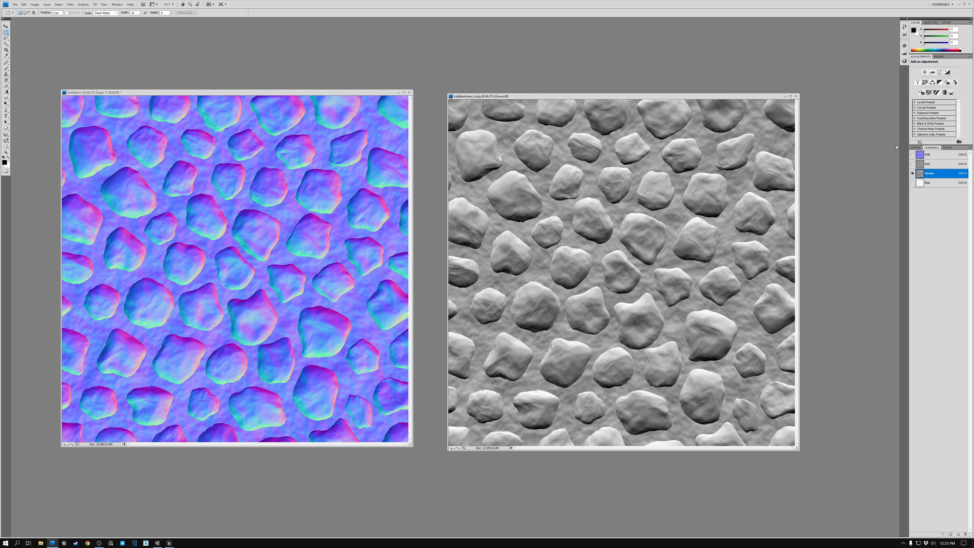
pyautogui.click(934, 154)
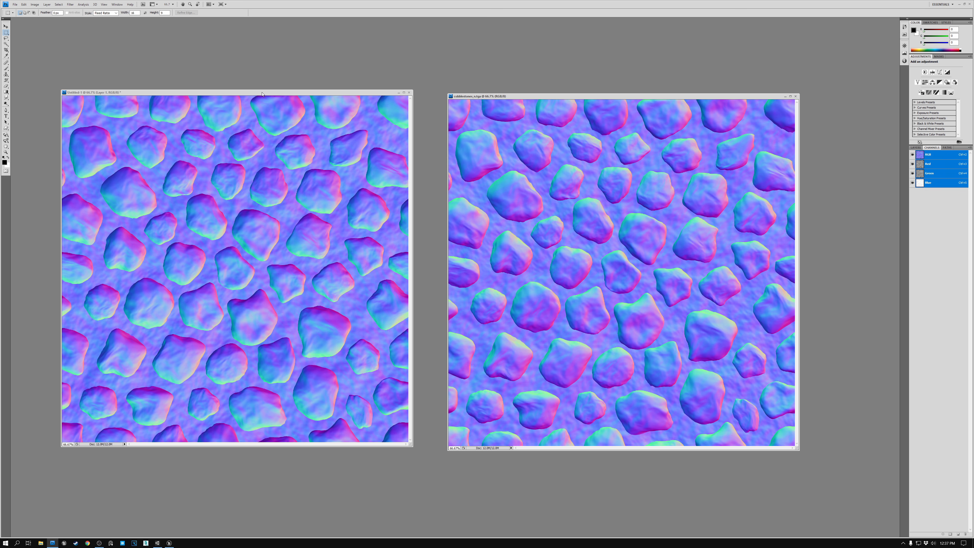
# - Switch to Unreal Engine and examine the standalone cobblestone Texture Sample, its UV tiling nodes and its link to the material's Normal input
pyautogui.hotkey('alt', 'Tab')
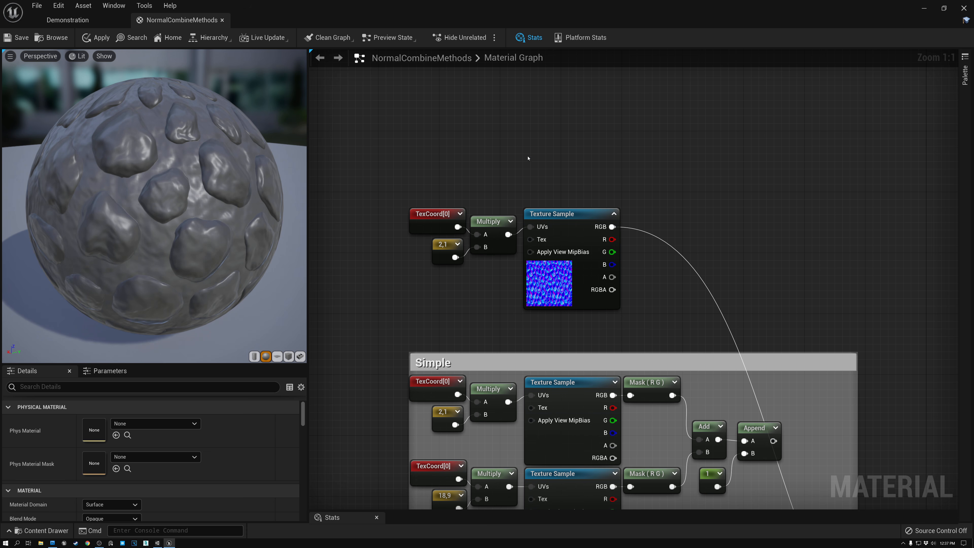
pyautogui.click(564, 231)
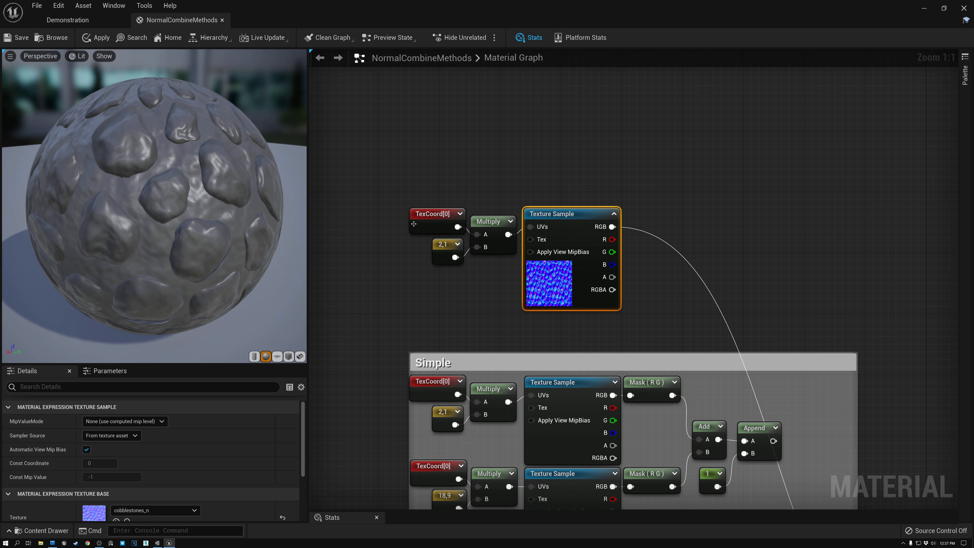
pyautogui.click(423, 227)
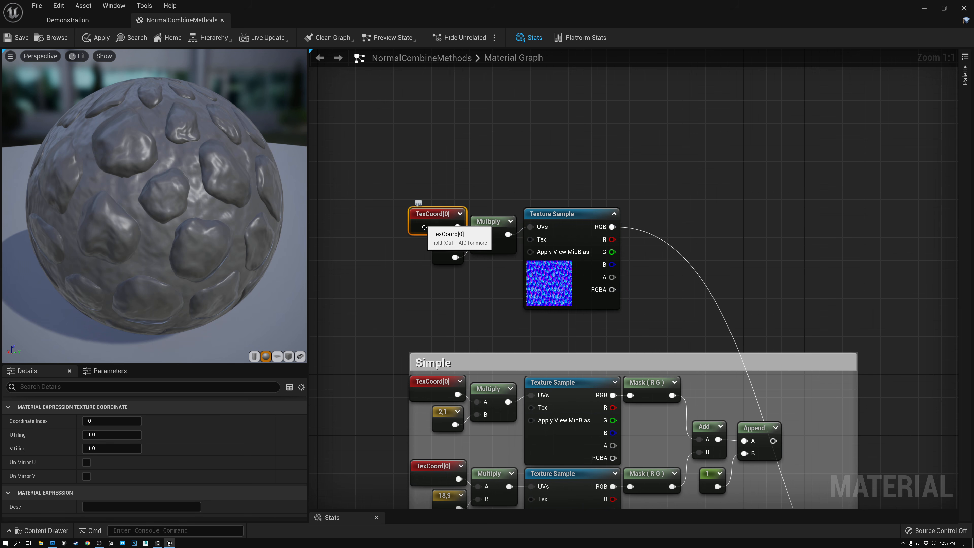
pyautogui.click(488, 224)
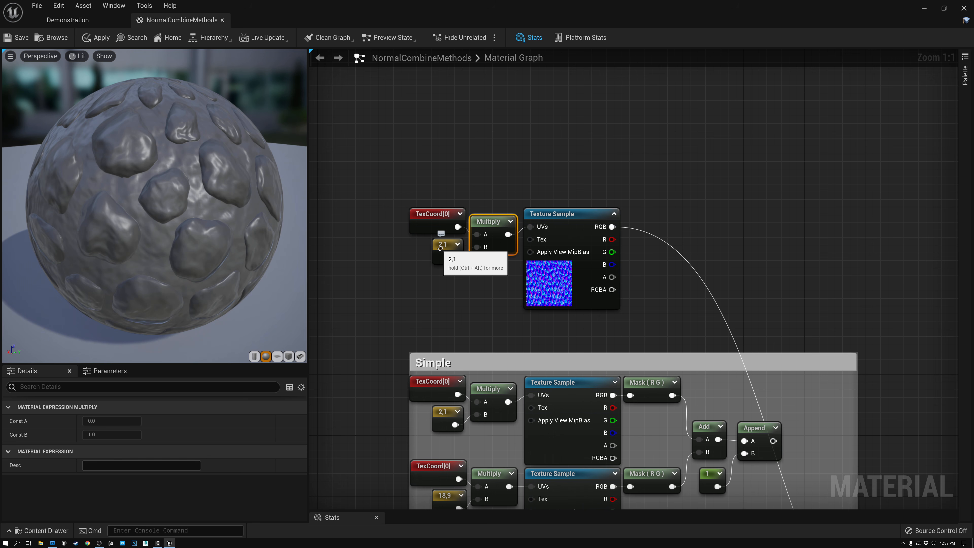
pyautogui.click(441, 246)
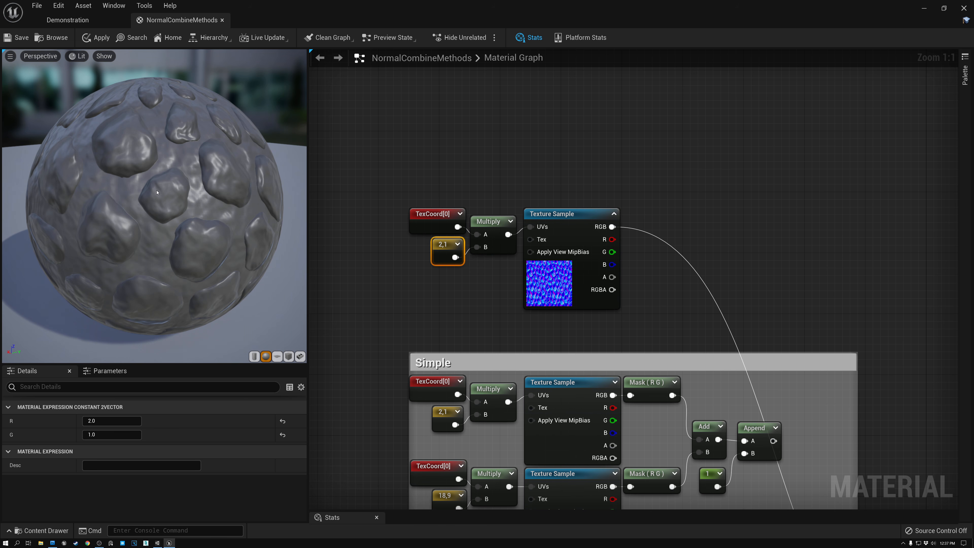
pyautogui.moveTo(424, 180); pyautogui.dragTo(494, 296)
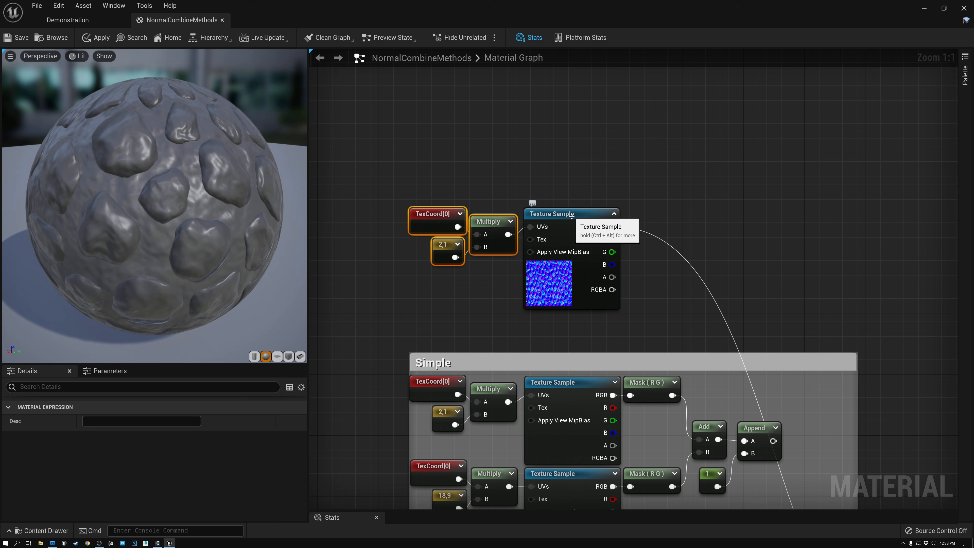
pyautogui.click(563, 212)
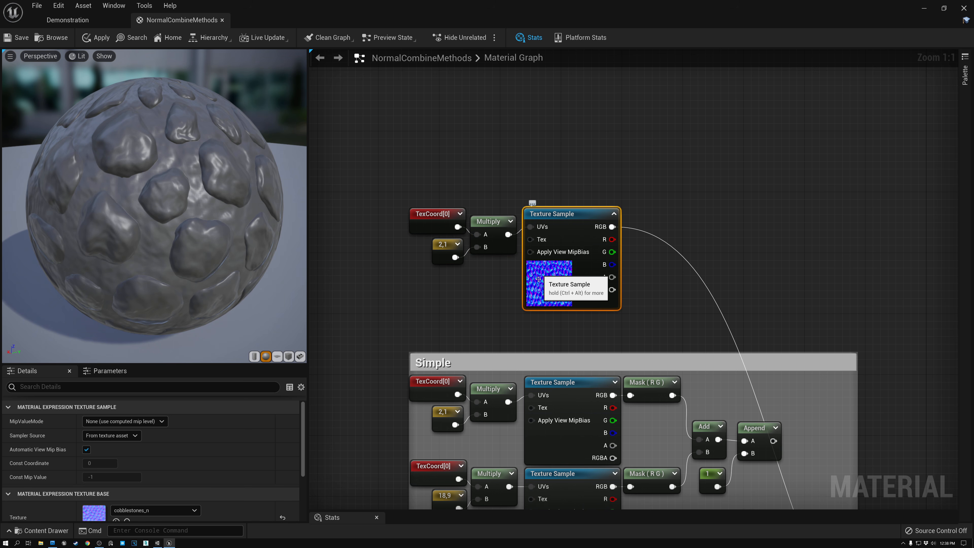
pyautogui.moveTo(665, 291); pyautogui.dragTo(506, 98, button='right')
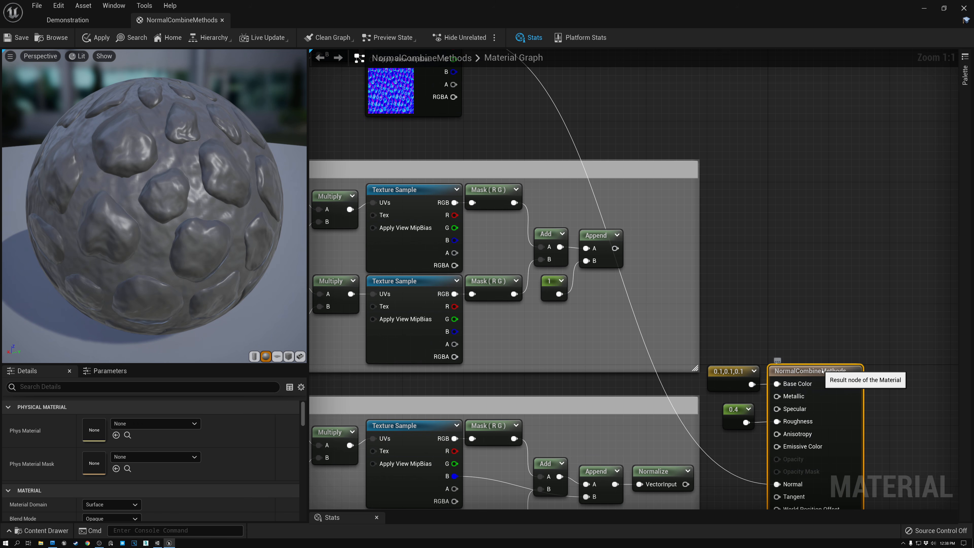
pyautogui.moveTo(605, 104); pyautogui.dragTo(769, 293, button='right')
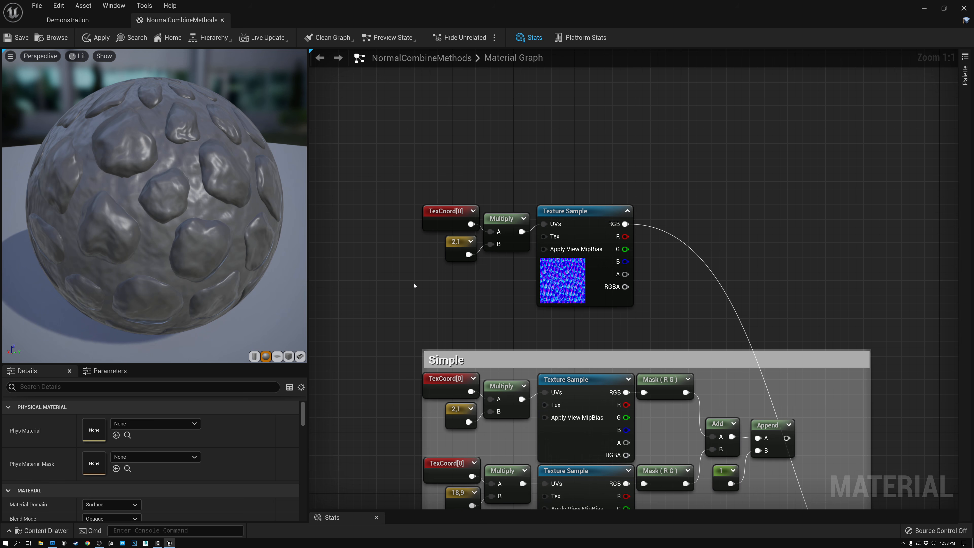
# - Examine the two Texture Samples in the Simple group, with the 18,9 tiling constant and the red-green masks
pyautogui.moveTo(462, 312); pyautogui.dragTo(416, 115, button='right')
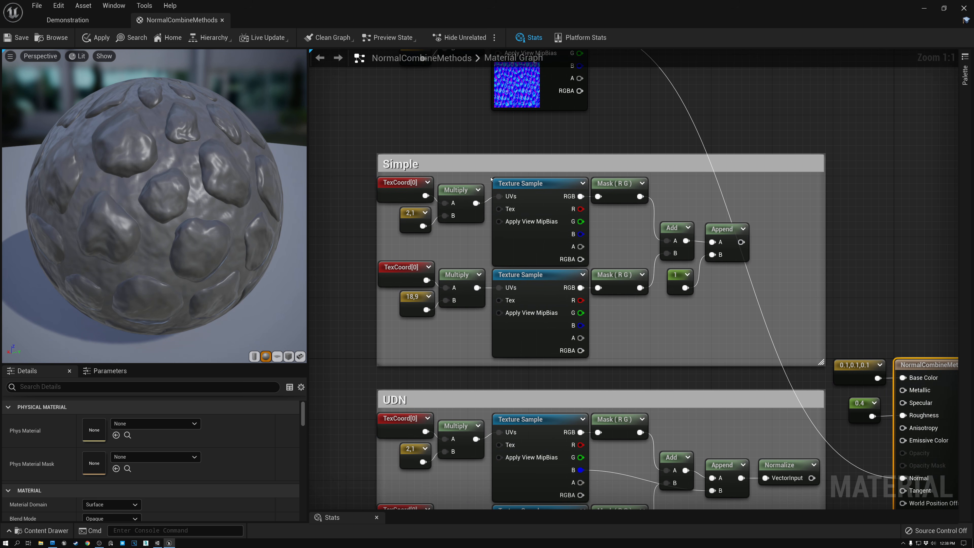
pyautogui.click(540, 183)
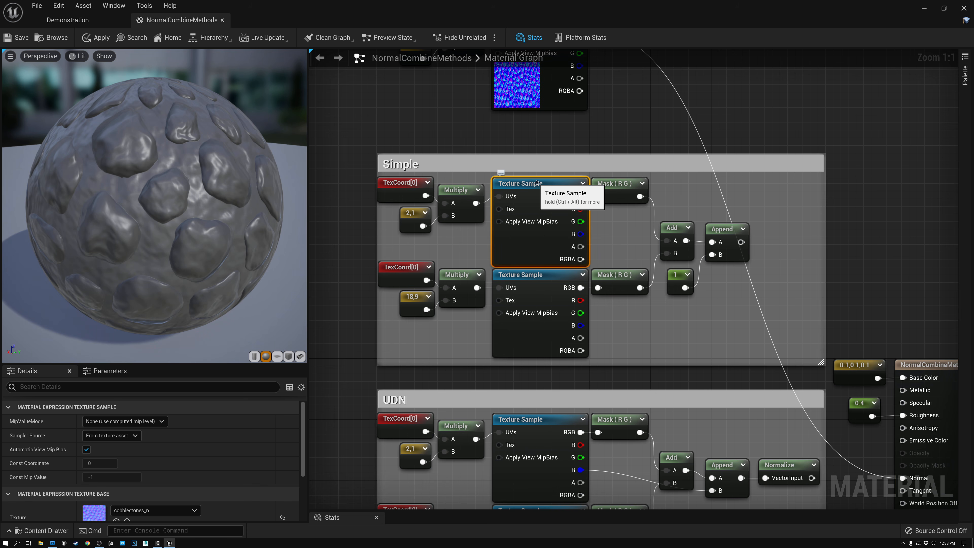
pyautogui.click(610, 184)
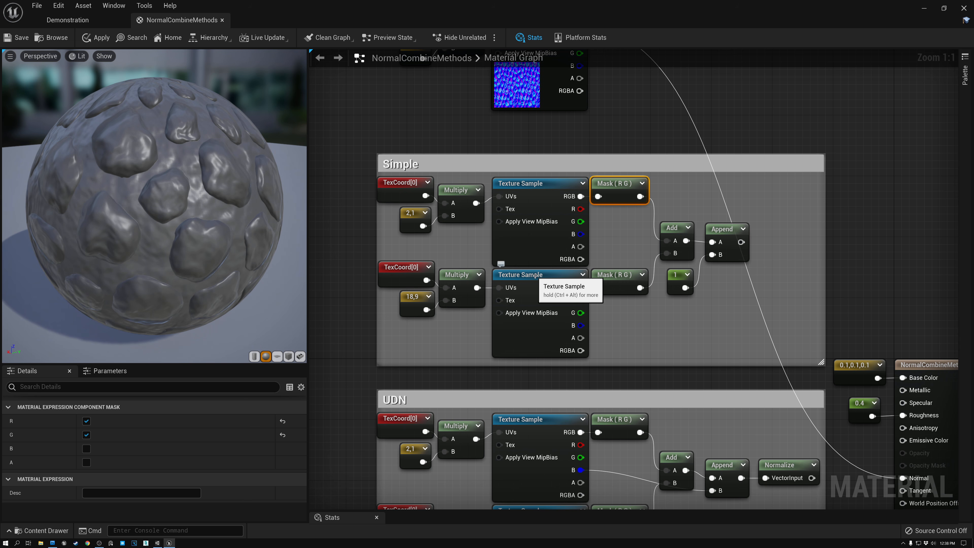
pyautogui.click(540, 275)
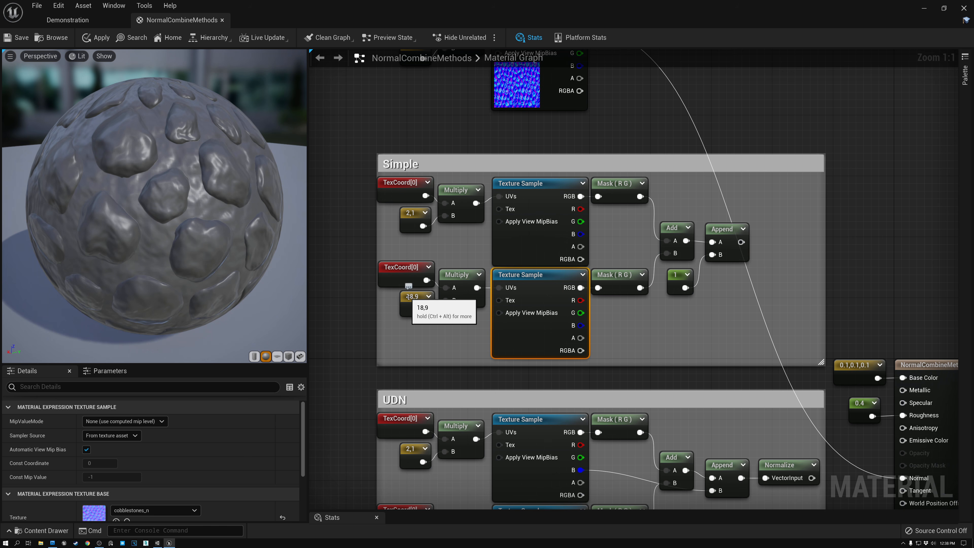
pyautogui.click(418, 298)
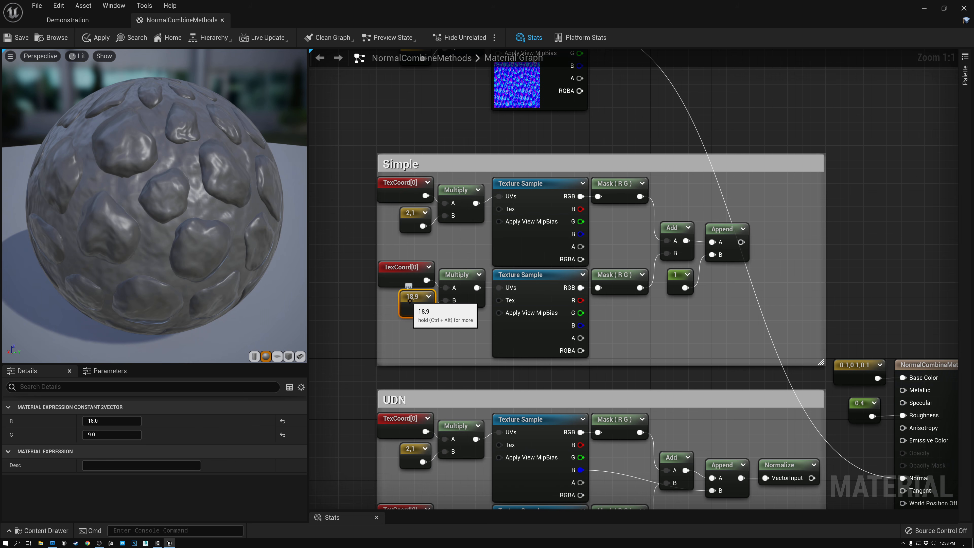
pyautogui.click(537, 275)
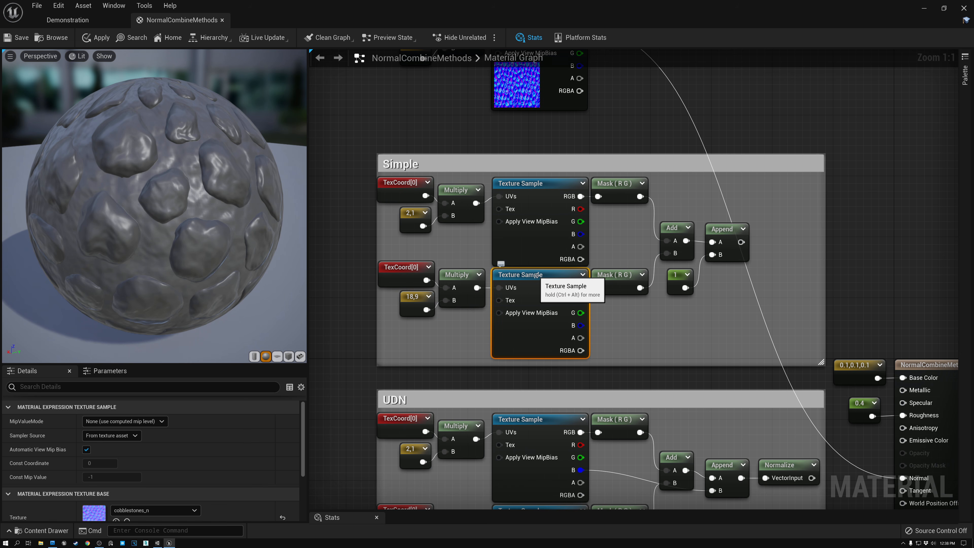
pyautogui.click(616, 275)
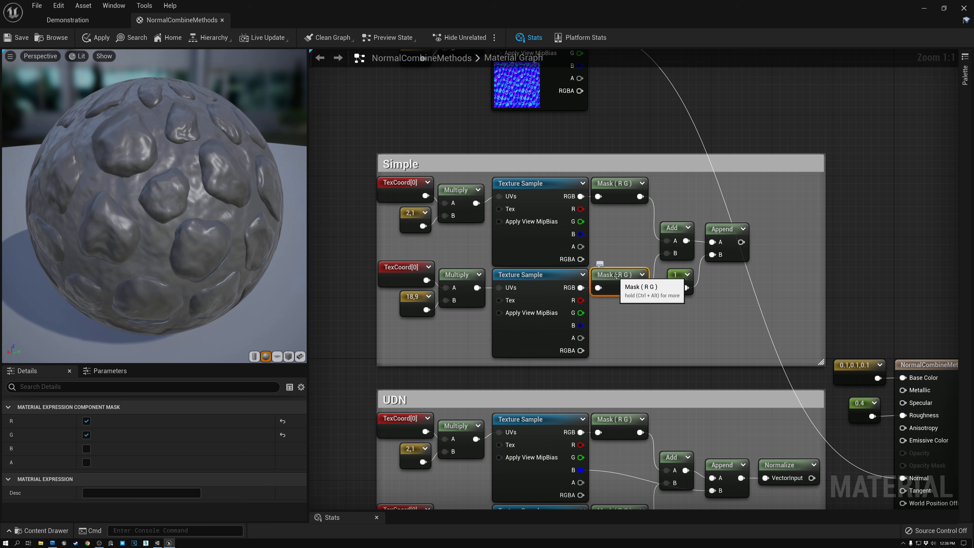
pyautogui.click(538, 185)
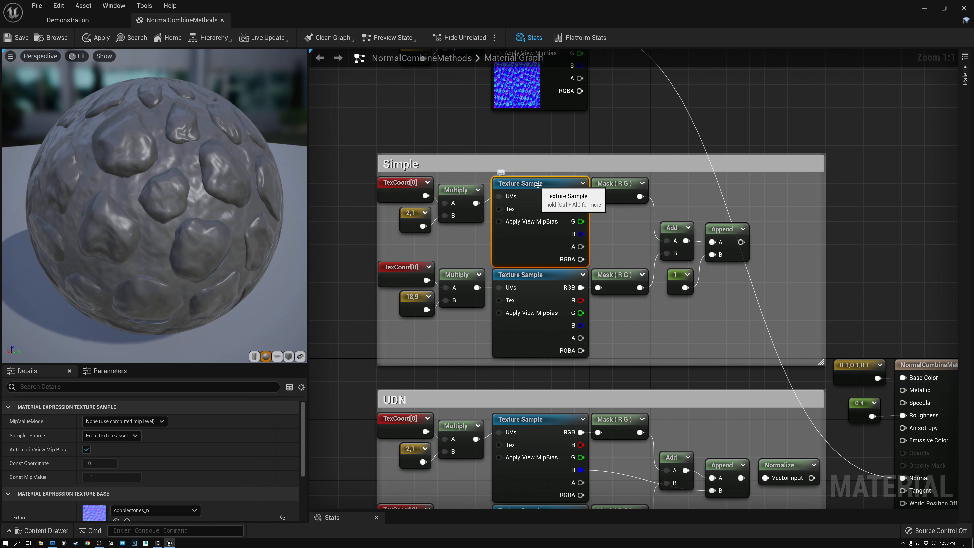
pyautogui.click(615, 276)
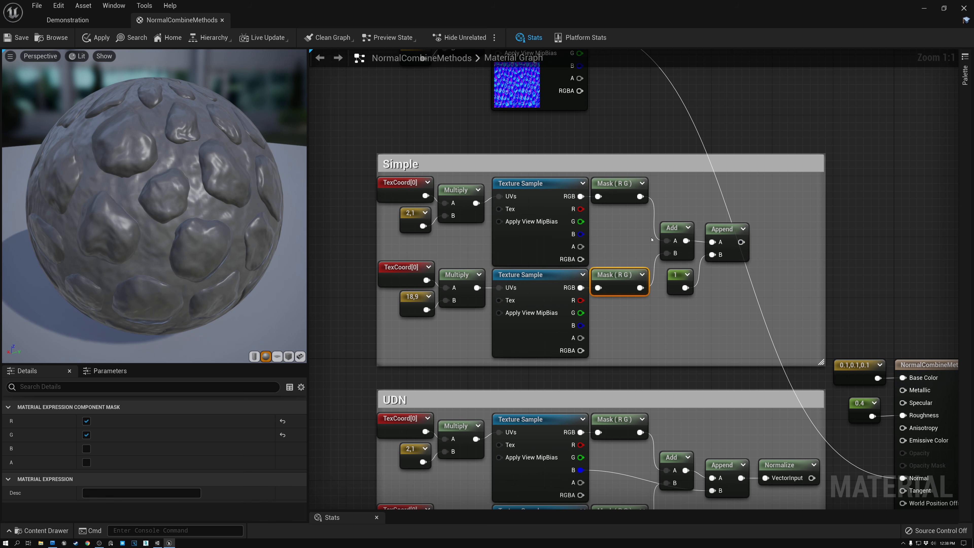
# - Inspect how the Simple group combines the masked normals through the Add node, the Append node and the constant 1
pyautogui.click(664, 229)
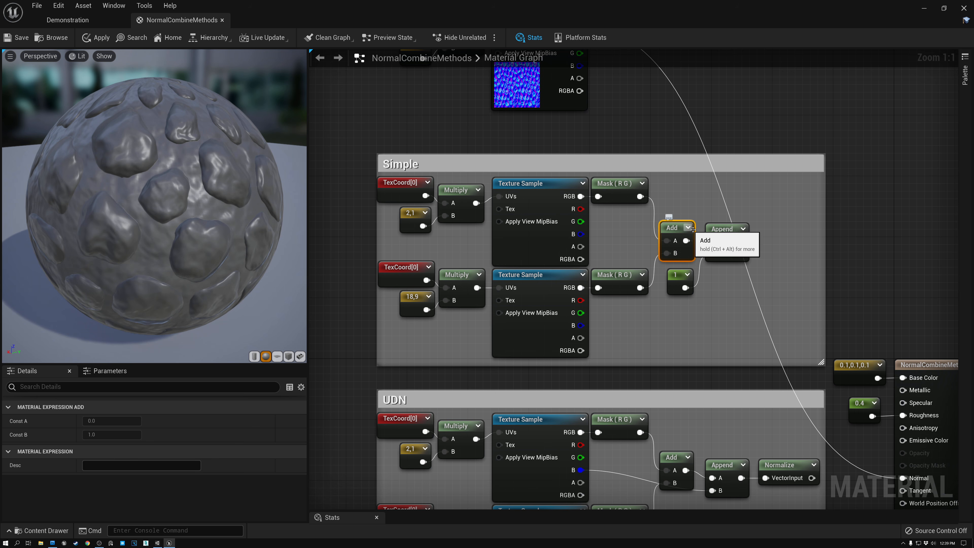
pyautogui.click(720, 230)
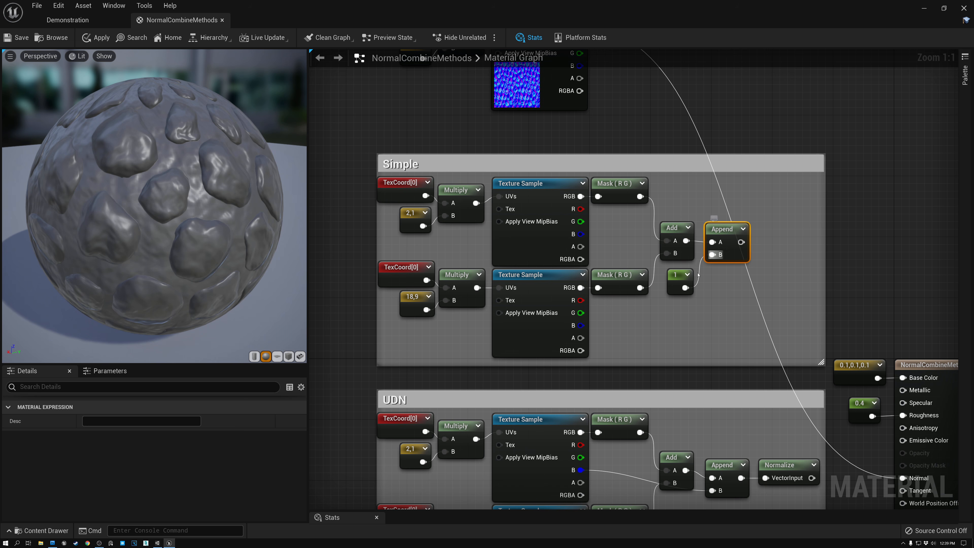
pyautogui.click(675, 276)
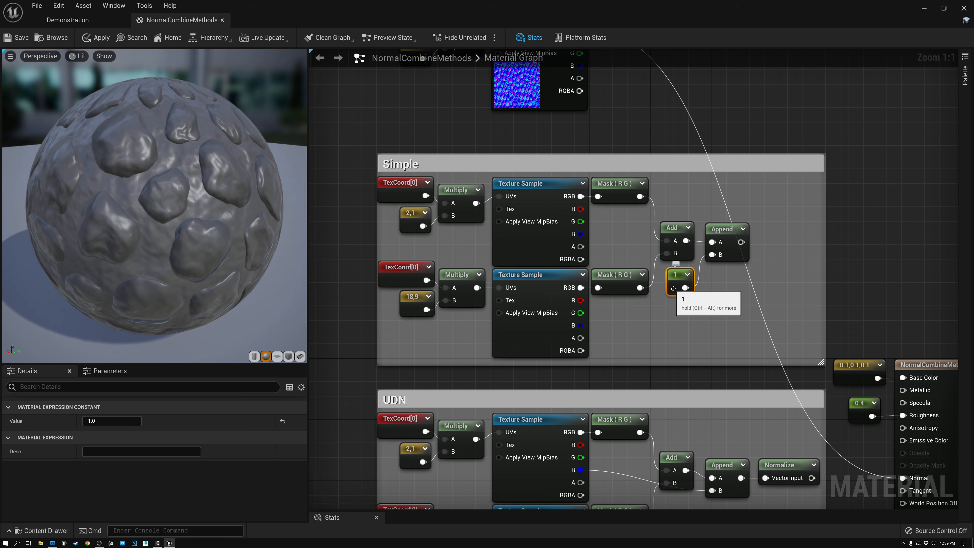
# - Compare the Simple group's Append output with the standalone cobblestone RGB output by alternately connecting them to the material's Normal input, ending on Simple
pyautogui.moveTo(742, 242); pyautogui.dragTo(902, 478)
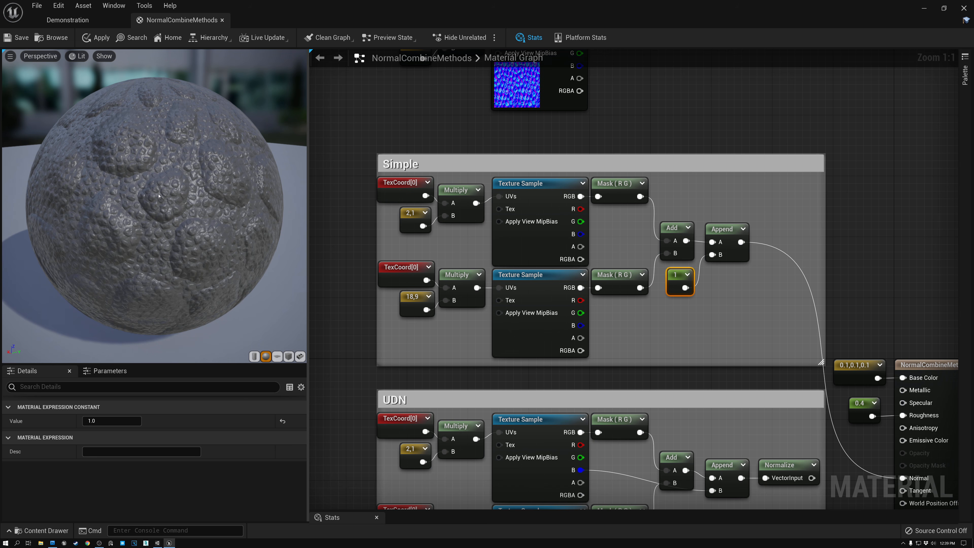
pyautogui.moveTo(642, 110); pyautogui.dragTo(591, 155, button='right')
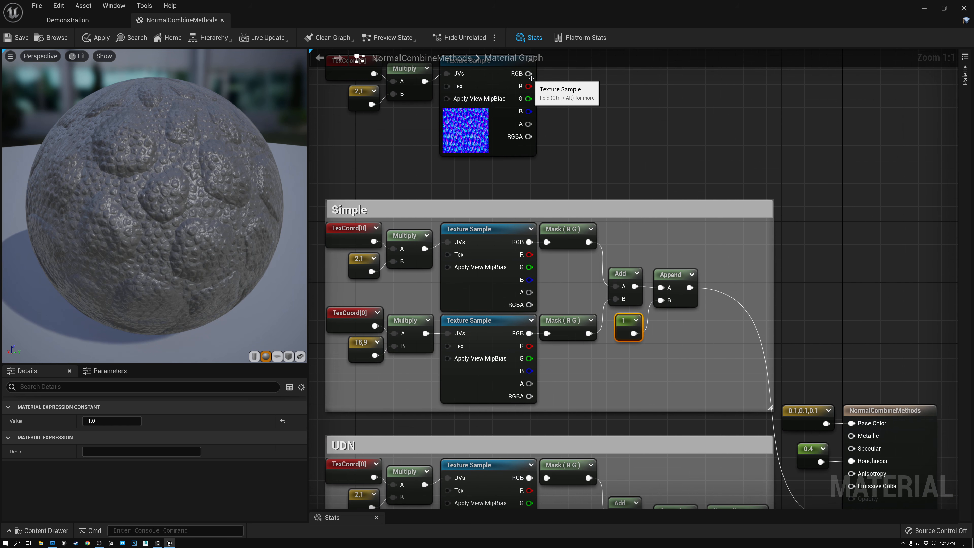
pyautogui.moveTo(528, 74); pyautogui.dragTo(851, 248)
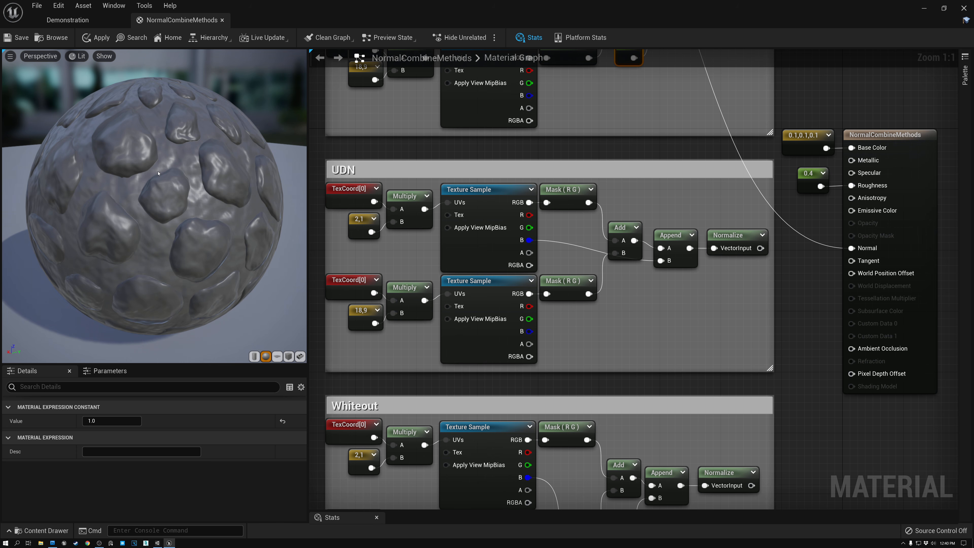
pyautogui.moveTo(445, 145); pyautogui.dragTo(457, 243, button='right')
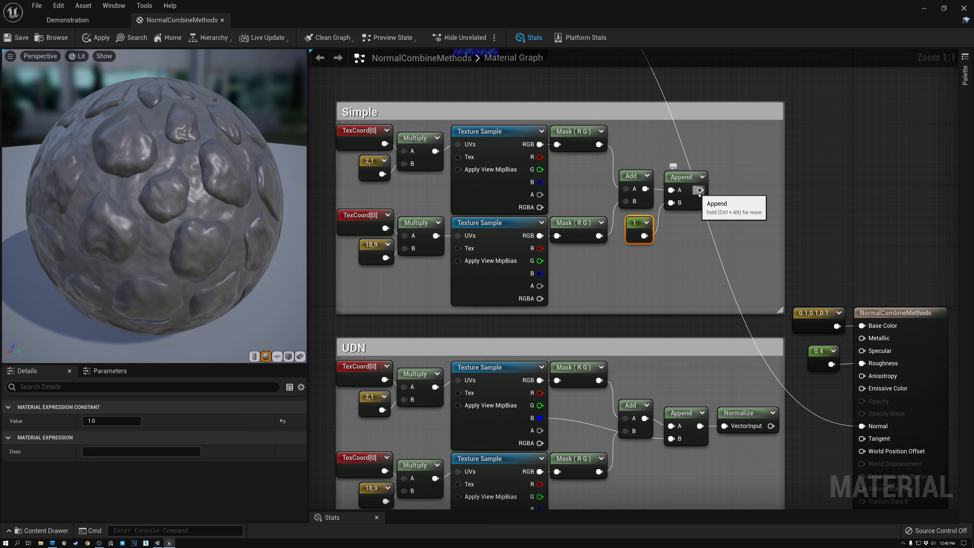
pyautogui.moveTo(700, 190); pyautogui.dragTo(861, 426)
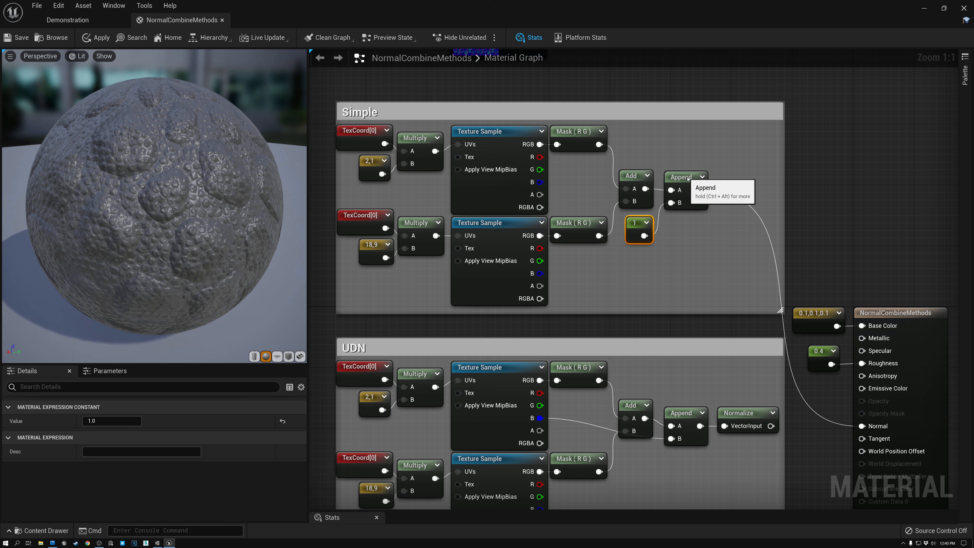
# - Check the Simple group's Append node and constant 1, and enlarge the Stats panel to read the shader instruction counts
pyautogui.click(679, 177)
pyautogui.click(634, 225)
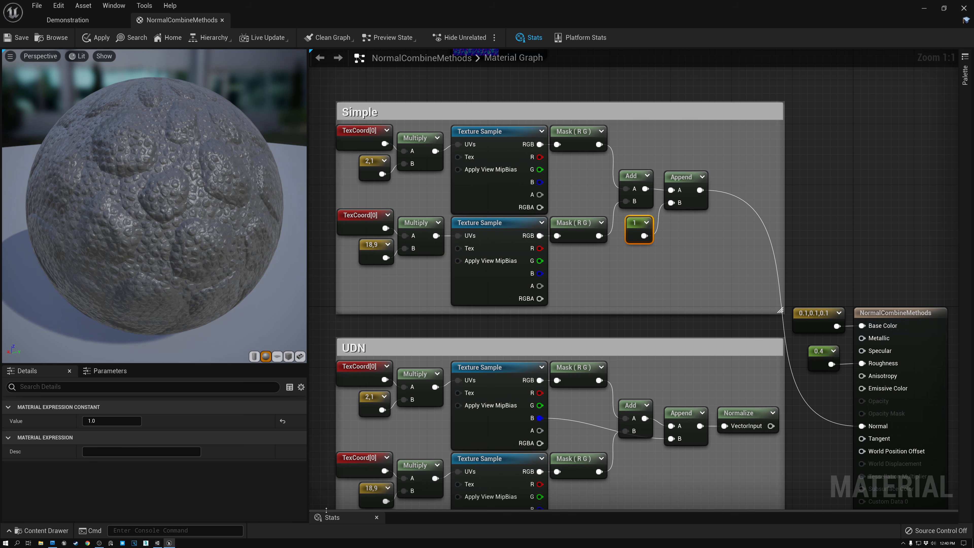
pyautogui.moveTo(326, 509); pyautogui.dragTo(327, 488)
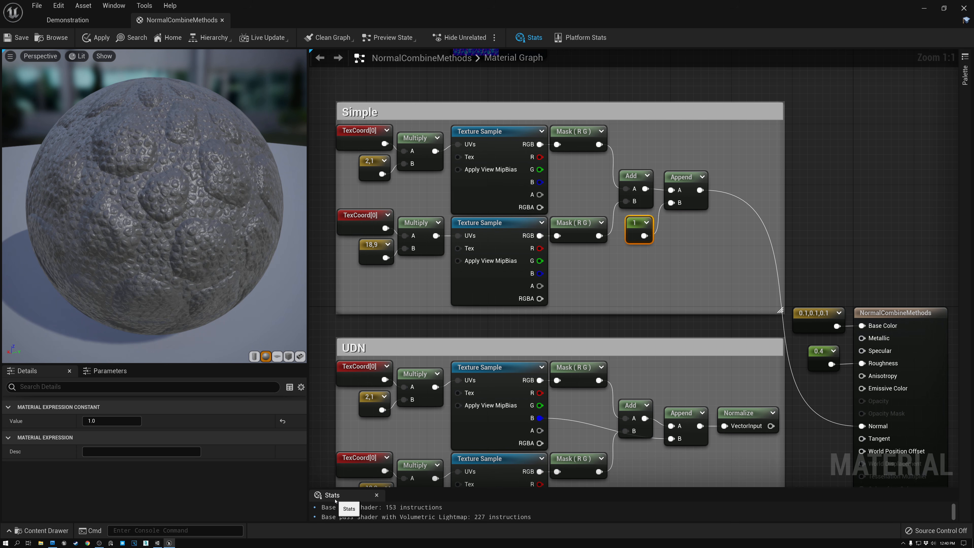
# - Connect the standalone cobblestone Texture Sample's RGB output to the material's Normal input
pyautogui.moveTo(851, 126); pyautogui.dragTo(629, 203, button='right')
pyautogui.moveTo(373, 85); pyautogui.dragTo(474, 202)
pyautogui.moveTo(494, 128); pyautogui.dragTo(631, 167)
pyautogui.moveTo(838, 261); pyautogui.dragTo(797, 146, button='right')
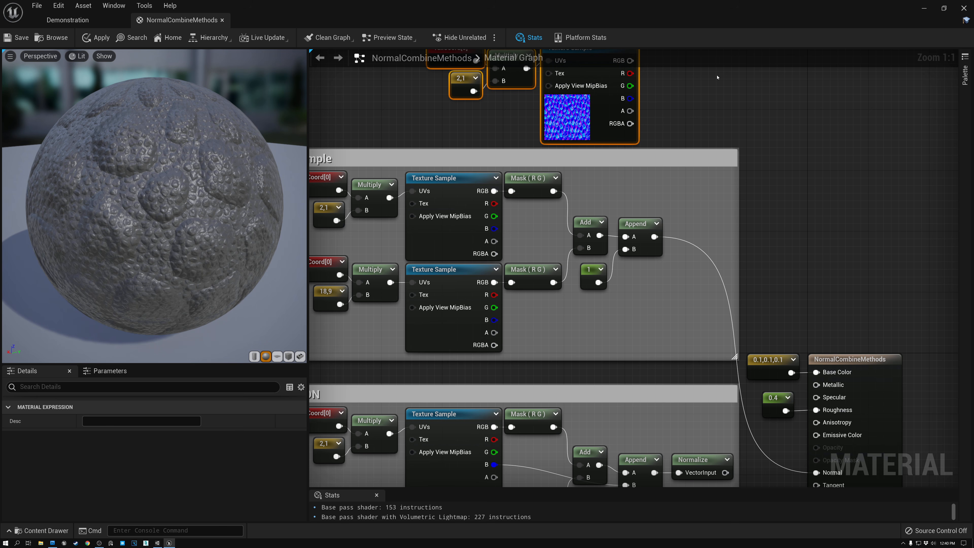
pyautogui.moveTo(652, 84); pyautogui.dragTo(651, 94, button='right')
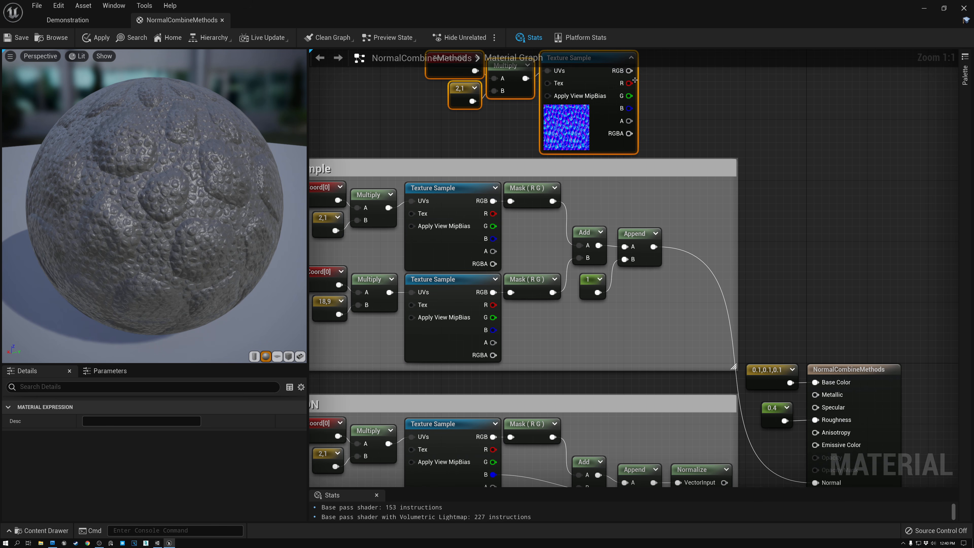
pyautogui.moveTo(629, 71); pyautogui.dragTo(815, 393)
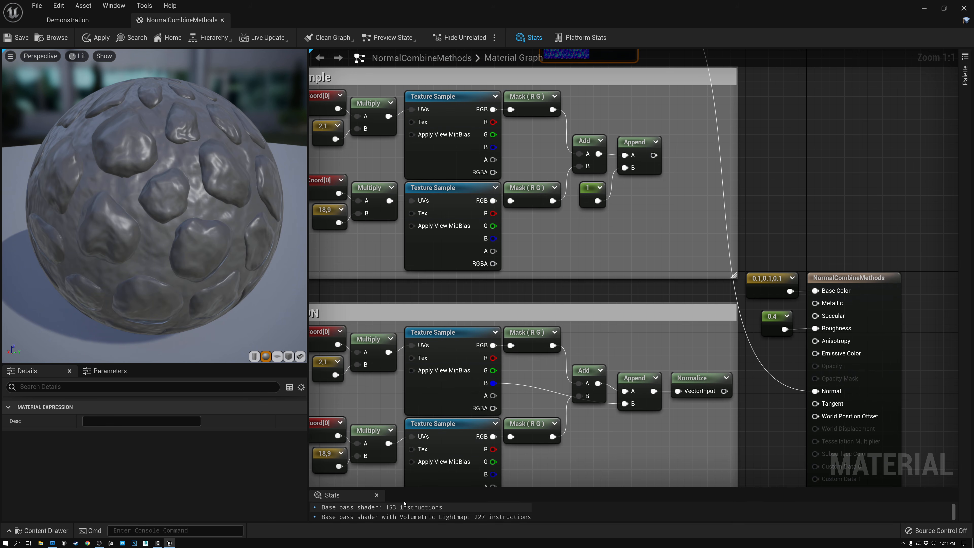
# - Review the Simple group's two red-green masks, the constant 1 and the group's comment box
pyautogui.moveTo(788, 140); pyautogui.dragTo(825, 220, button='right')
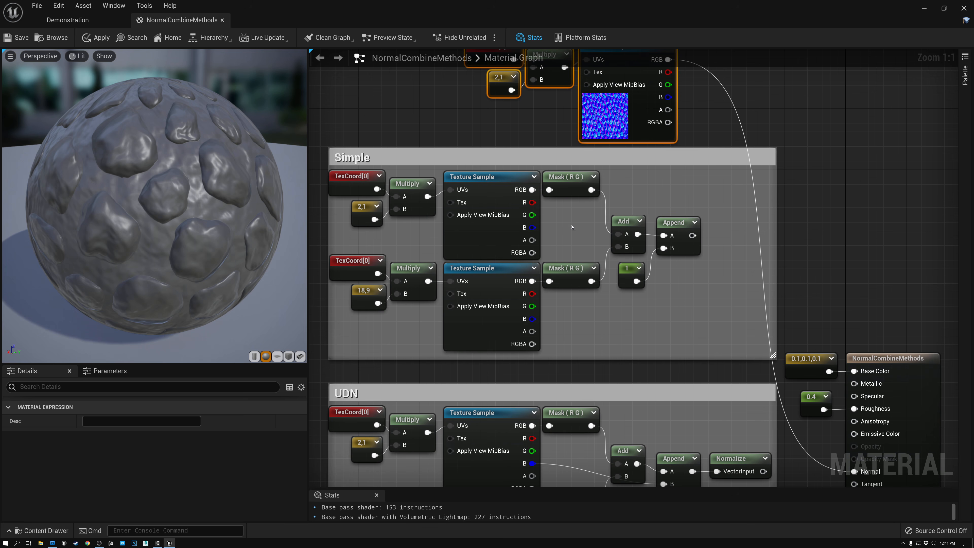
pyautogui.click(571, 177)
pyautogui.click(571, 268)
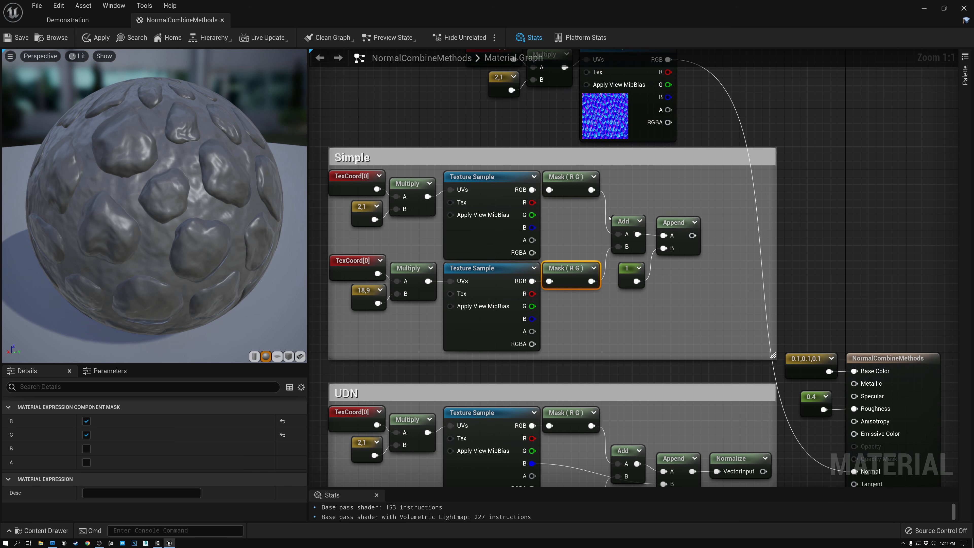
pyautogui.click(629, 270)
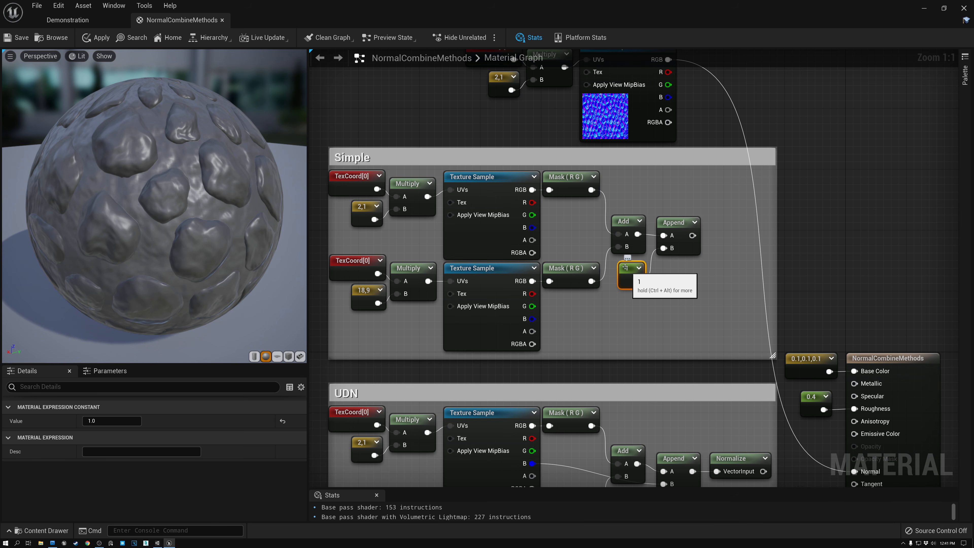
pyautogui.moveTo(533, 116)
pyautogui.mouseDown(button='right')
pyautogui.moveTo(529, 143)
pyautogui.moveTo(528, 124)
pyautogui.mouseUp(button='right')
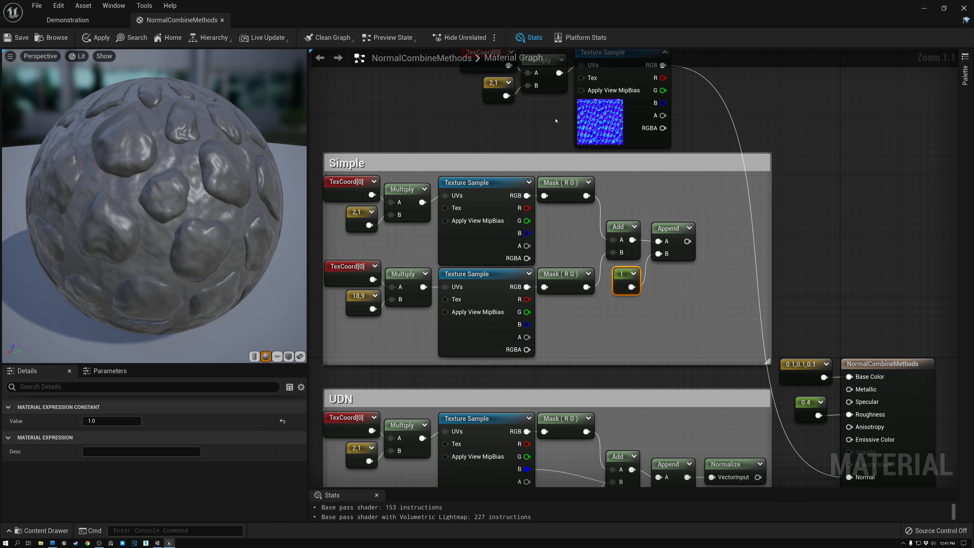
pyautogui.click(528, 163)
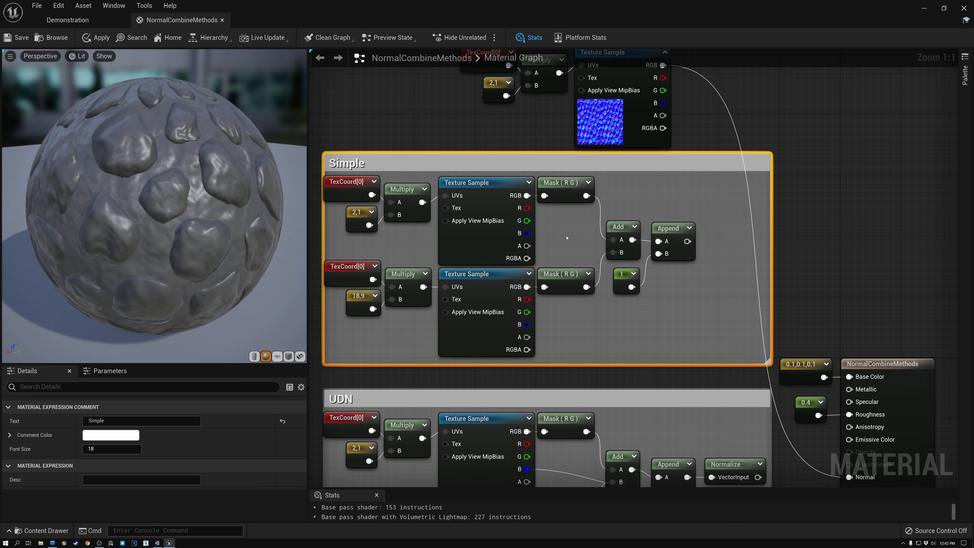
pyautogui.doubleClick(428, 159)
pyautogui.click(432, 127)
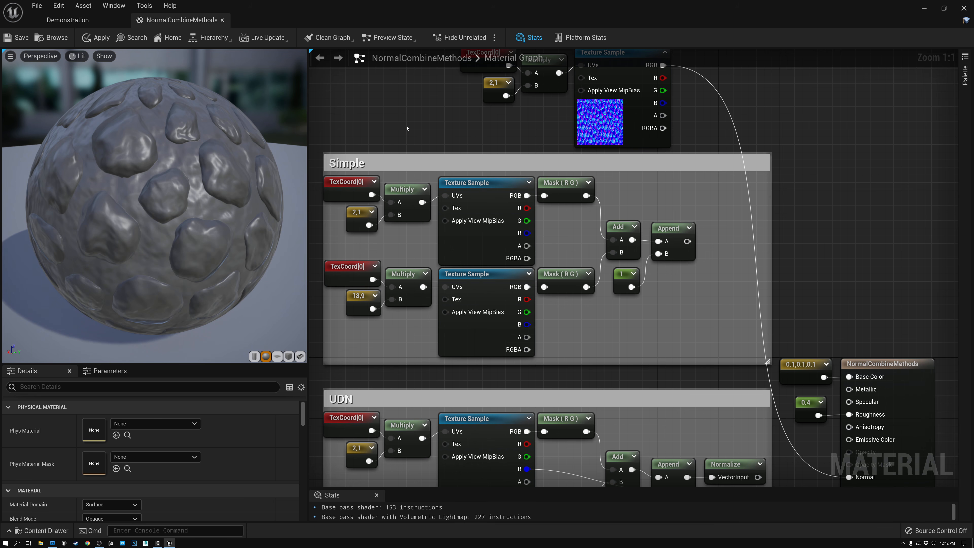
# - Switch to Unity's NormalBlending shader graph and examine the cobblestone Sample Texture 2D node and the Simple group's two Swizzle nodes
pyautogui.hotkey('alt', 'Tab')
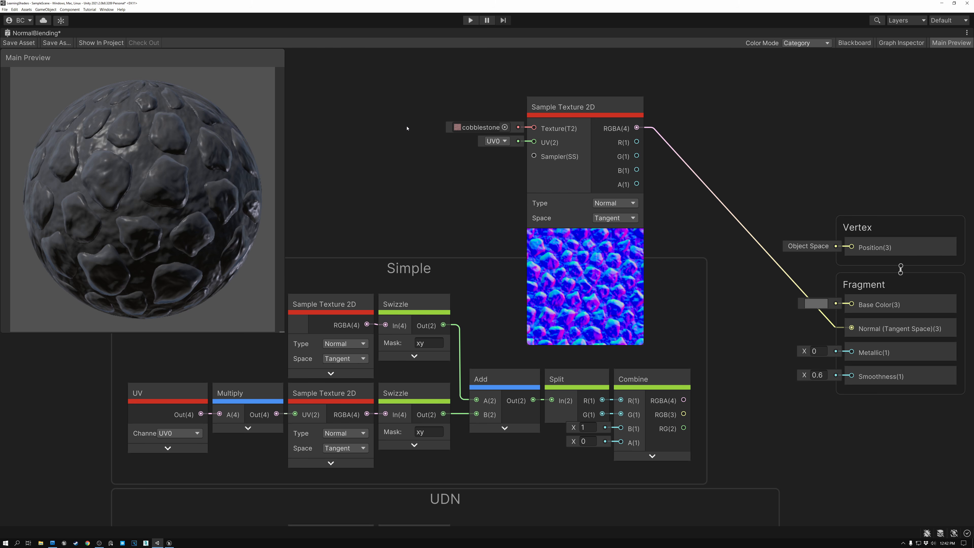
pyautogui.click(574, 107)
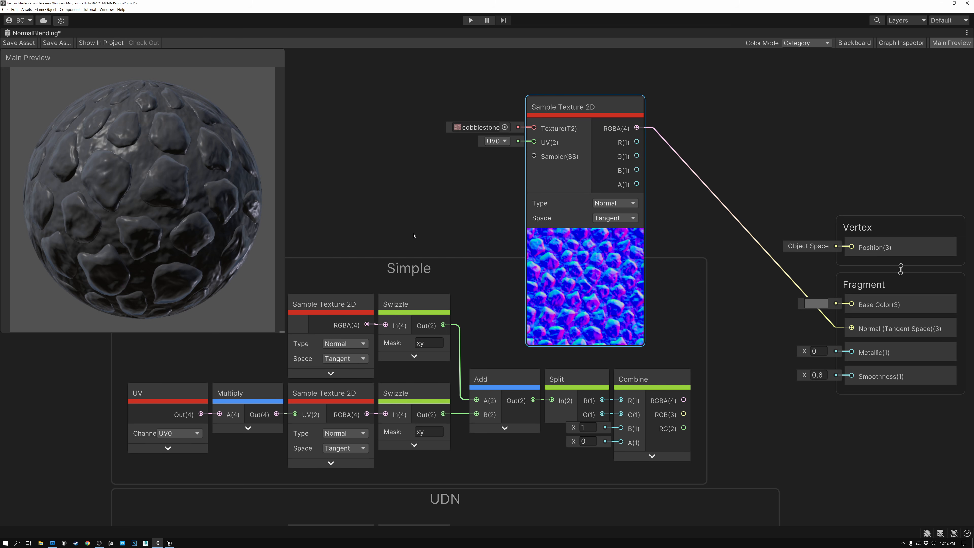
pyautogui.click(402, 305)
pyautogui.click(406, 398)
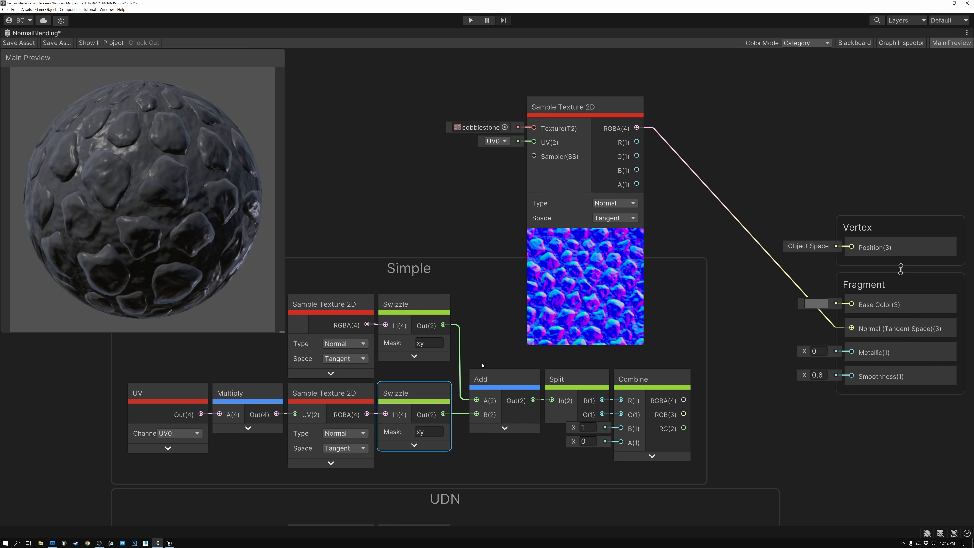
# - Inspect the Simple group's Add, Split and Combine nodes, and connect Combine's RGB output to the fragment's Normal (Tangent Space) input
pyautogui.click(487, 379)
pyautogui.click(566, 378)
pyautogui.click(637, 379)
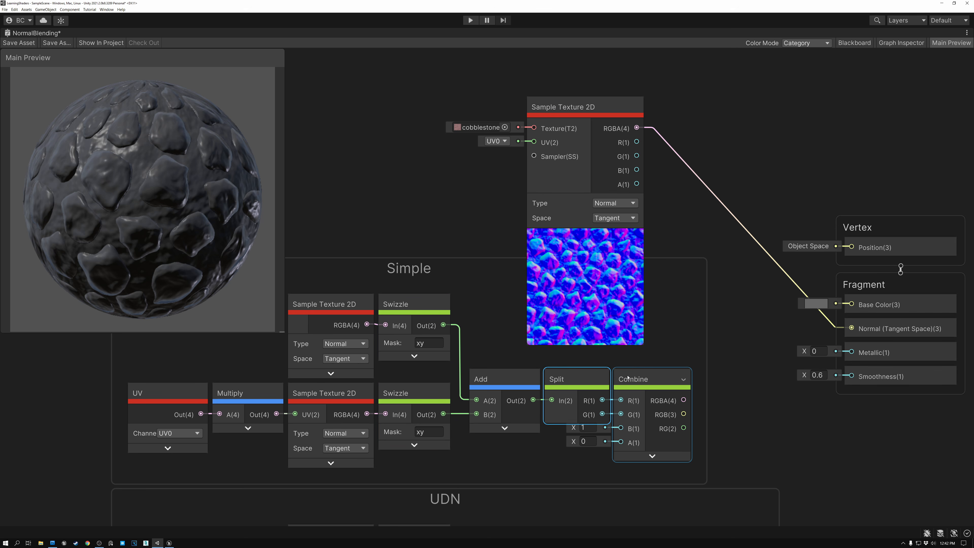
pyautogui.click(589, 427)
pyautogui.moveTo(684, 414); pyautogui.dragTo(852, 329)
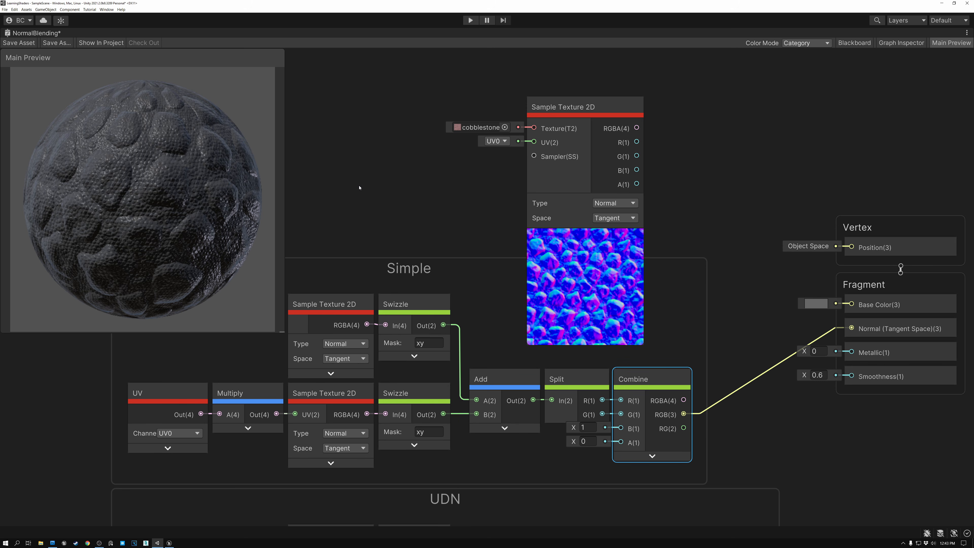
# - Duplicate the upper Swizzle node into the empty space above the Simple group and remove the copy's input connection
pyautogui.click(413, 306)
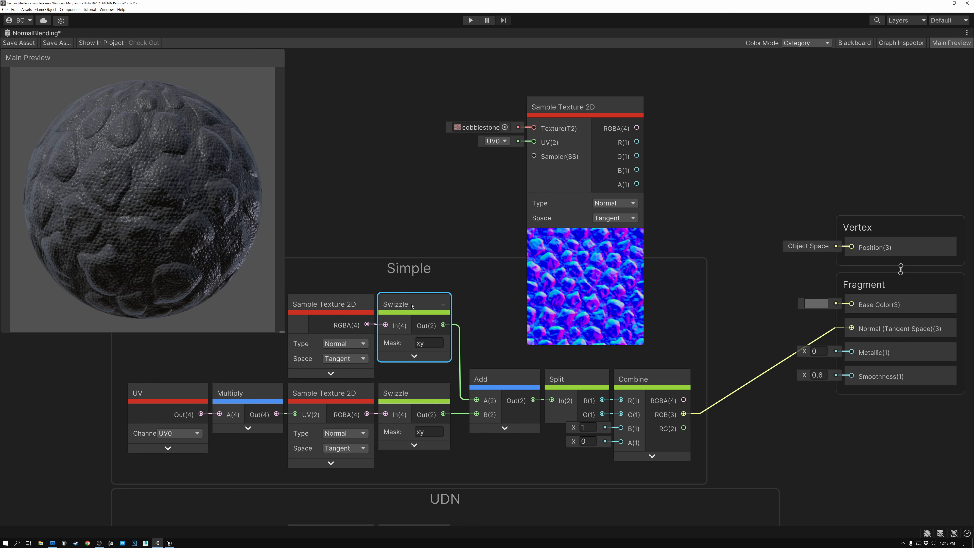
pyautogui.moveTo(412, 306); pyautogui.dragTo(404, 174)
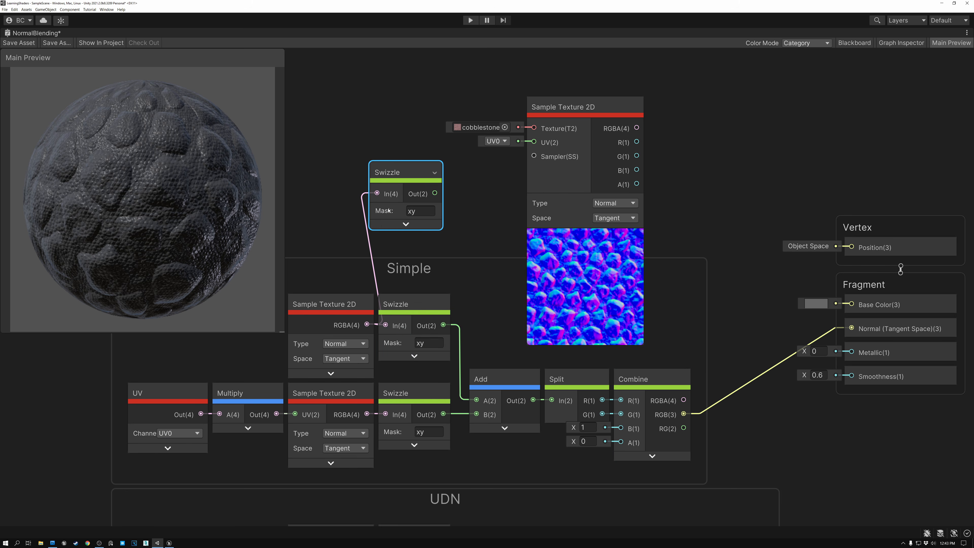
pyautogui.click(368, 240)
pyautogui.press('Delete')
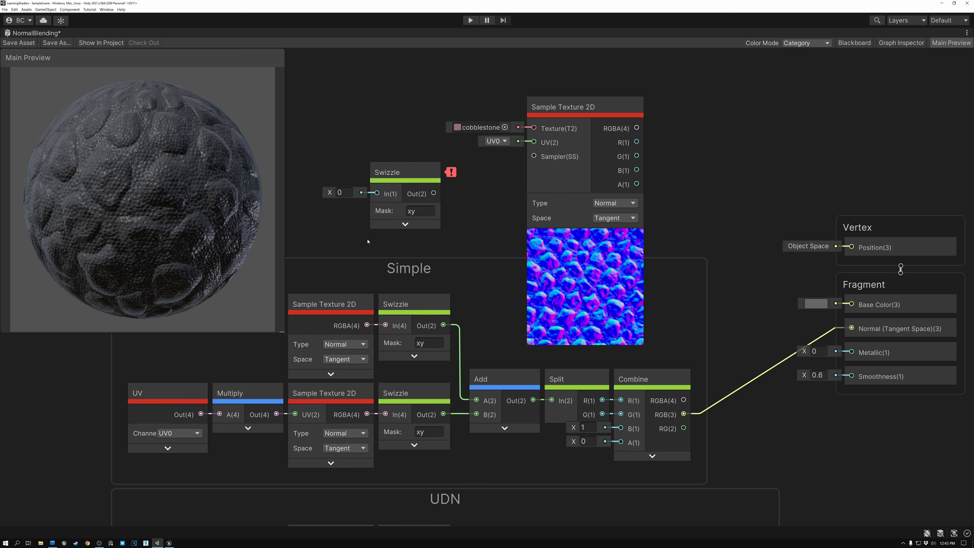
pyautogui.moveTo(404, 174); pyautogui.dragTo(388, 171)
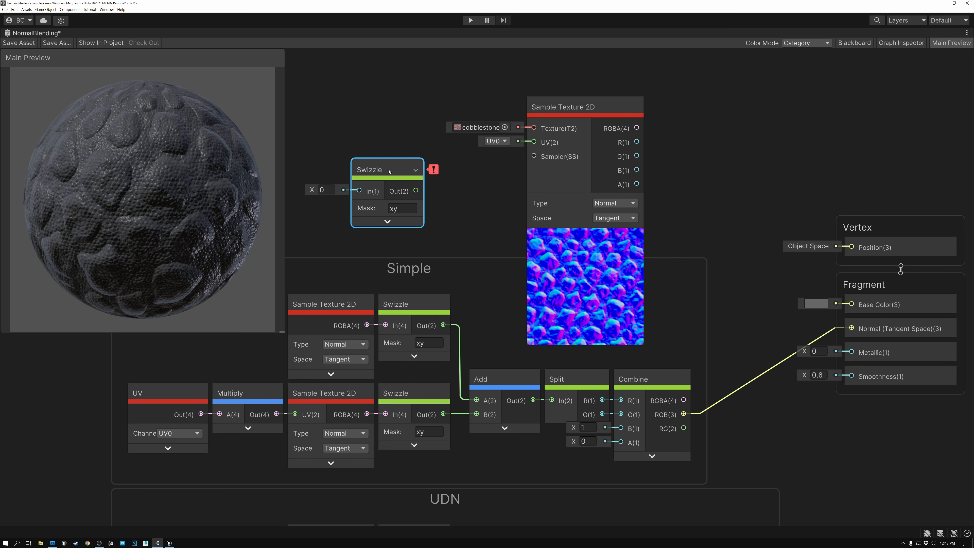
# - Try the masks yx, xxy and xy on the duplicated Swizzle node, and delete that node
pyautogui.doubleClick(405, 208)
pyautogui.click(403, 208)
pyautogui.moveTo(404, 208); pyautogui.dragTo(389, 209)
pyautogui.write('yx')
pyautogui.press('Return')
pyautogui.write('xxy')
pyautogui.moveTo(404, 209); pyautogui.dragTo(377, 209)
pyautogui.write('xy')
pyautogui.click(377, 172)
pyautogui.press('Delete')
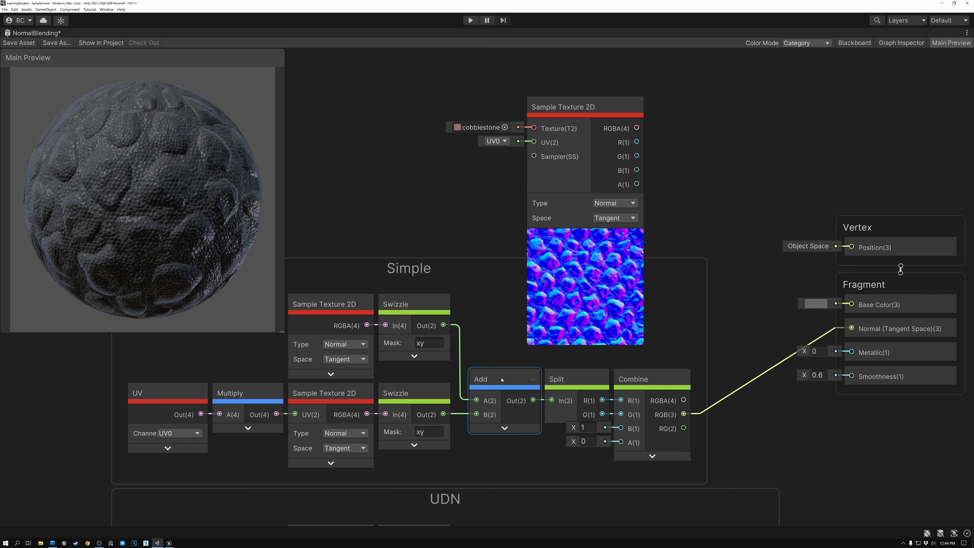
# - Check the constant 1 on Combine's blue input, and switch to Unreal Engine to compare the Simple and UDN groups
pyautogui.click(587, 427)
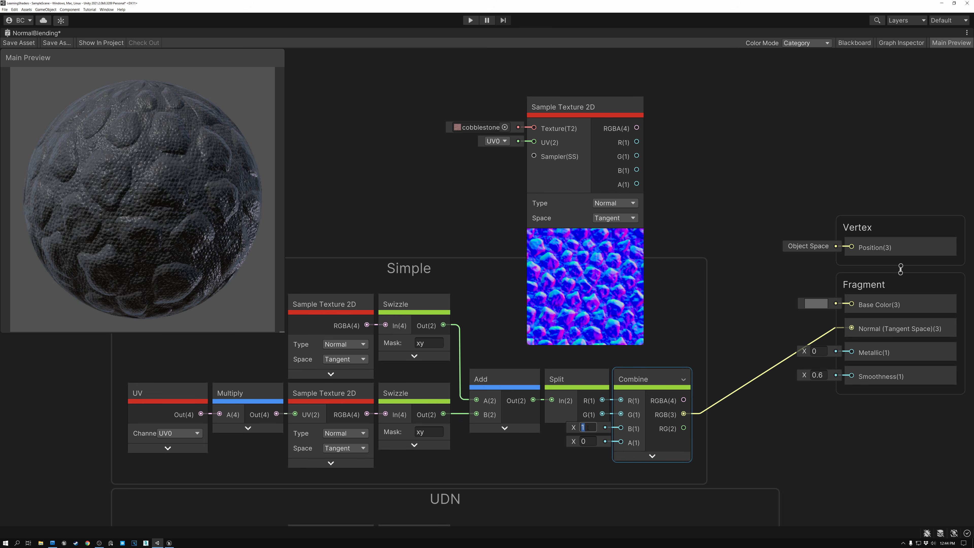
pyautogui.hotkey('alt', 'Tab')
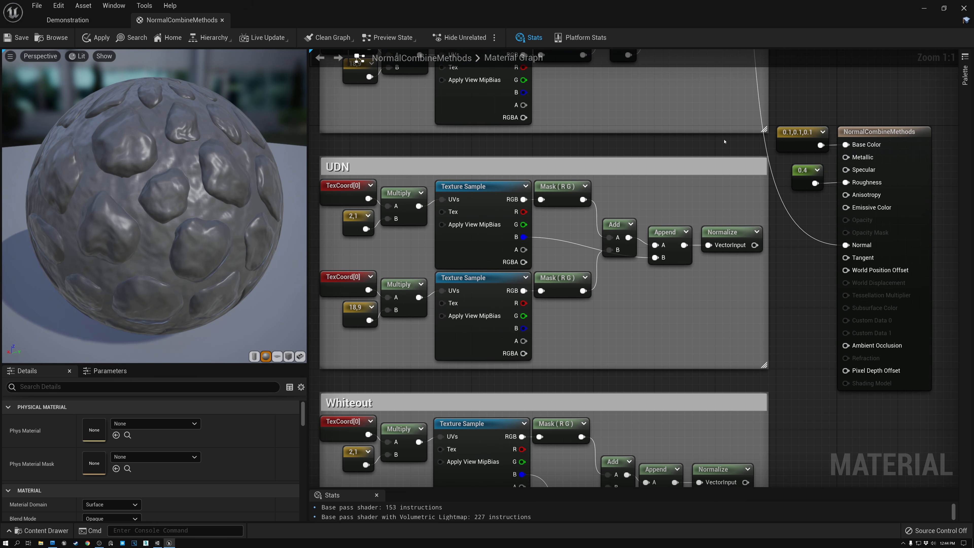
pyautogui.moveTo(724, 141); pyautogui.dragTo(740, 132, button='right')
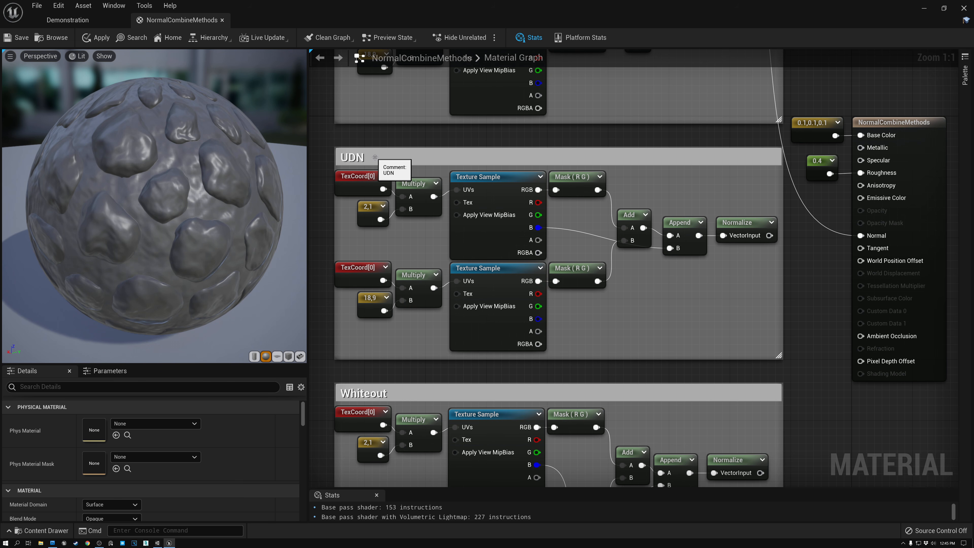
pyautogui.moveTo(374, 158); pyautogui.dragTo(386, 340, button='right')
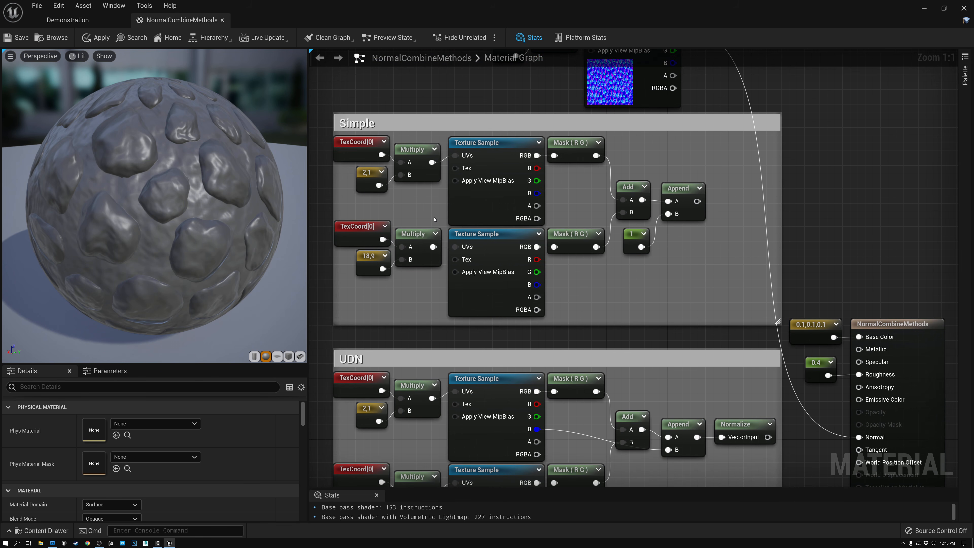
pyautogui.moveTo(525, 337); pyautogui.dragTo(536, 182, button='right')
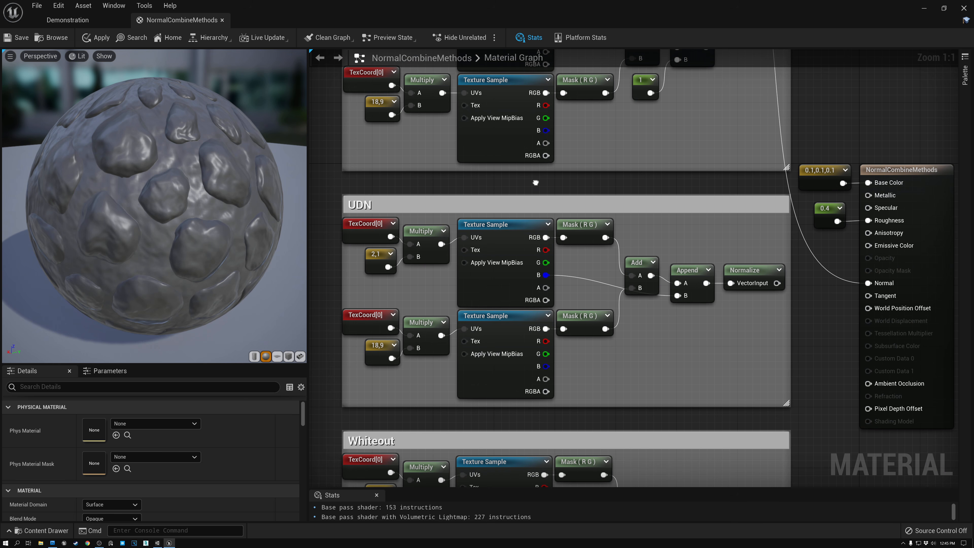
# - Inspect how the UDN group routes the first Texture Sample's blue channel into Append and passes the result through Normalize
pyautogui.click(682, 268)
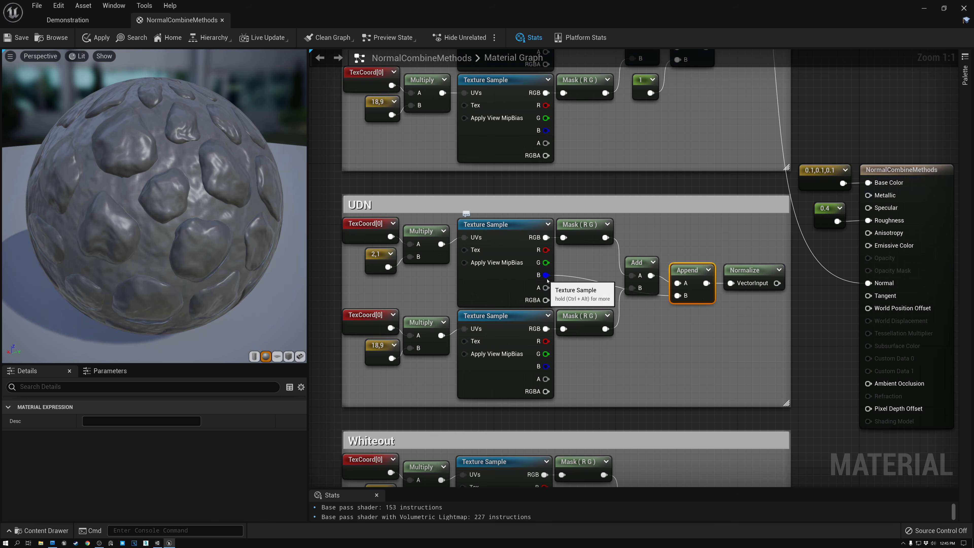
pyautogui.click(500, 224)
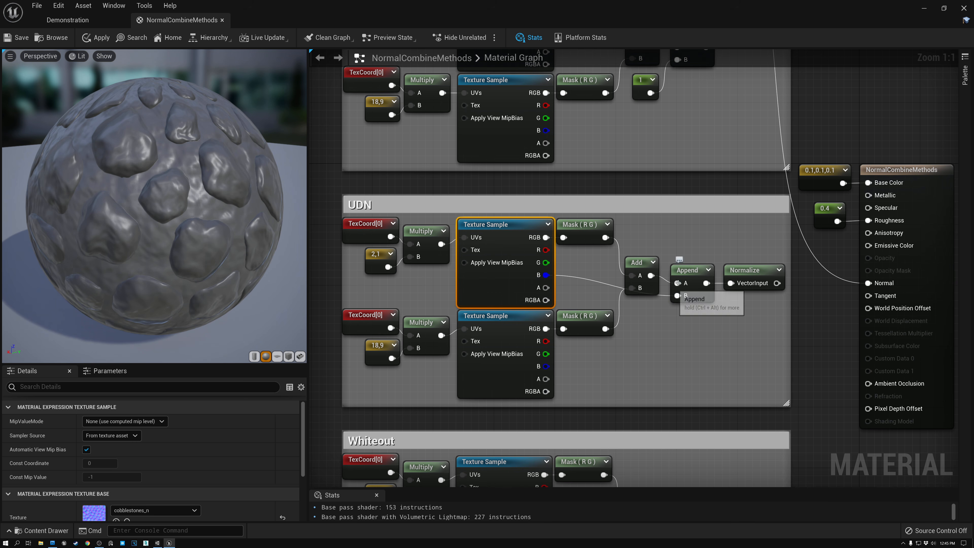
pyautogui.moveTo(673, 239); pyautogui.dragTo(673, 349, button='right')
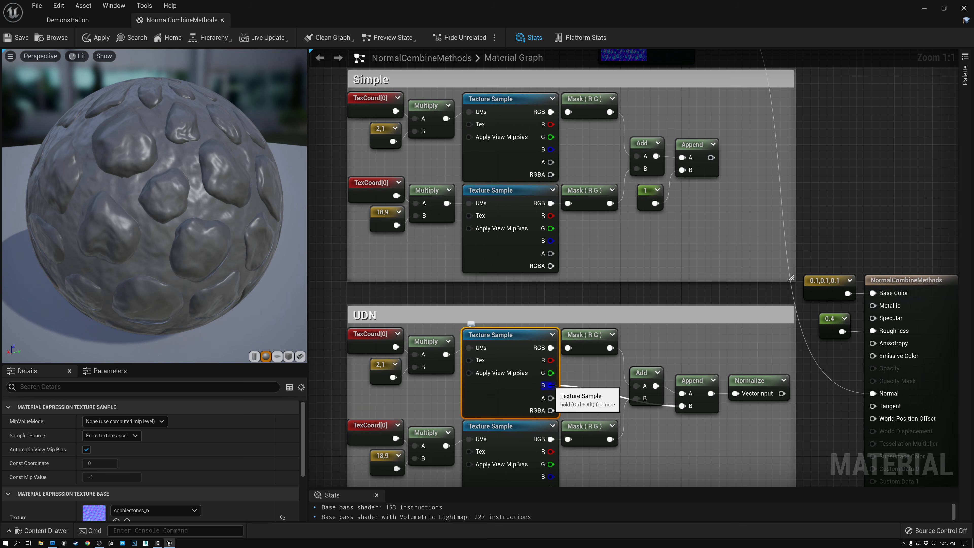
pyautogui.click(749, 383)
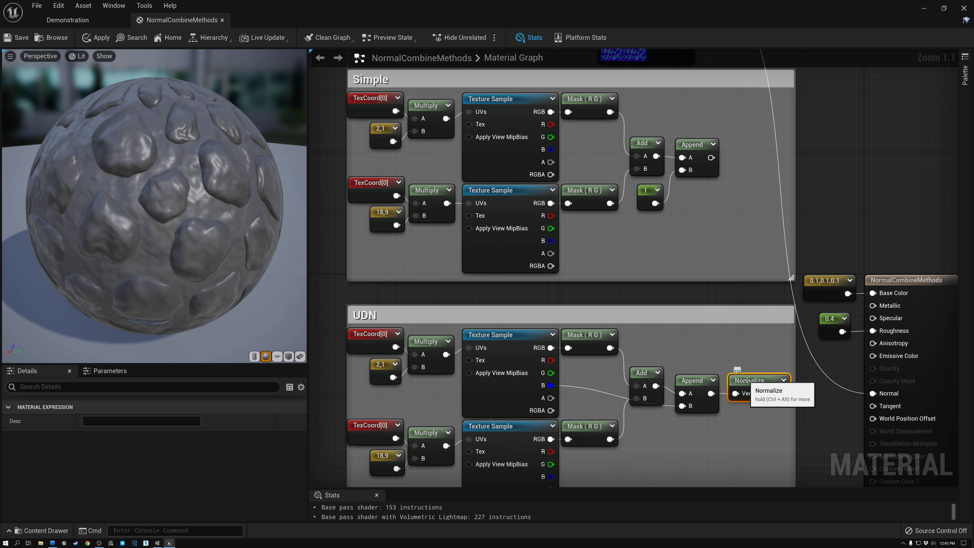
# - Alternate the material's Normal input between UDN's Normalize and Simple's Append outputs to compare them, ending with UDN connected
pyautogui.moveTo(781, 393); pyautogui.dragTo(868, 393)
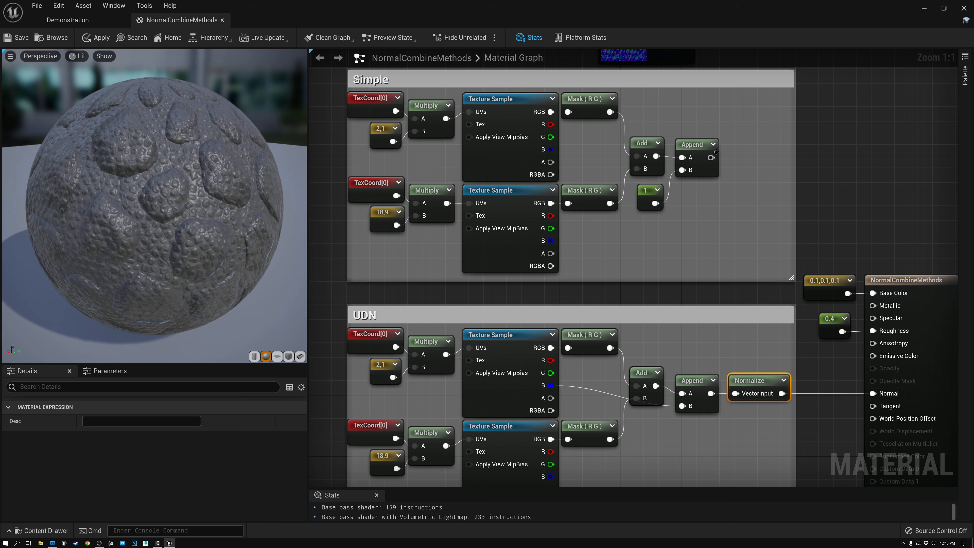
pyautogui.moveTo(711, 157); pyautogui.dragTo(872, 394)
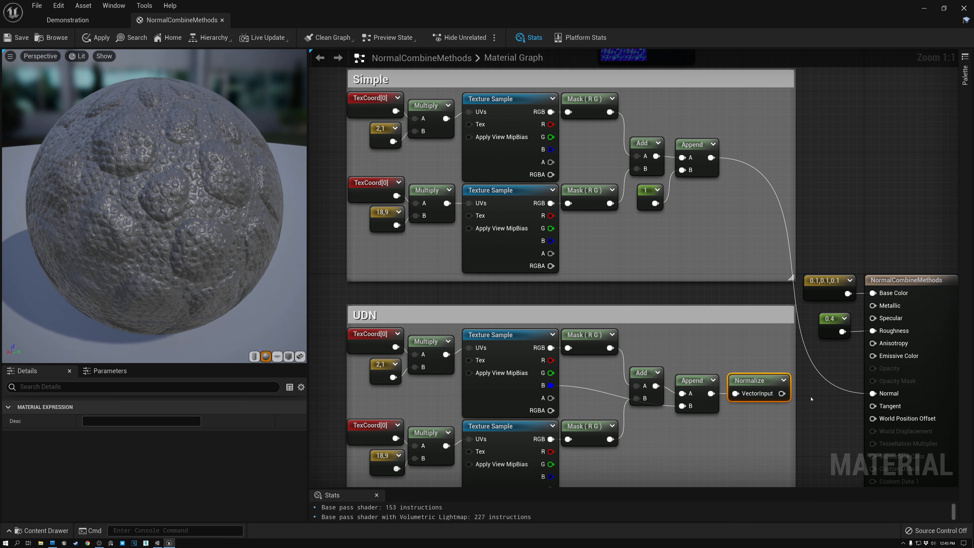
pyautogui.moveTo(782, 393); pyautogui.dragTo(872, 393)
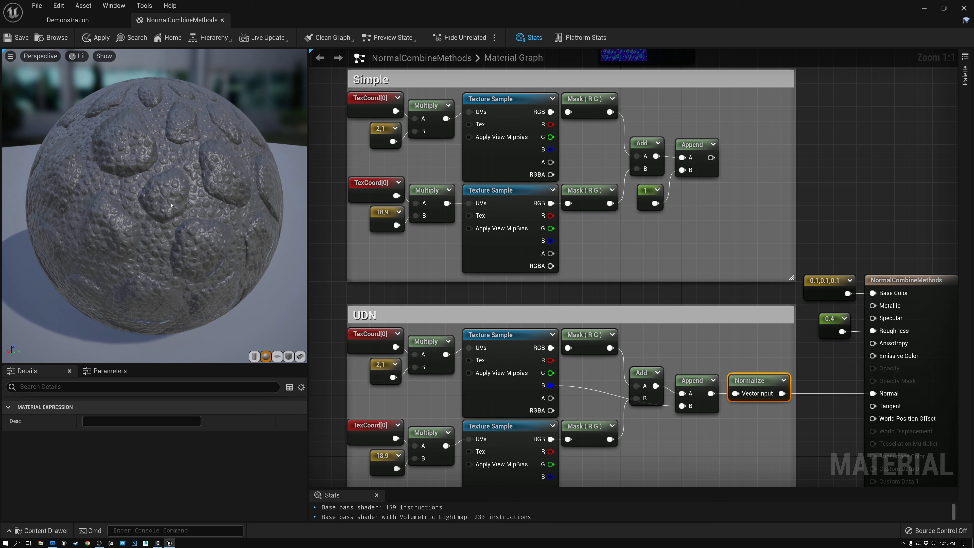
pyautogui.moveTo(710, 157); pyautogui.dragTo(873, 393)
pyautogui.moveTo(782, 393); pyautogui.dragTo(873, 393)
pyautogui.moveTo(710, 158); pyautogui.dragTo(873, 393)
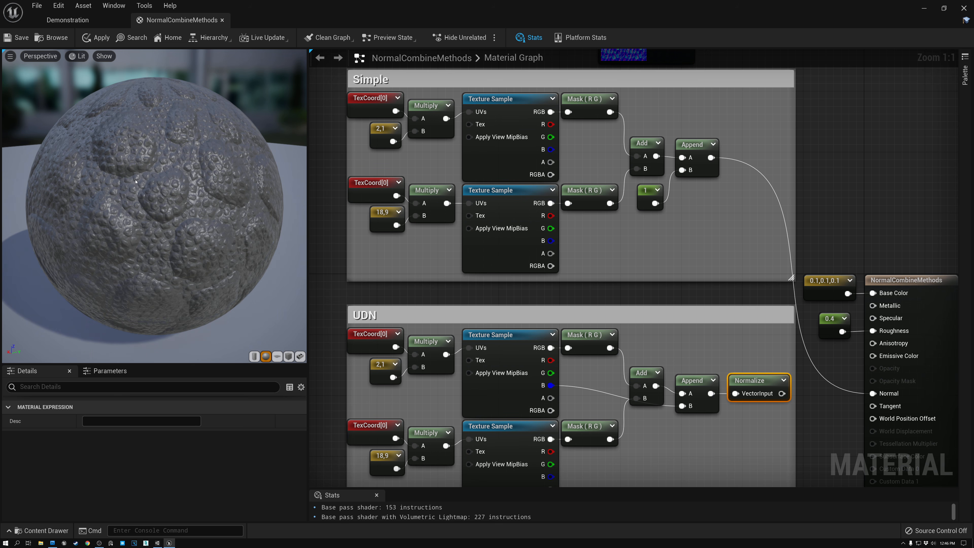
pyautogui.moveTo(786, 395); pyautogui.dragTo(873, 394)
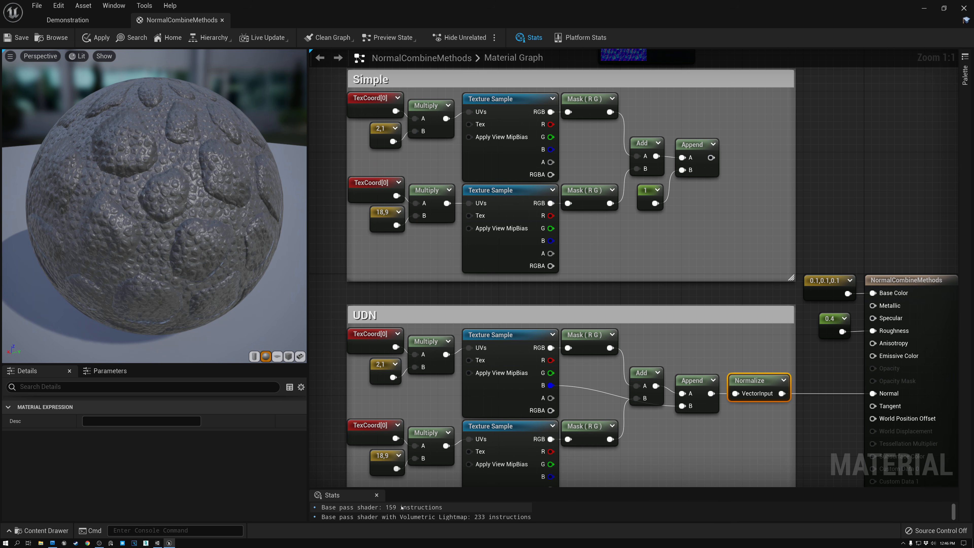
pyautogui.moveTo(711, 158); pyautogui.dragTo(873, 393)
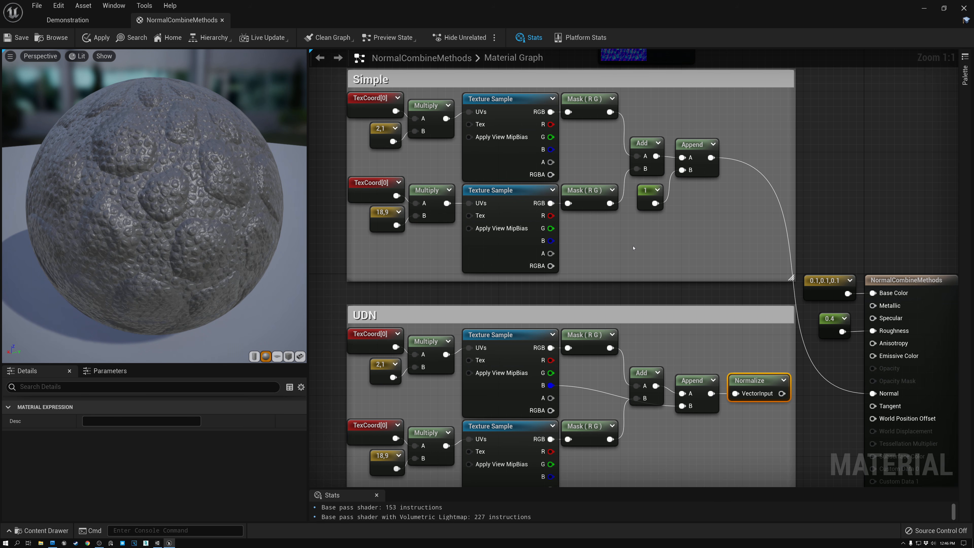
pyautogui.moveTo(782, 393); pyautogui.dragTo(872, 394)
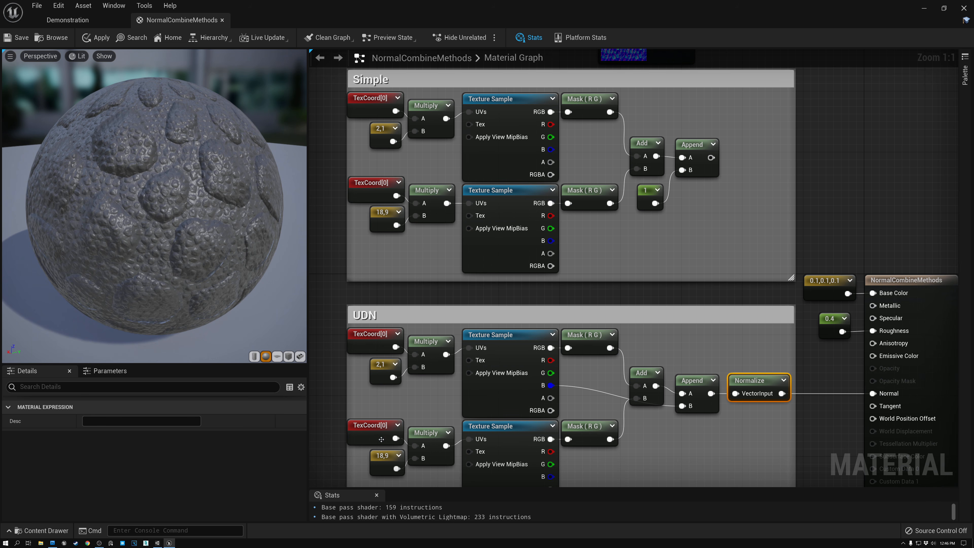
# - Inspect the second texture branch and its RG mask within the UDN group
pyautogui.moveTo(604, 475); pyautogui.dragTo(367, 418)
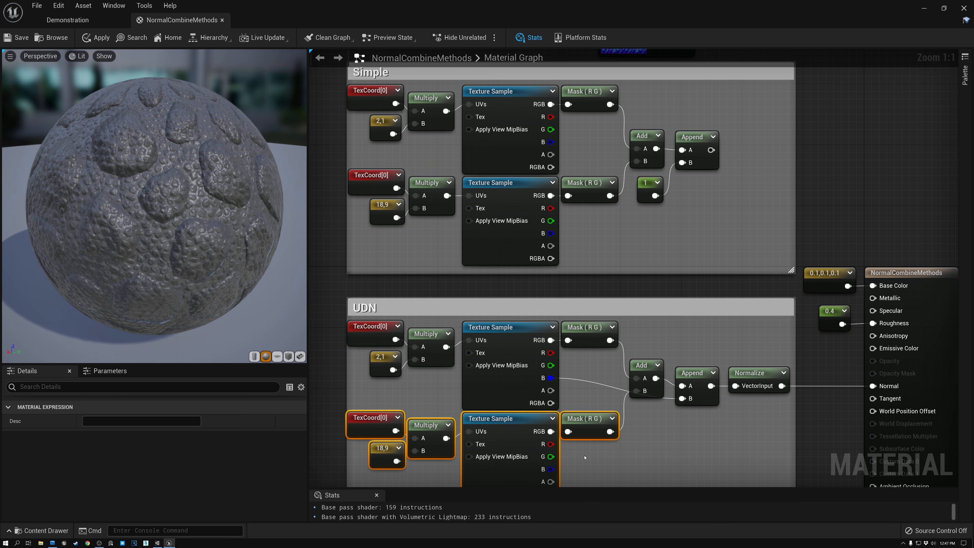
pyautogui.click(587, 420)
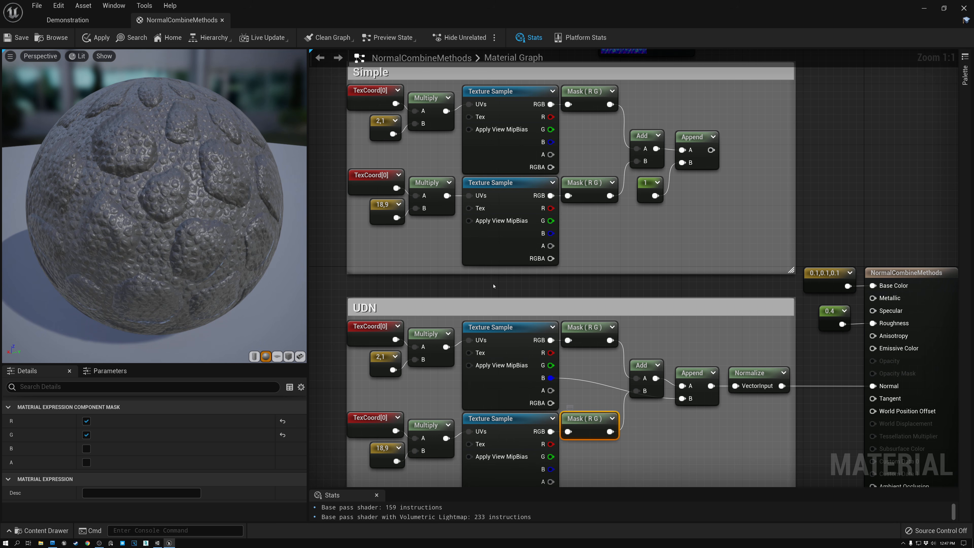
pyautogui.click(458, 304)
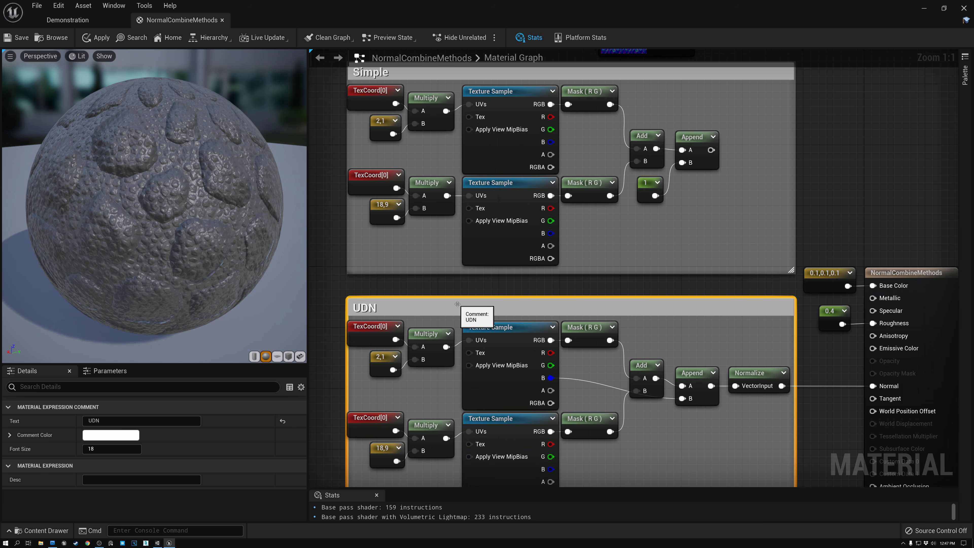
# - Switch to Unity Shader Graph and examine the UDN group's Swizzle, Sample Texture 2D and Add nodes
pyautogui.hotkey('alt', 'Tab')
pyautogui.click(460, 220)
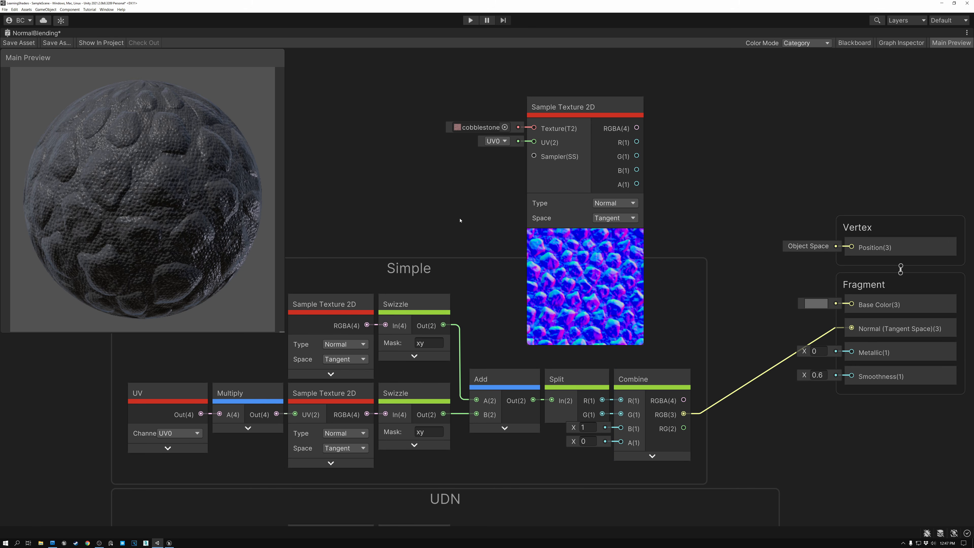
pyautogui.rightClick(461, 210)
pyautogui.press('Escape')
pyautogui.moveTo(471, 222); pyautogui.dragTo(485, 89, button='middle')
pyautogui.moveTo(748, 336); pyautogui.dragTo(755, 222, button='middle')
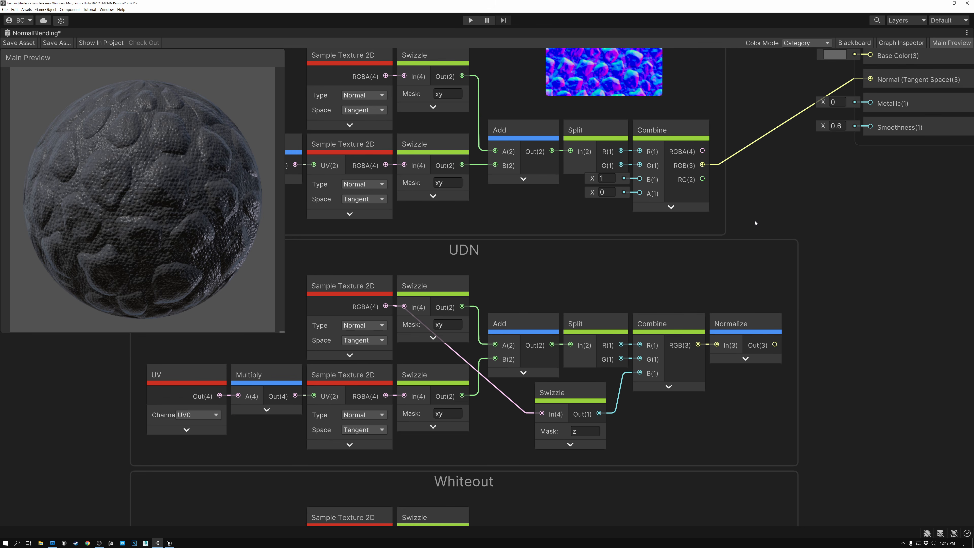
pyautogui.click(436, 285)
pyautogui.click(436, 373)
pyautogui.click(353, 285)
pyautogui.click(352, 375)
pyautogui.click(527, 328)
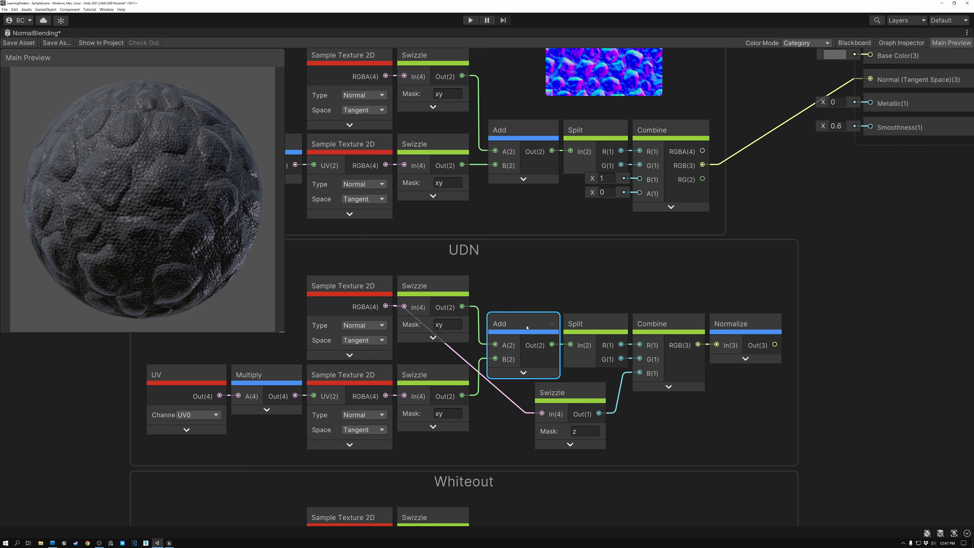
# - Trace the UDN group's z Swizzle from the first texture through Combine into Normalize
pyautogui.click(664, 319)
pyautogui.click(575, 395)
pyautogui.click(368, 310)
pyautogui.keyDown('shift'); pyautogui.click(734, 326); pyautogui.keyUp('shift')
pyautogui.click(734, 327)
# - Alternate the Fragment's Normal input between UDN's Normalize and Simple's Combine RGB output, ending with UDN connected
pyautogui.moveTo(767, 352); pyautogui.dragTo(671, 450, button='middle')
pyautogui.moveTo(679, 443); pyautogui.dragTo(770, 177)
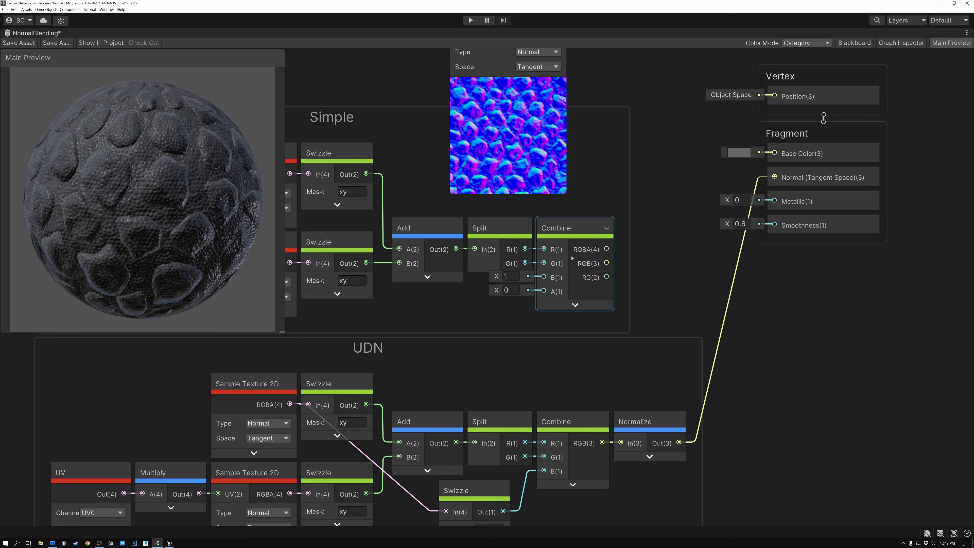
pyautogui.moveTo(606, 263); pyautogui.dragTo(775, 178)
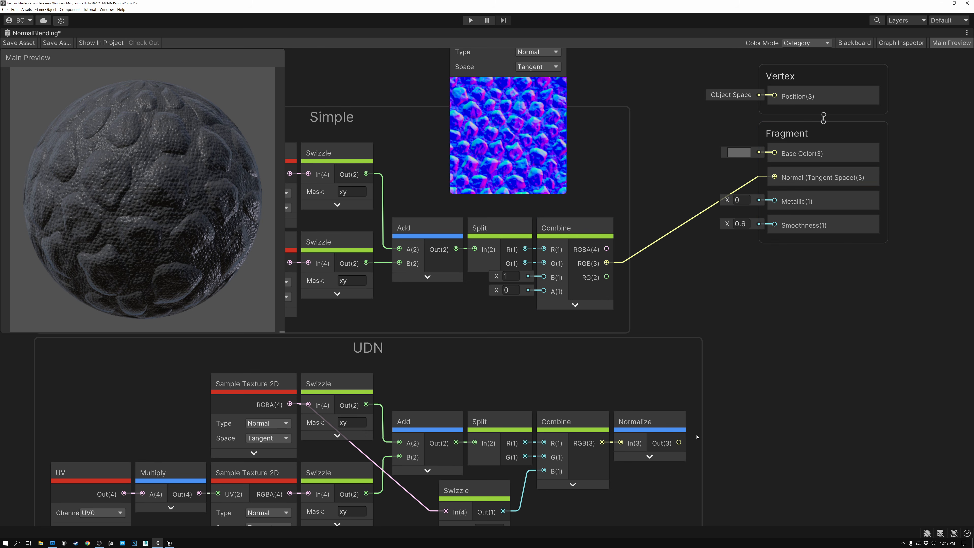
pyautogui.moveTo(679, 443); pyautogui.dragTo(775, 177)
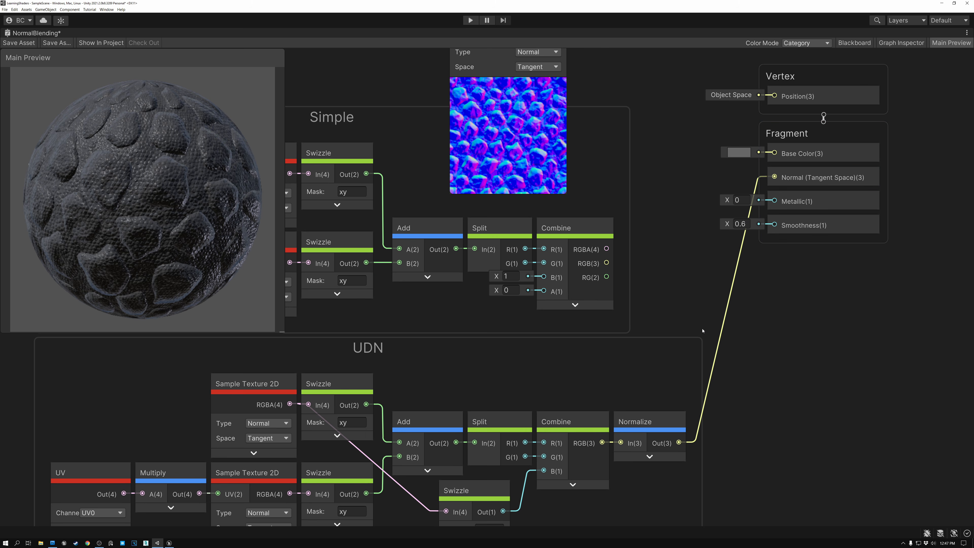
# - Switch to Unreal Engine and compare the Whiteout group with the UDN group above it
pyautogui.hotkey('alt', 'Tab')
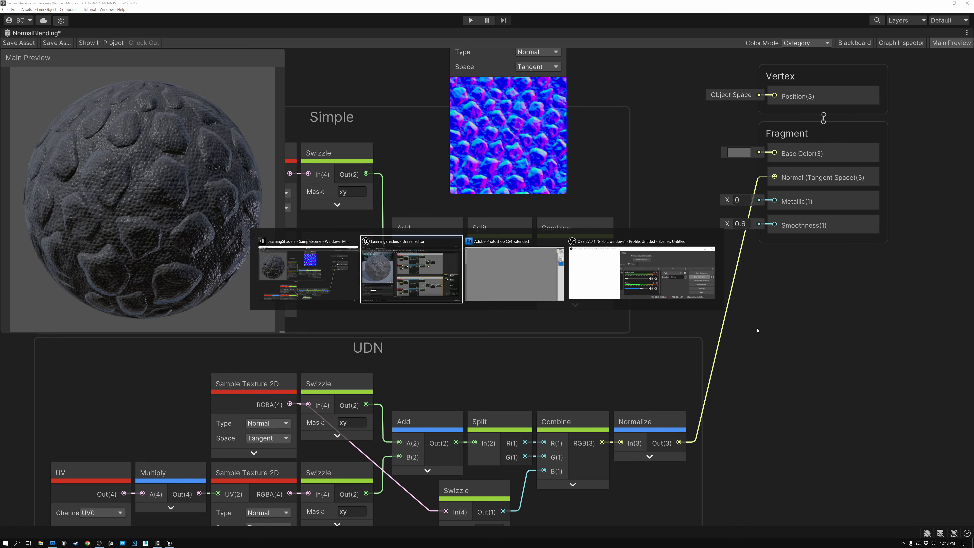
pyautogui.moveTo(317, 303); pyautogui.dragTo(332, 50, button='right')
pyautogui.moveTo(352, 190); pyautogui.dragTo(314, 136, button='right')
pyautogui.click(398, 173)
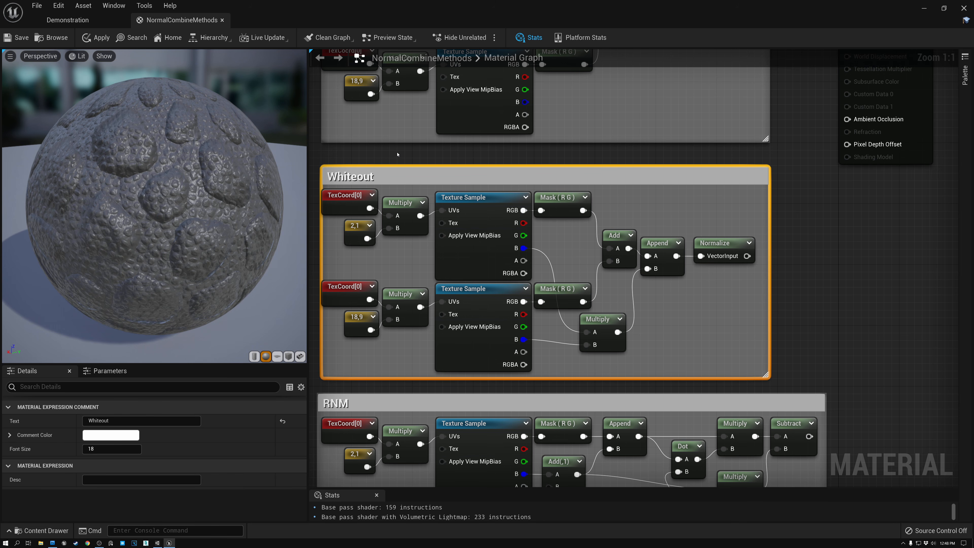
pyautogui.moveTo(414, 152); pyautogui.dragTo(418, 287, button='right')
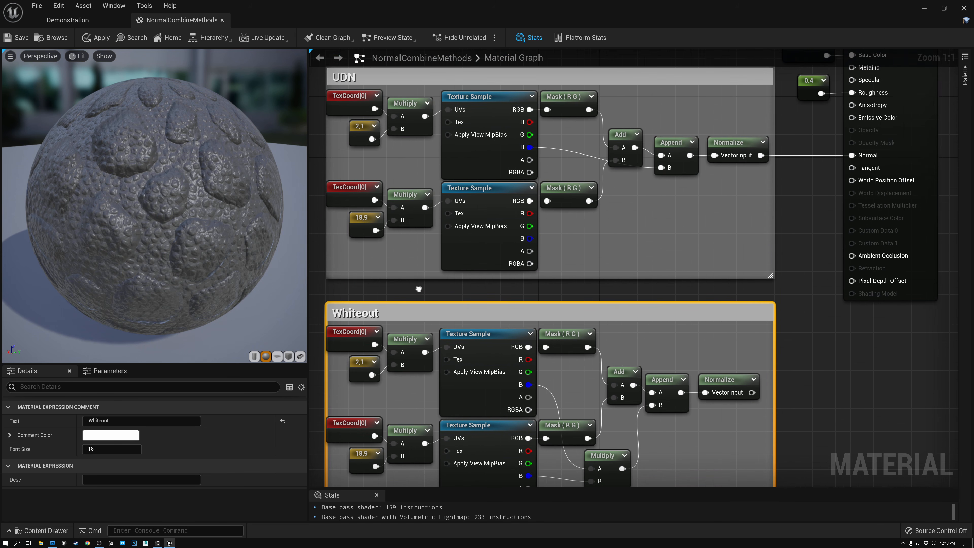
pyautogui.moveTo(498, 294); pyautogui.dragTo(489, 180, button='right')
# - Inspect Whiteout's two Texture Samples, the blue-channel Multiply, and the RG masks feeding Add
pyautogui.click(492, 219)
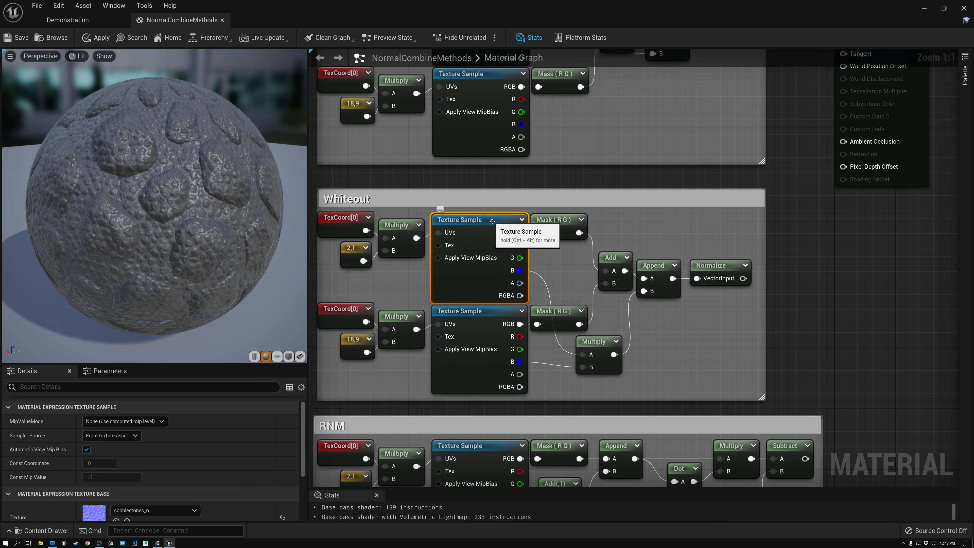
pyautogui.click(487, 311)
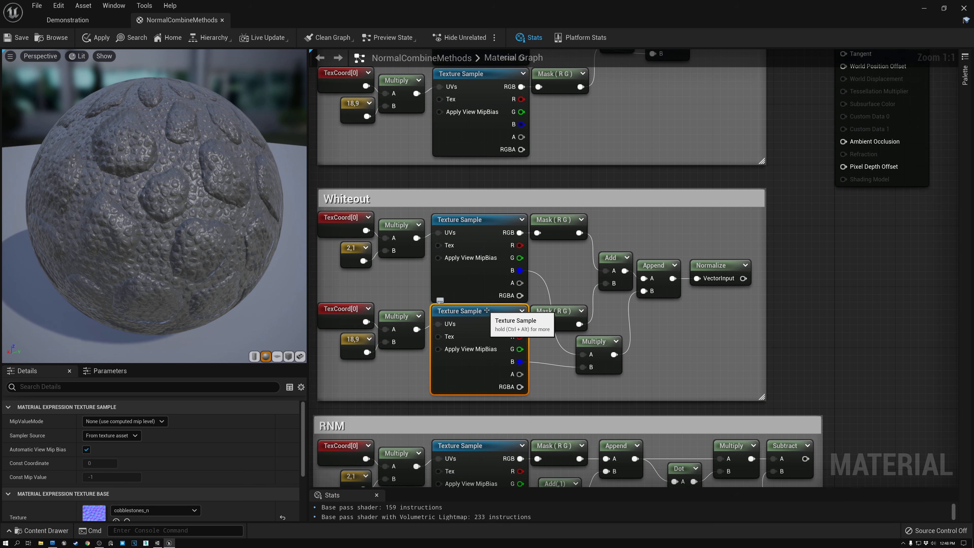
pyautogui.click(590, 341)
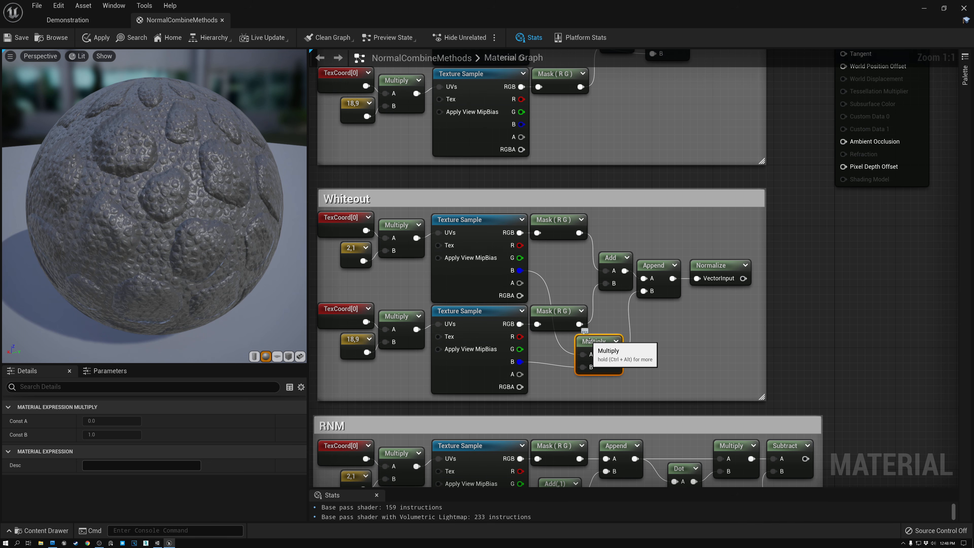
pyautogui.click(553, 221)
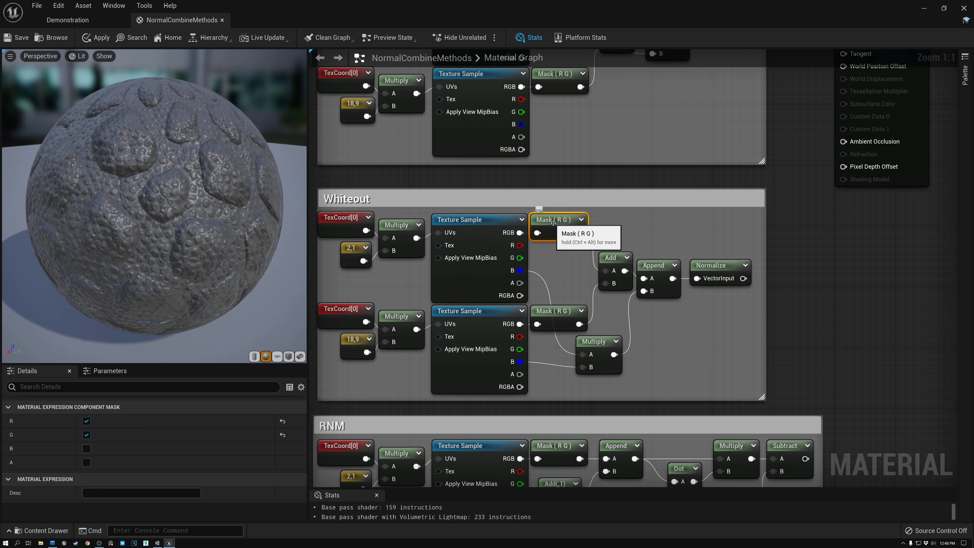
pyautogui.click(555, 311)
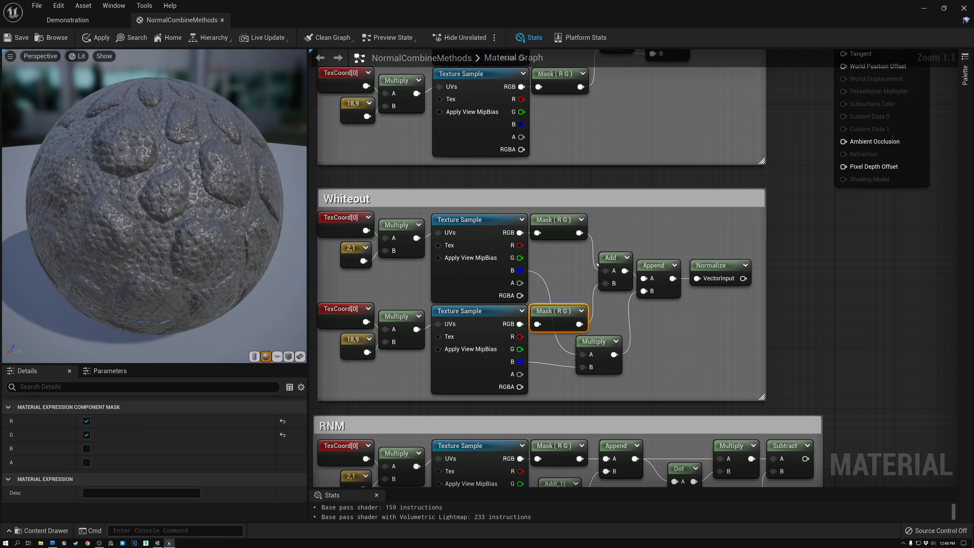
pyautogui.click(612, 258)
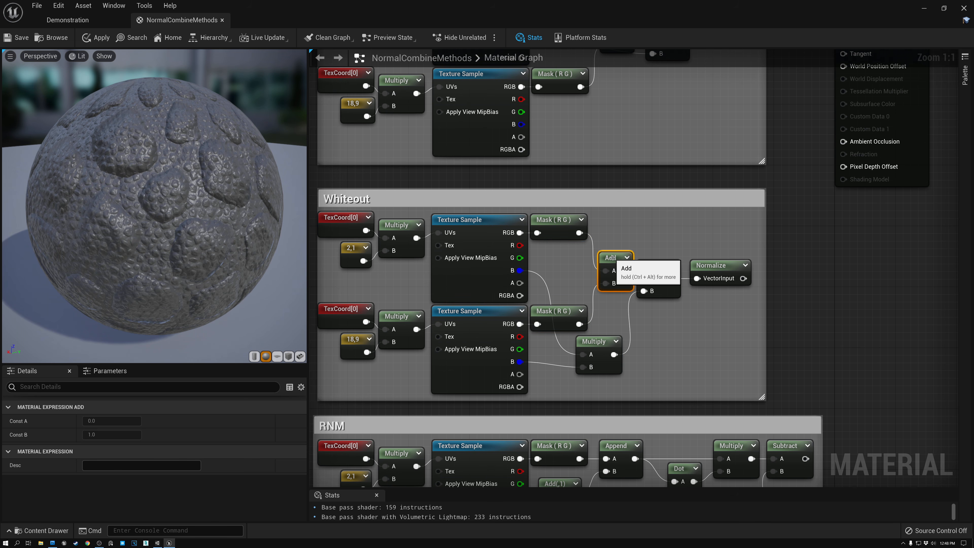
# - Trace Whiteout's two blue channels from the Texture Samples through Multiply and Append into Normalize
pyautogui.click(476, 221)
pyautogui.click(476, 311)
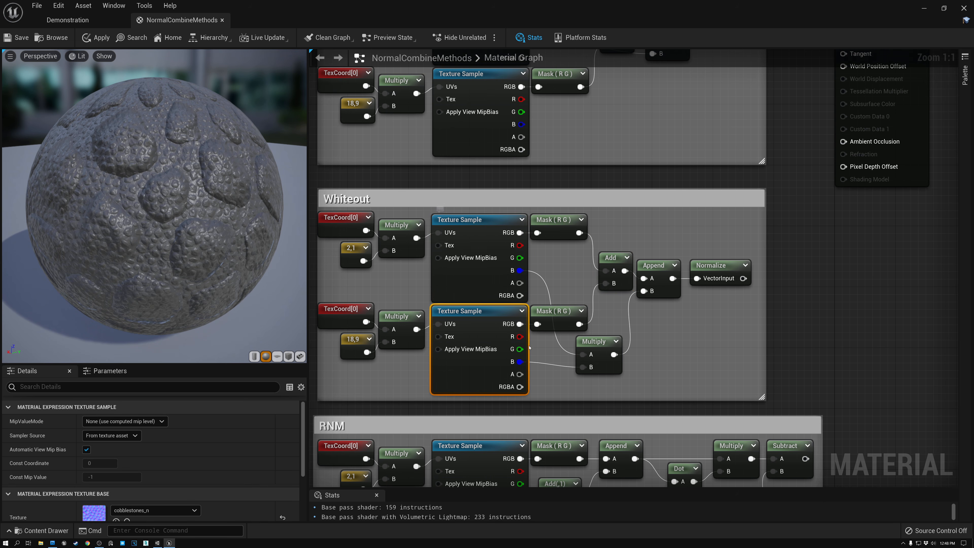
pyautogui.click(598, 341)
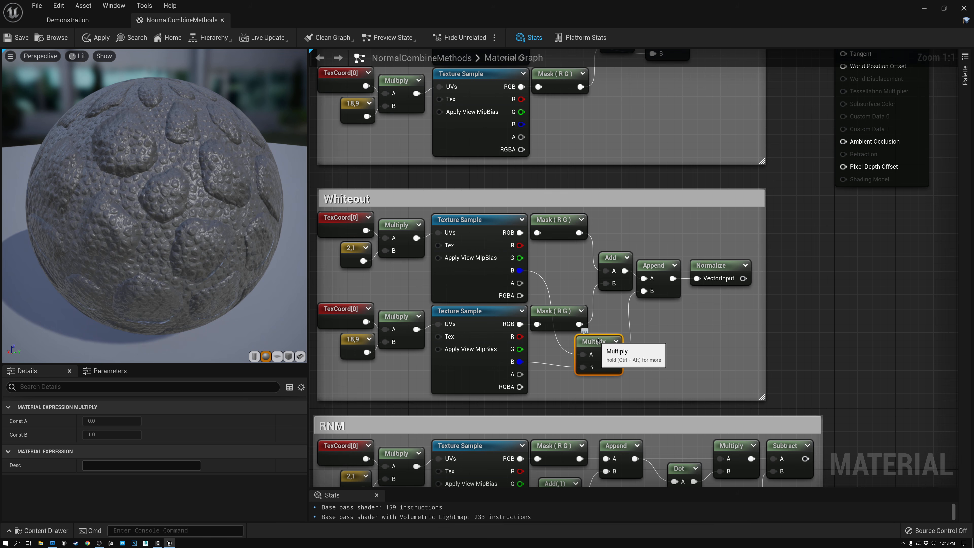
pyautogui.click(650, 265)
pyautogui.click(725, 265)
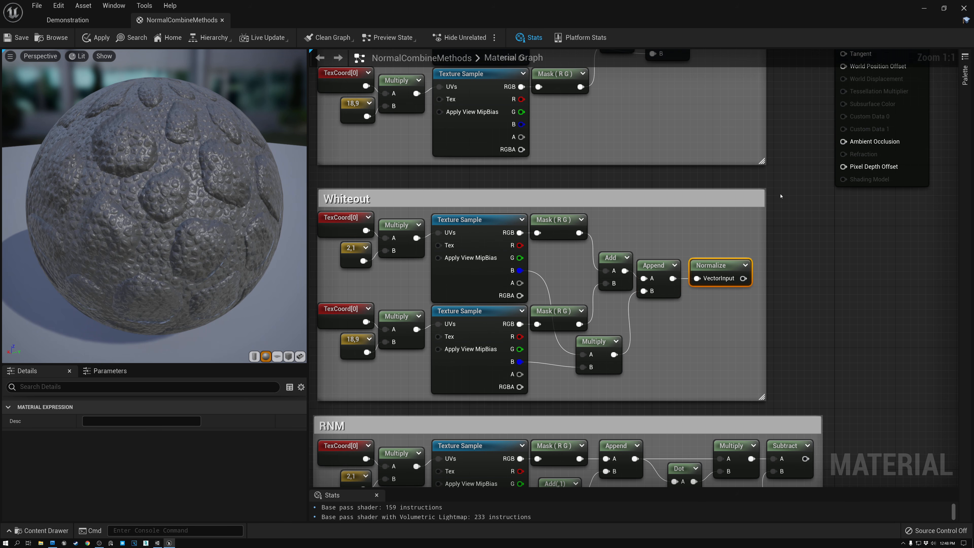
# - Alternate the material's Normal input between Whiteout's and UDN's Normalize outputs for comparison, ending with Whiteout connected
pyautogui.moveTo(755, 276); pyautogui.dragTo(739, 408, button='right')
pyautogui.moveTo(727, 409); pyautogui.dragTo(827, 173)
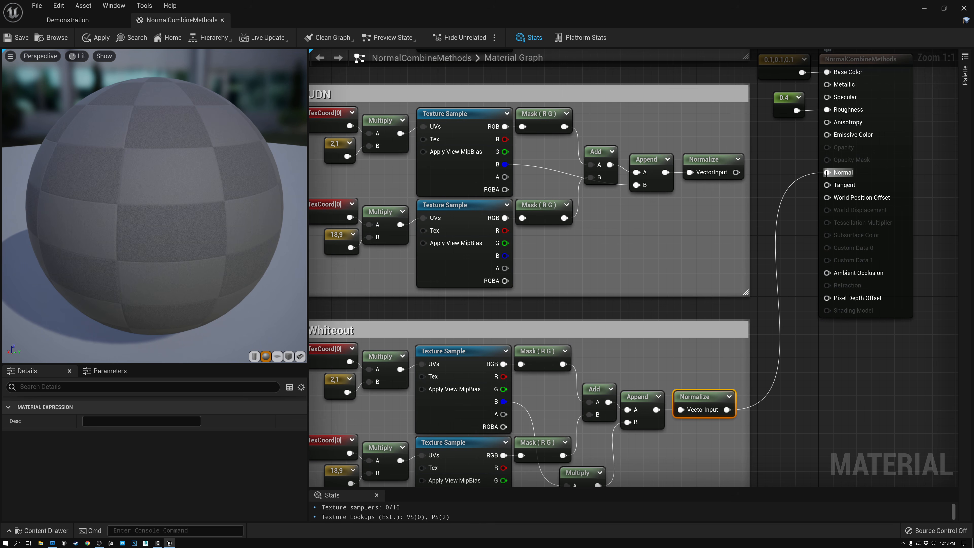
pyautogui.moveTo(736, 172); pyautogui.dragTo(831, 173)
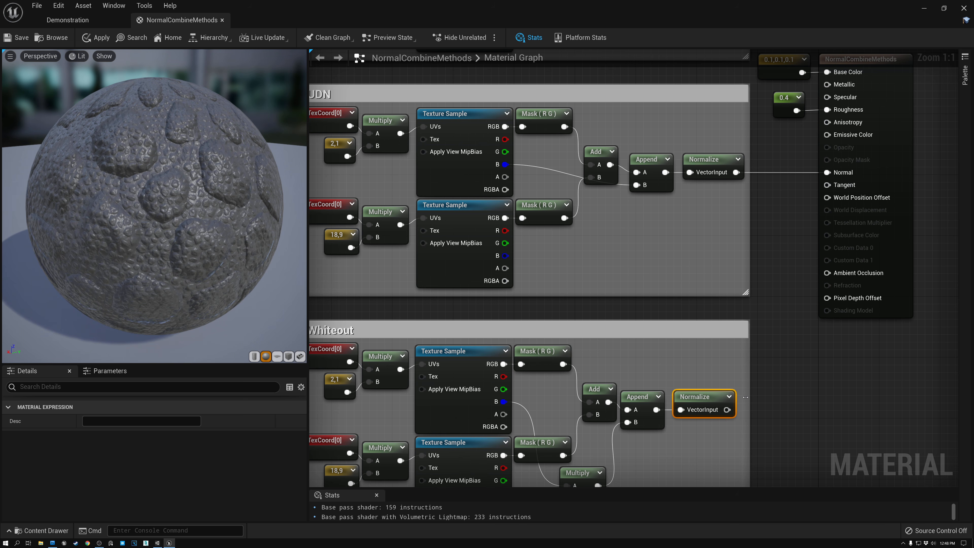
pyautogui.moveTo(765, 355); pyautogui.dragTo(800, 346, button='right')
pyautogui.moveTo(762, 402); pyautogui.dragTo(861, 164)
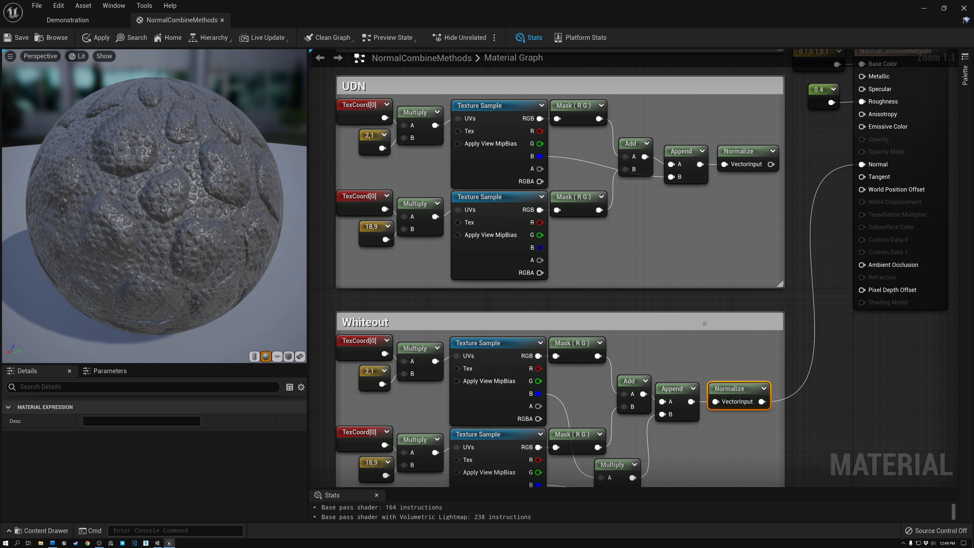
# - Inspect how Whiteout's second Texture Sample feeds its blue channel into the Multiply node's B input
pyautogui.moveTo(627, 300); pyautogui.dragTo(640, 202, button='right')
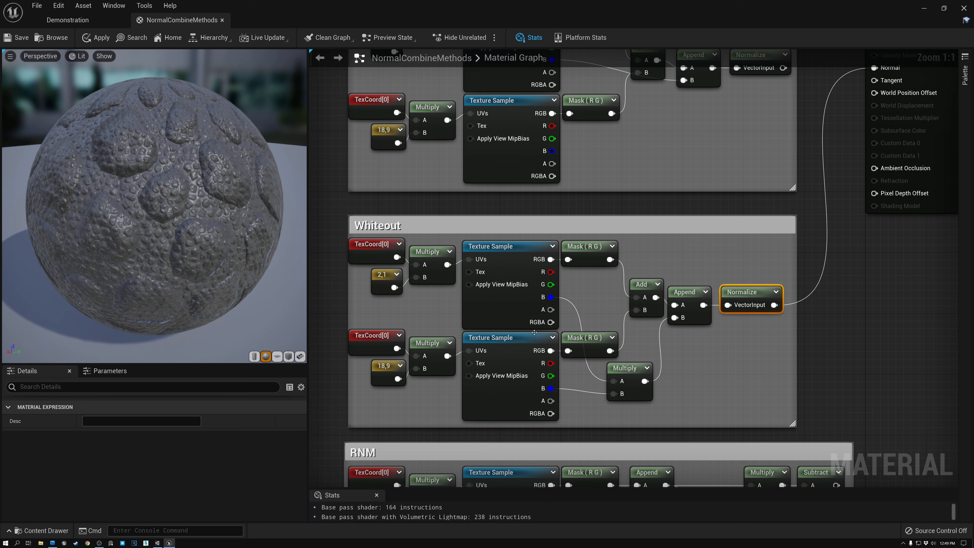
pyautogui.click(529, 341)
pyautogui.moveTo(551, 389); pyautogui.dragTo(614, 393)
# - Connect UDN's Normalize to the material's Normal input to compare shader instructions, and restore the Whiteout connection
pyautogui.moveTo(629, 205); pyautogui.dragTo(631, 256, button='right')
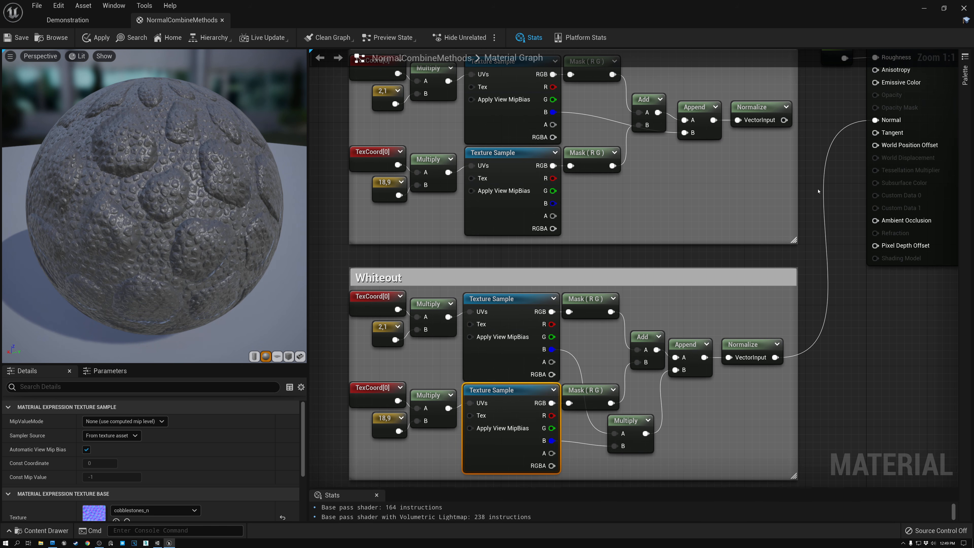
pyautogui.moveTo(784, 120); pyautogui.dragTo(877, 120)
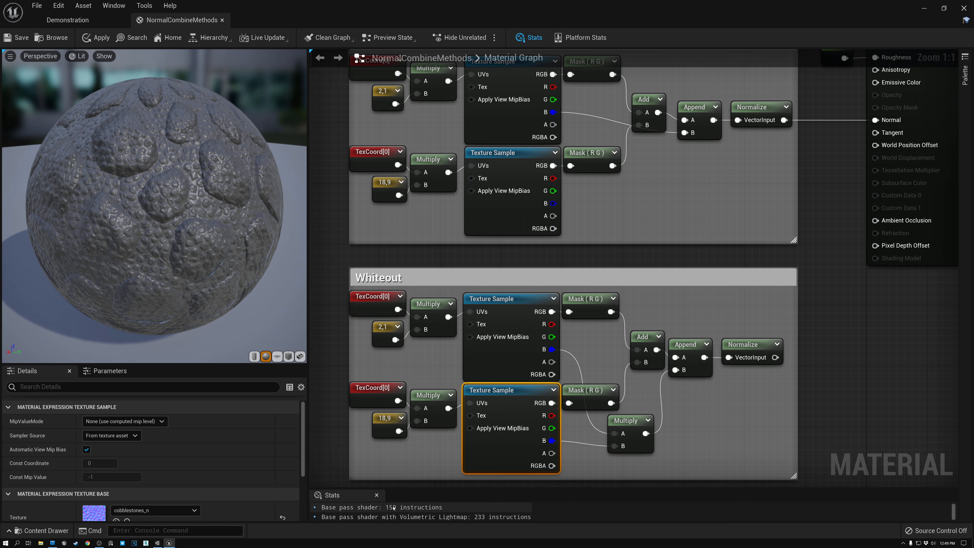
pyautogui.moveTo(775, 358); pyautogui.dragTo(874, 120)
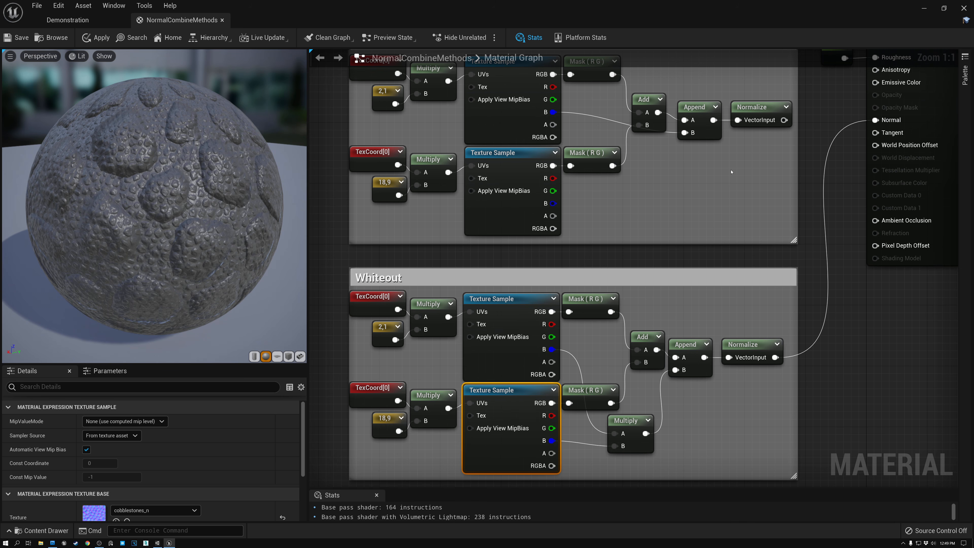
# - Connect UDN's Normalize to the material's Normal input once more for comparison, and reconnect Whiteout's Normalize in its place
pyautogui.moveTo(785, 120); pyautogui.dragTo(876, 120)
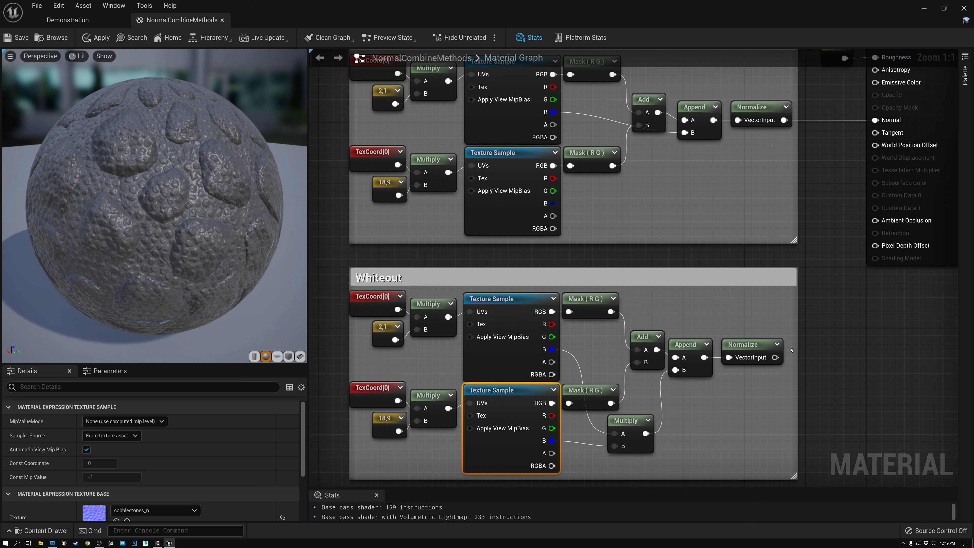
pyautogui.moveTo(775, 357); pyautogui.dragTo(877, 120)
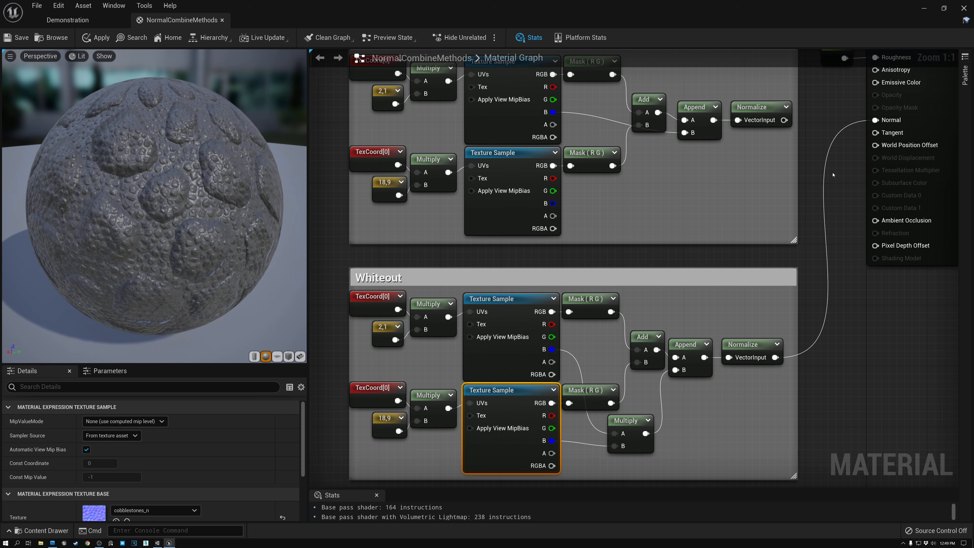
pyautogui.moveTo(336, 200); pyautogui.dragTo(327, 272, button='right')
pyautogui.moveTo(430, 330); pyautogui.dragTo(452, 235, button='right')
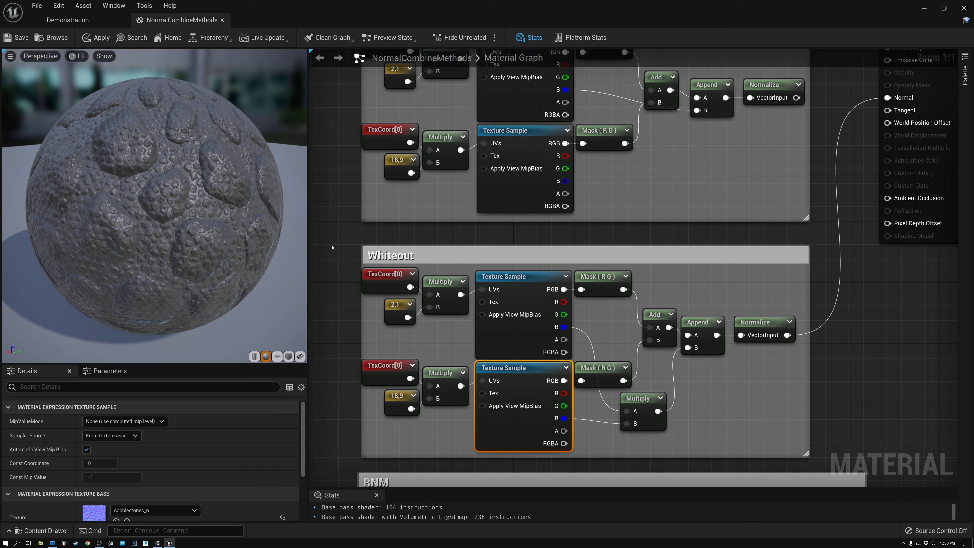
# - Switch to Unity's Shader Graph and trace Whiteout's two Sample Texture 2D nodes through their xy Swizzles into Add
pyautogui.hotkey('alt', 'Tab')
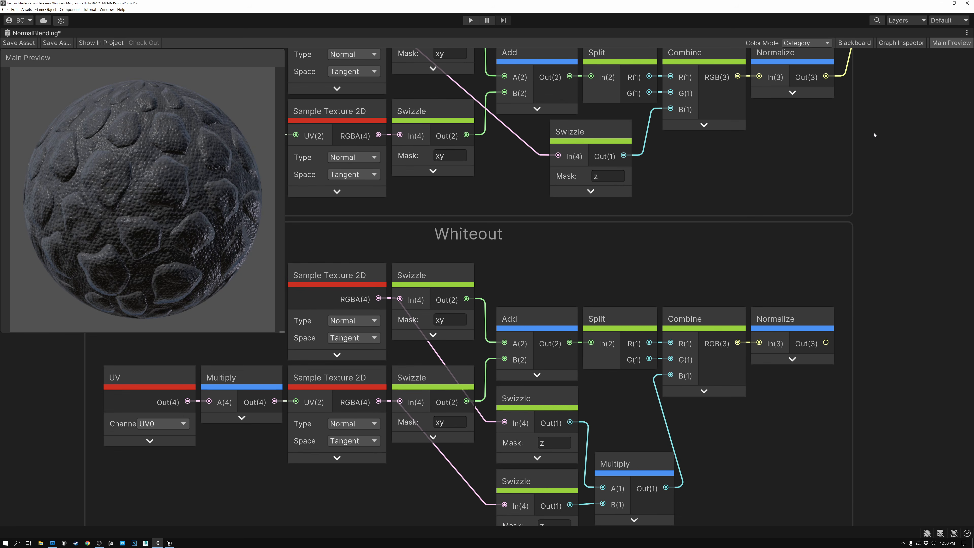
pyautogui.scroll(-1, 874, 135)
pyautogui.rightClick(899, 173)
pyautogui.click(887, 170)
pyautogui.moveTo(881, 182); pyautogui.dragTo(921, 135, button='middle')
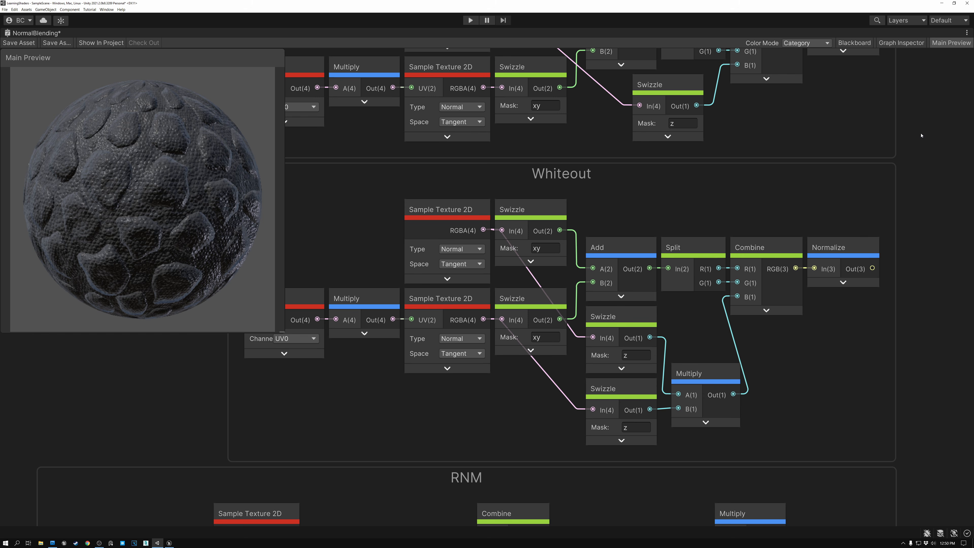
pyautogui.click(432, 213)
pyautogui.click(517, 212)
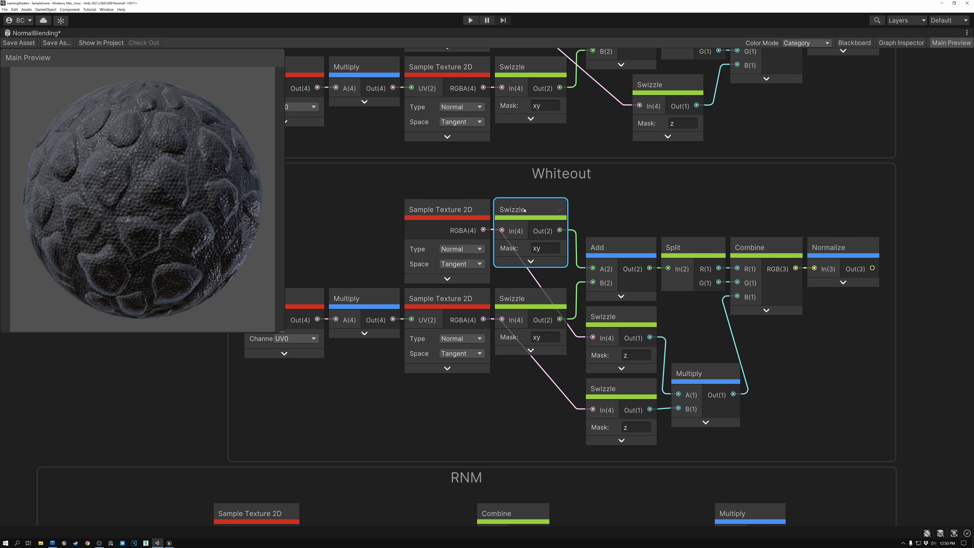
pyautogui.click(457, 299)
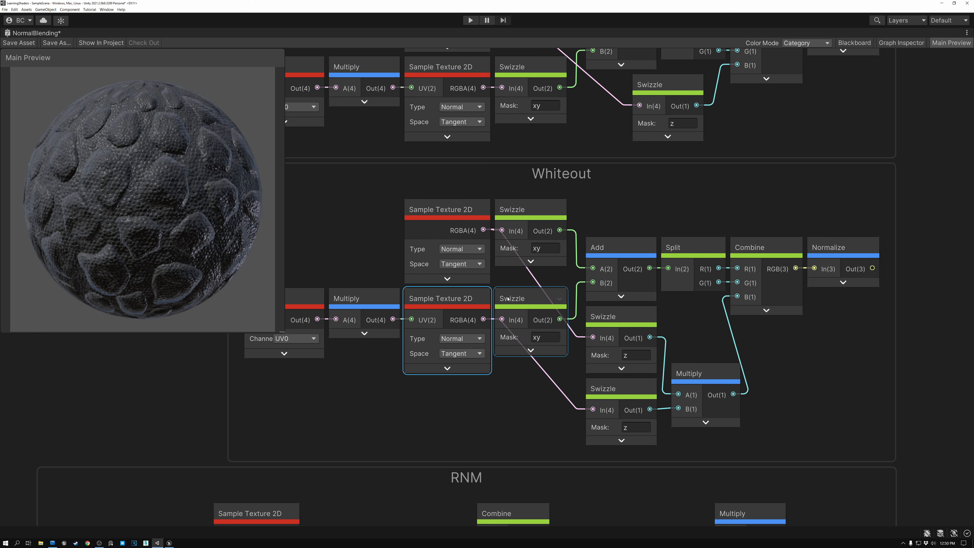
pyautogui.click(529, 298)
pyautogui.click(610, 248)
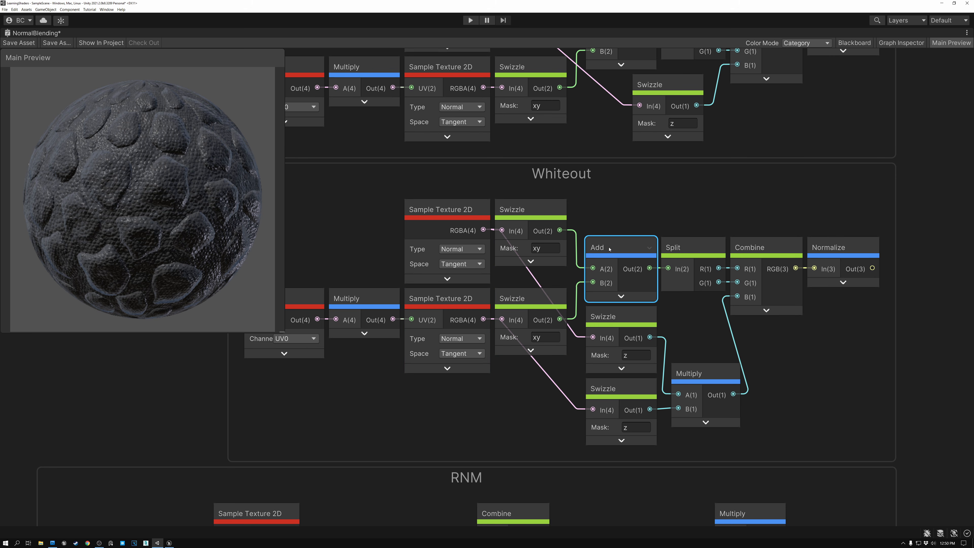
# - Follow Whiteout's two z Swizzles into Multiply, and the Add result through to Normalize
pyautogui.click(617, 334)
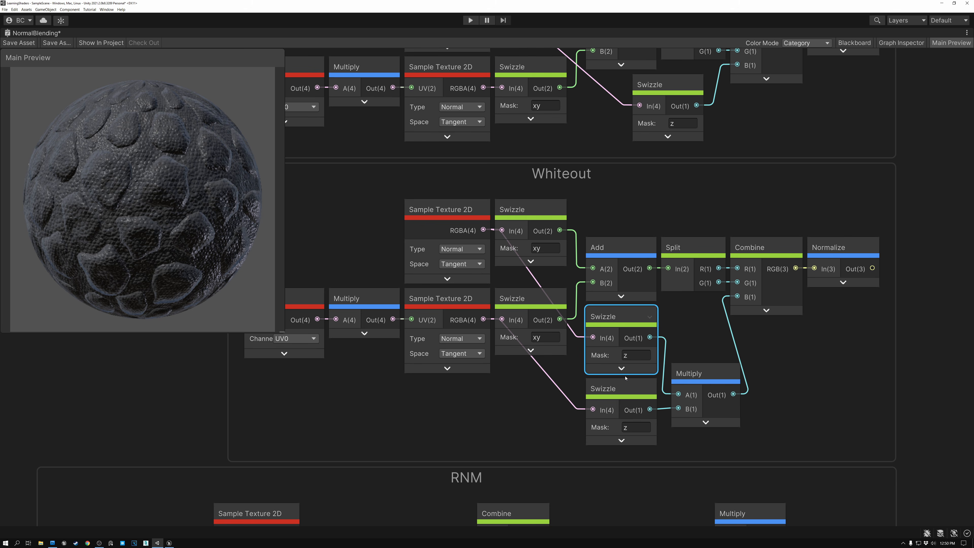
pyautogui.click(626, 389)
pyautogui.click(696, 375)
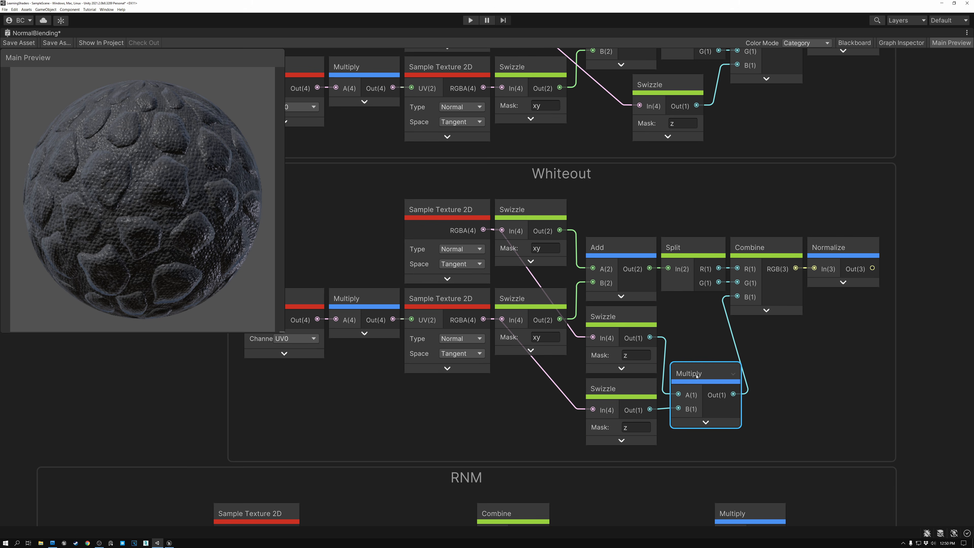
pyautogui.click(621, 250)
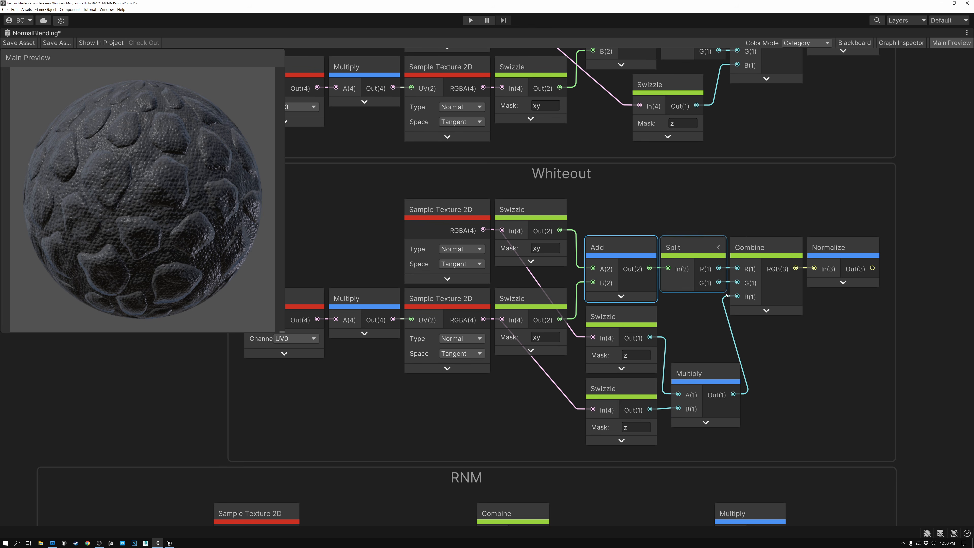
pyautogui.click(843, 247)
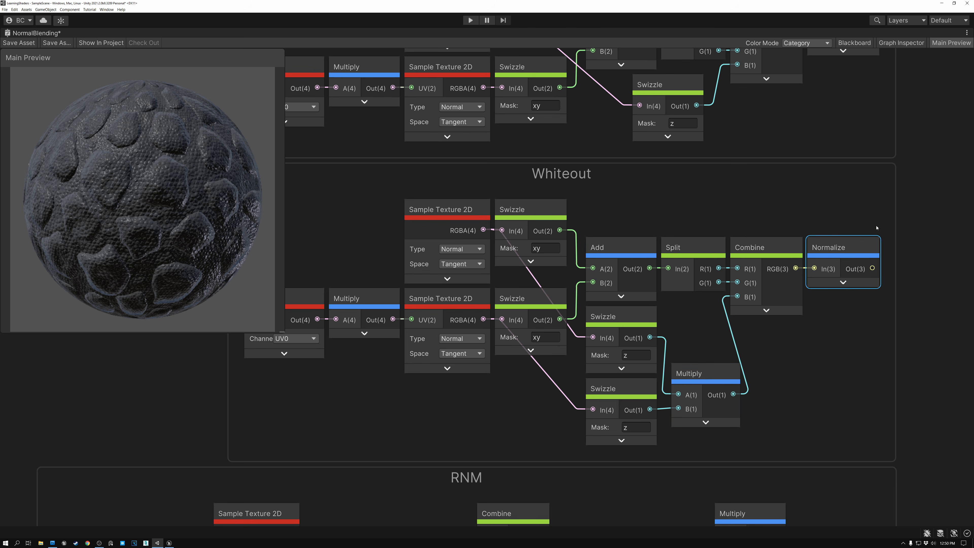
# - Connect the Whiteout group's Normalize output to the Fragment block's Normal (Tangent Space) input
pyautogui.rightClick(910, 184)
pyautogui.click(923, 150)
pyautogui.moveTo(922, 150); pyautogui.dragTo(641, 355, button='middle')
pyautogui.scroll(-2, 643, 344)
pyautogui.scroll(-2, 643, 344)
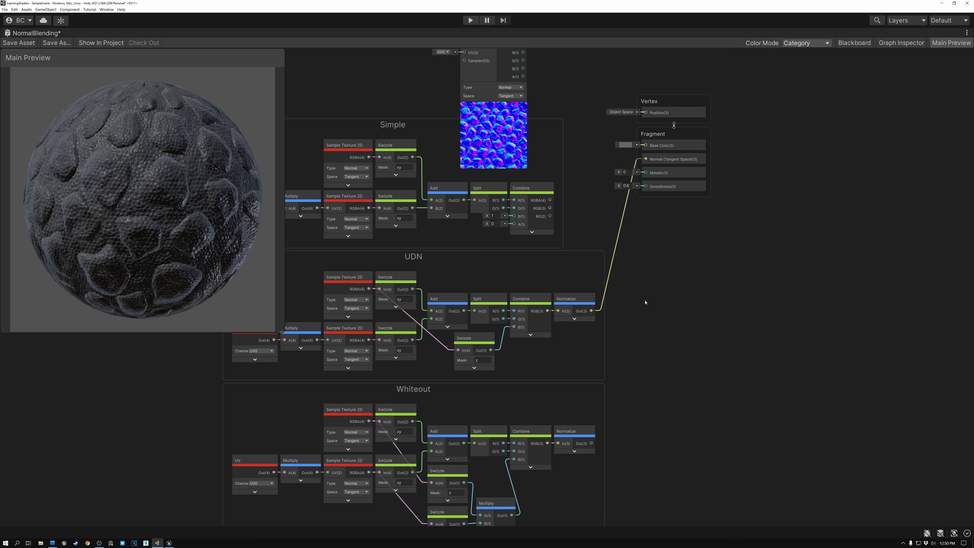
pyautogui.moveTo(564, 461); pyautogui.dragTo(619, 178)
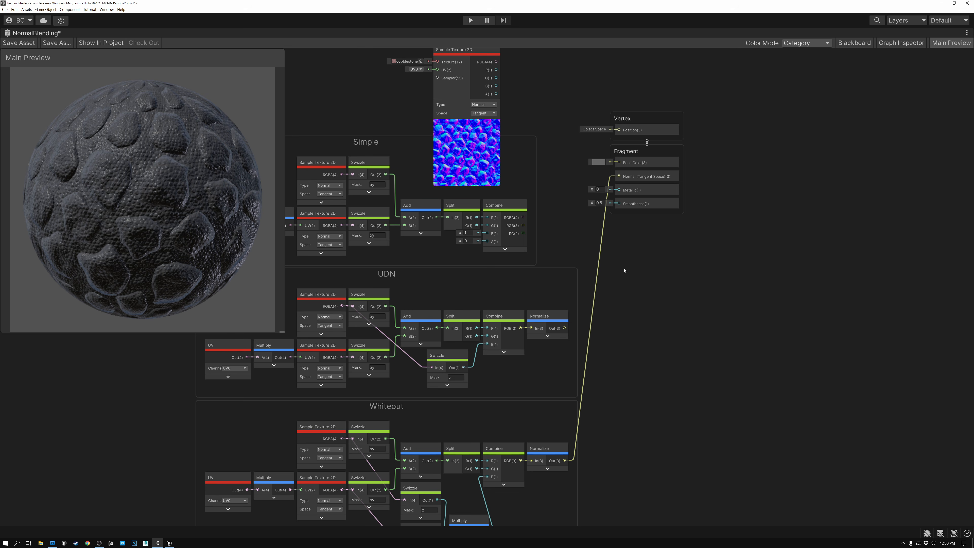
# - Switch to Unreal Editor and trace RNM's first Texture Sample through Mask (R G) and Add(,1) into Append
pyautogui.hotkey('alt', 'Tab')
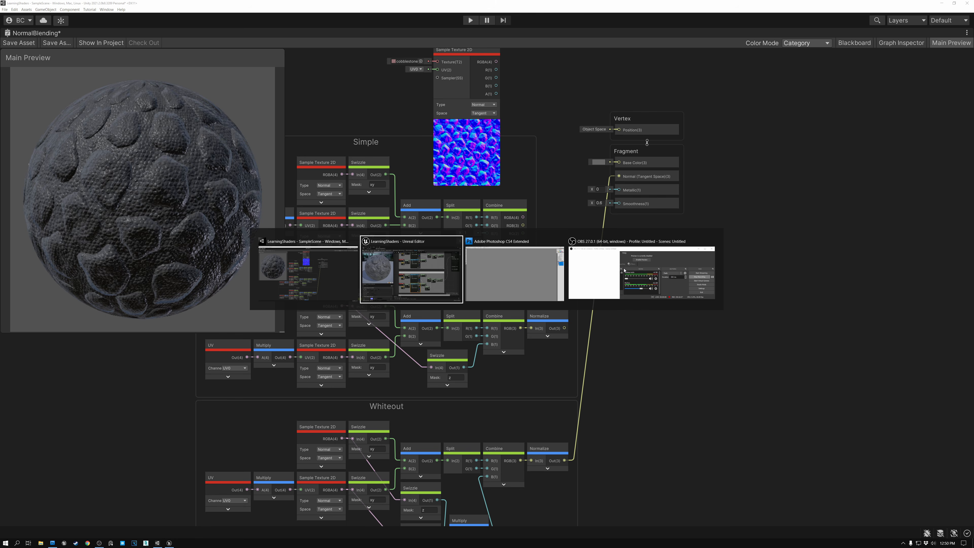
pyautogui.moveTo(373, 316); pyautogui.dragTo(373, 150, button='right')
pyautogui.moveTo(362, 278); pyautogui.dragTo(322, 131, button='right')
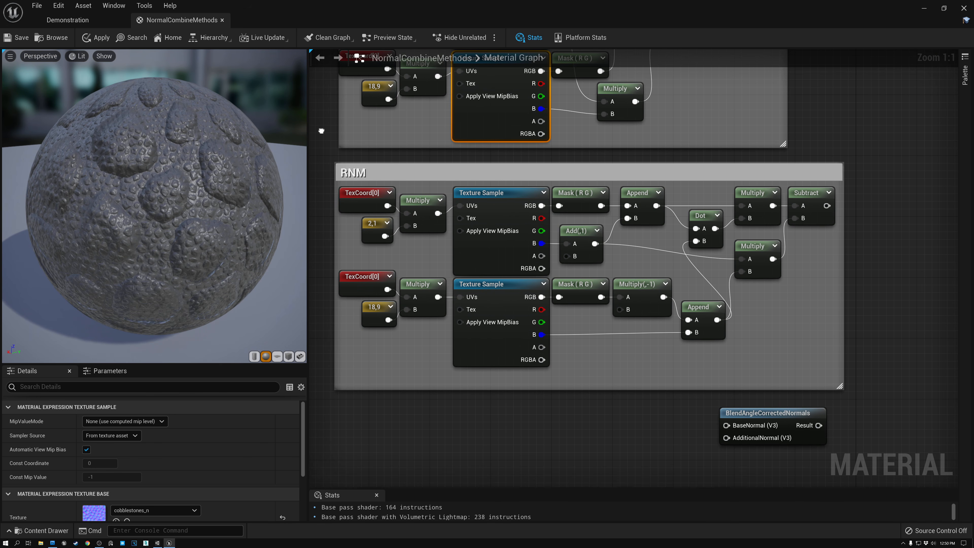
pyautogui.moveTo(321, 118); pyautogui.dragTo(318, 174, button='right')
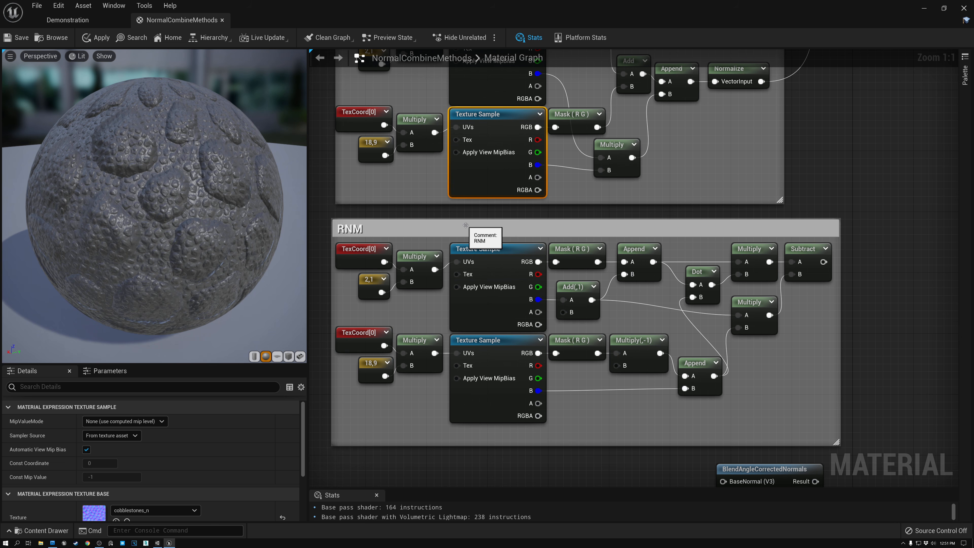
pyautogui.click(487, 252)
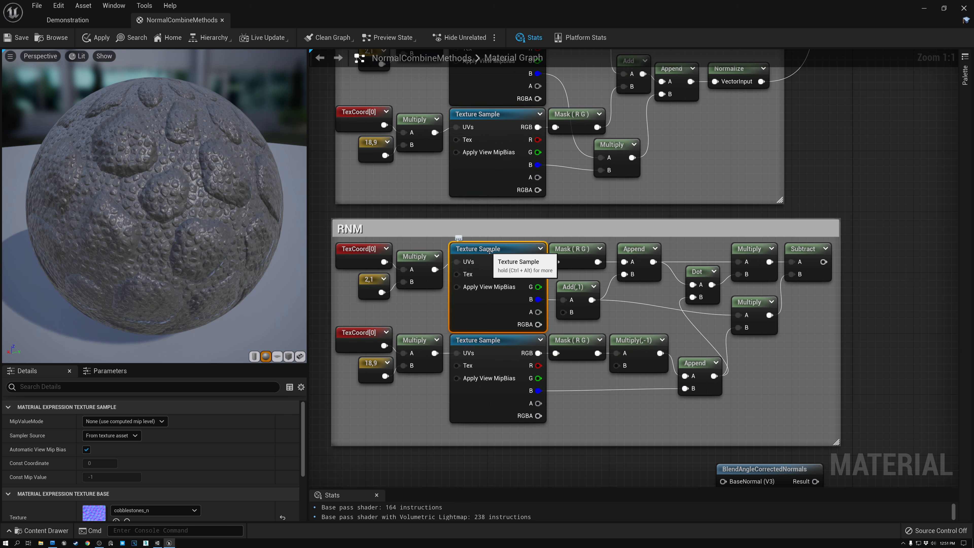
pyautogui.click(497, 341)
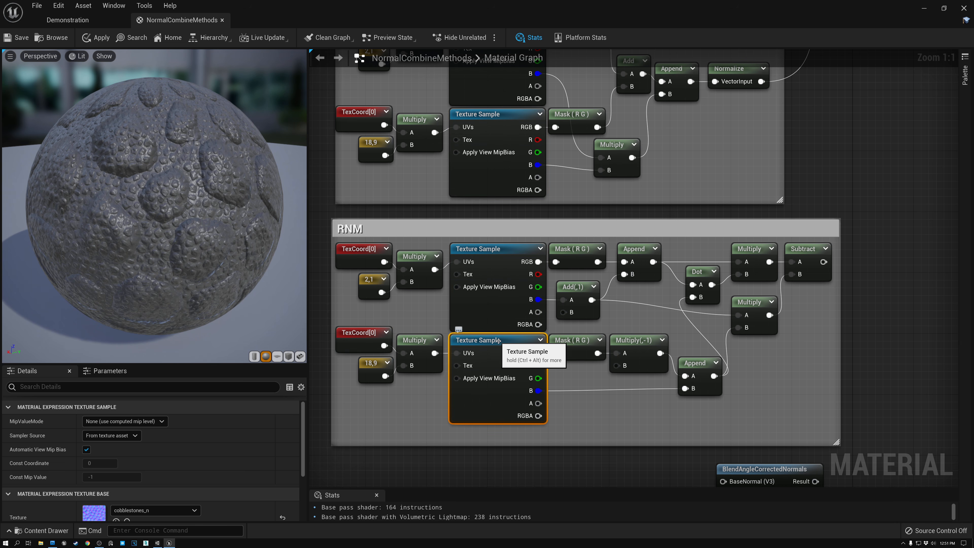
pyautogui.click(575, 250)
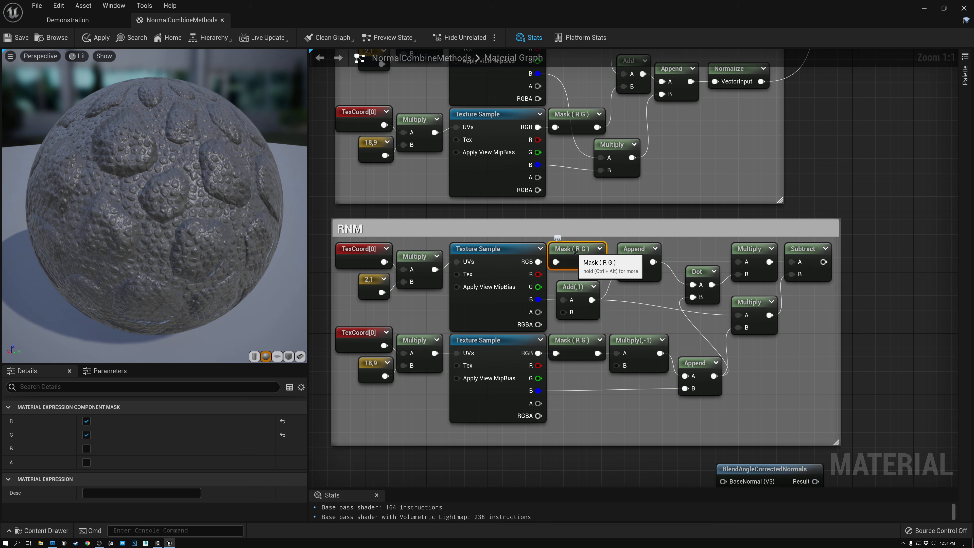
pyautogui.click(576, 287)
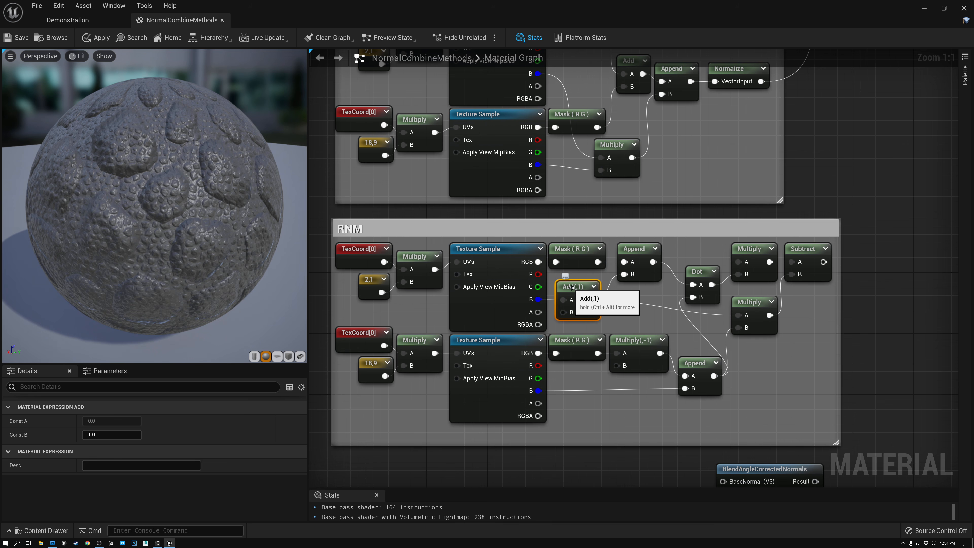
pyautogui.click(632, 250)
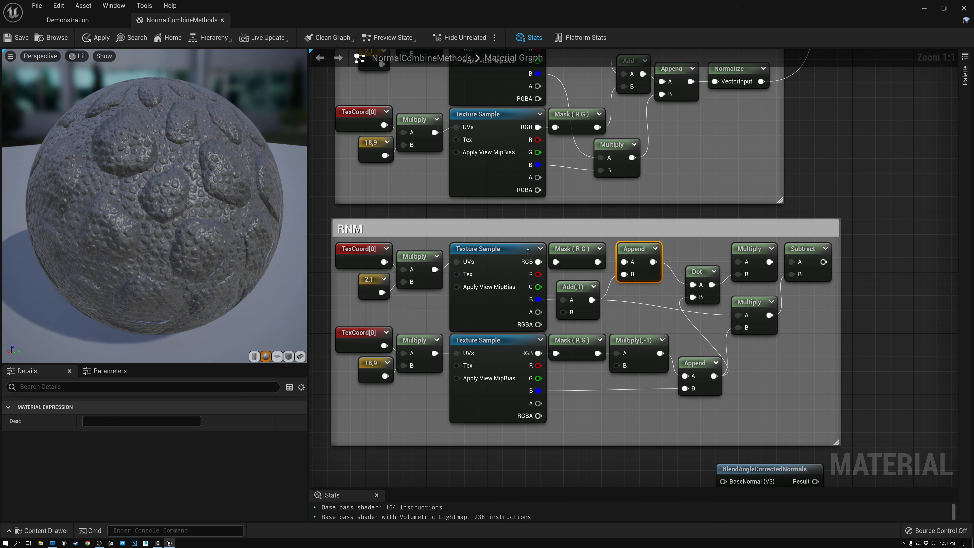
pyautogui.click(509, 250)
pyautogui.click(637, 249)
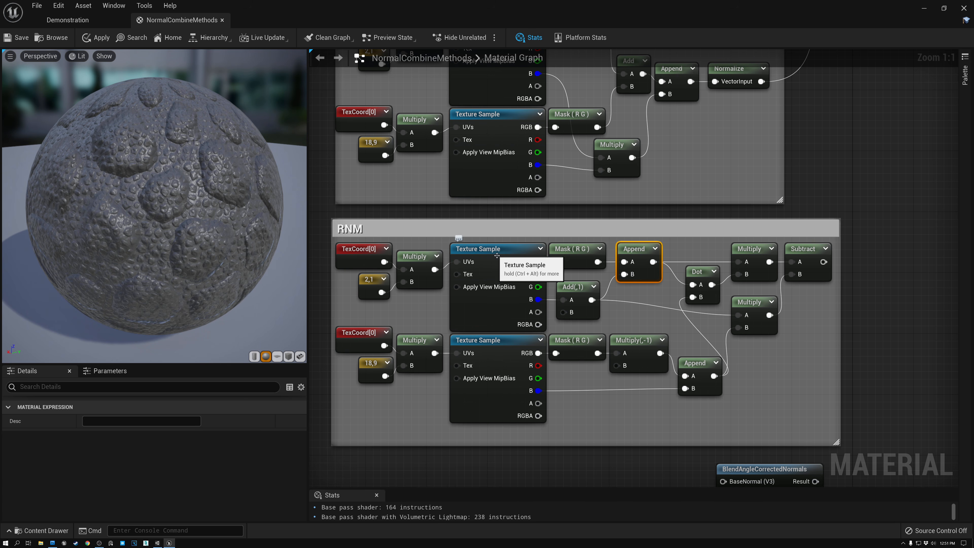
# - Trace RNM's second Texture Sample through Mask (R G) and Multiply(,-1) into its Append node
pyautogui.click(504, 341)
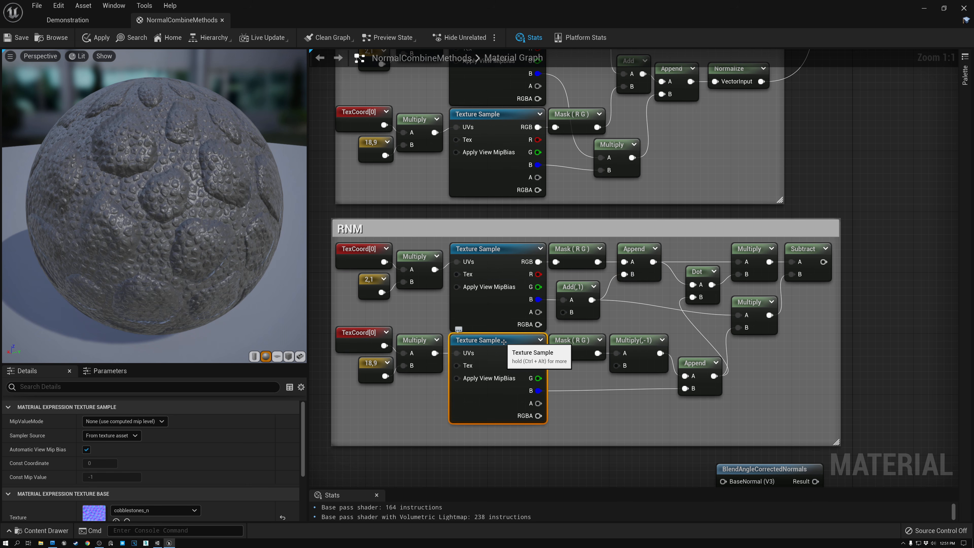
pyautogui.click(564, 341)
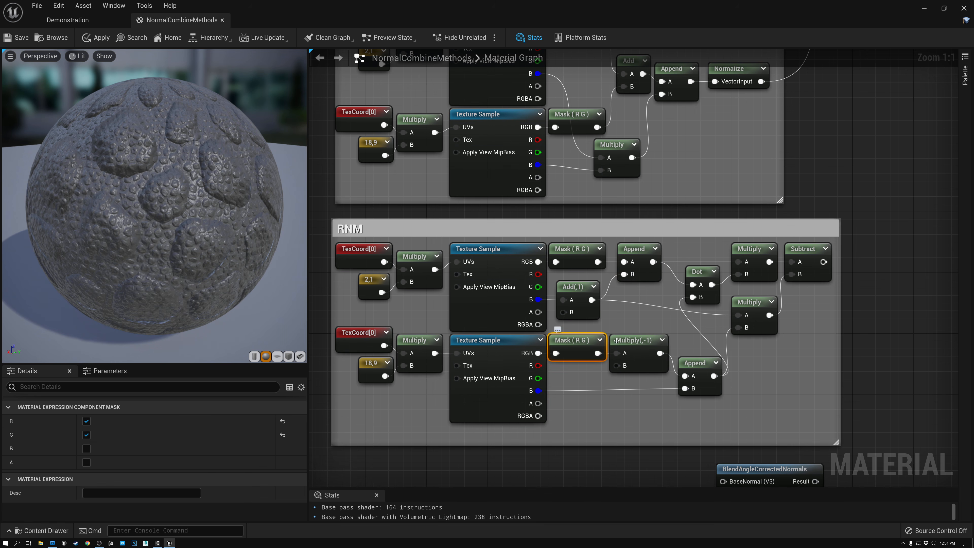
pyautogui.click(618, 340)
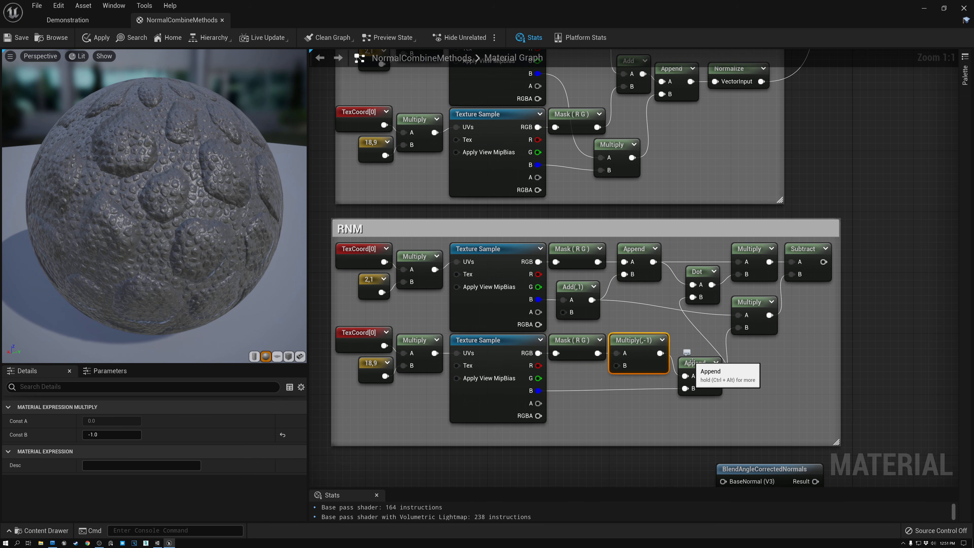
pyautogui.click(692, 362)
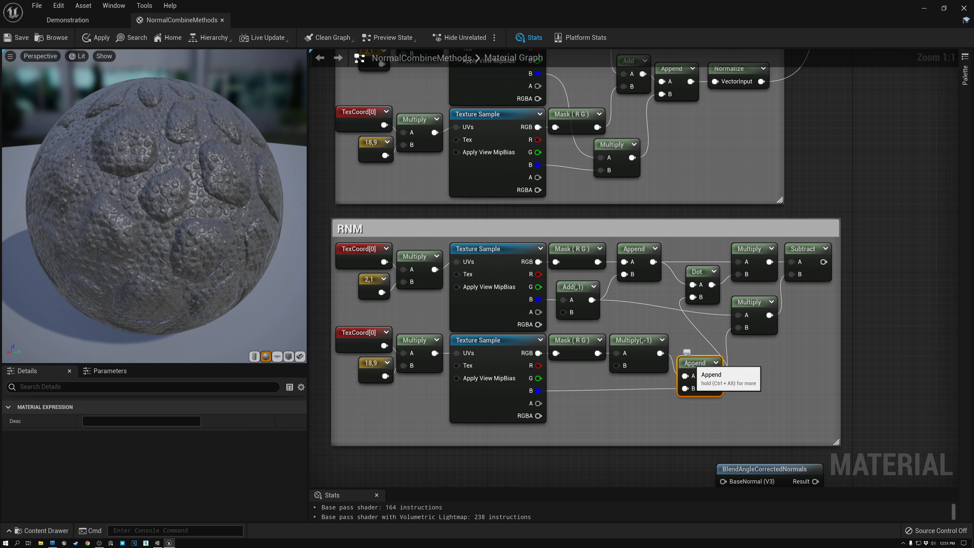
# - Examine how RNM's first Append and Add(,1) branch leads into Dot and the Multiply node after it
pyautogui.click(637, 249)
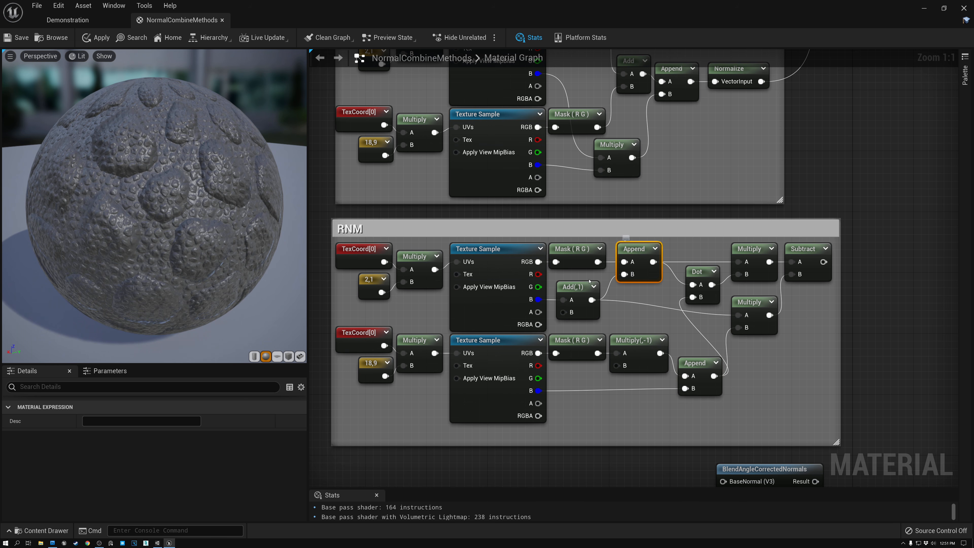
pyautogui.click(570, 287)
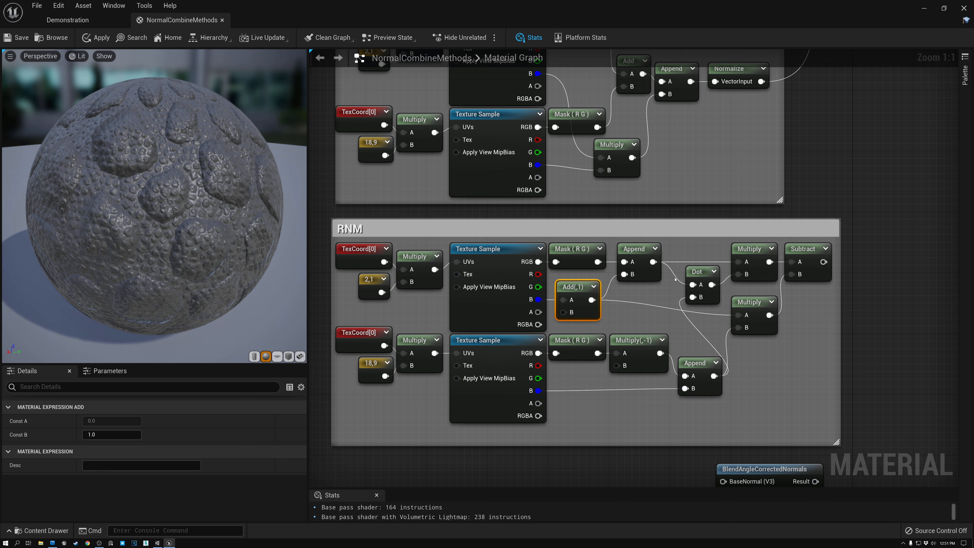
pyautogui.click(690, 271)
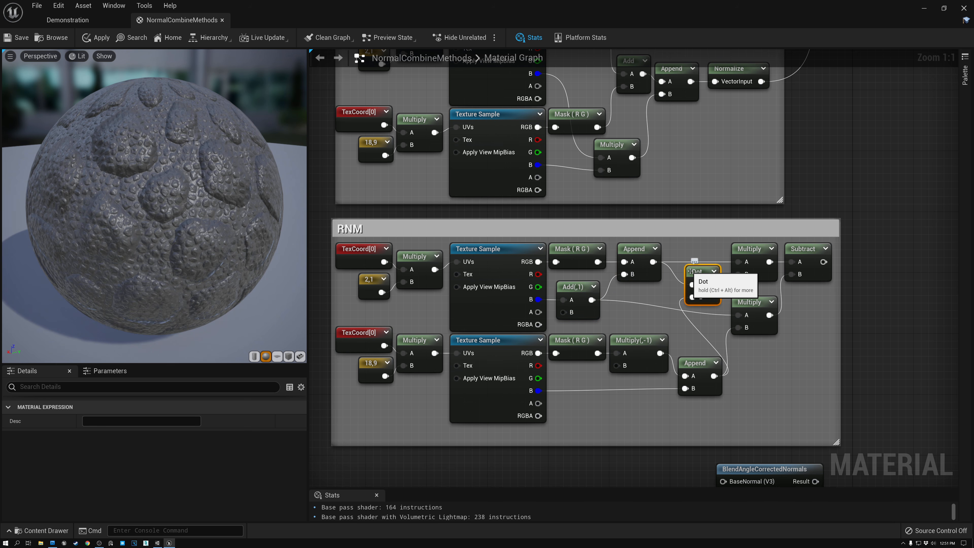
pyautogui.click(748, 249)
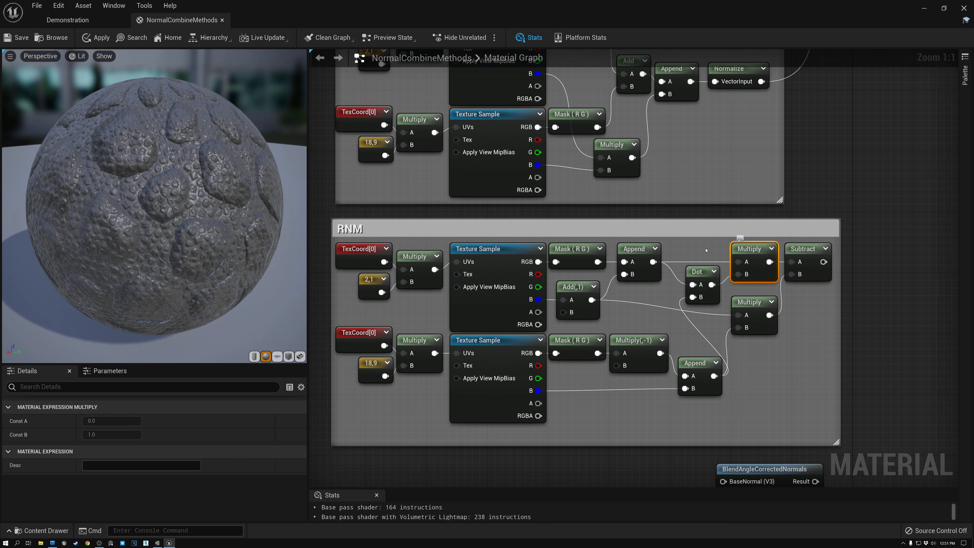
# - Highlight the node groups preparing RNM's two normals, and follow Add(,1) into the Multiply node that feeds Subtract's B input
pyautogui.moveTo(628, 298); pyautogui.dragTo(575, 251)
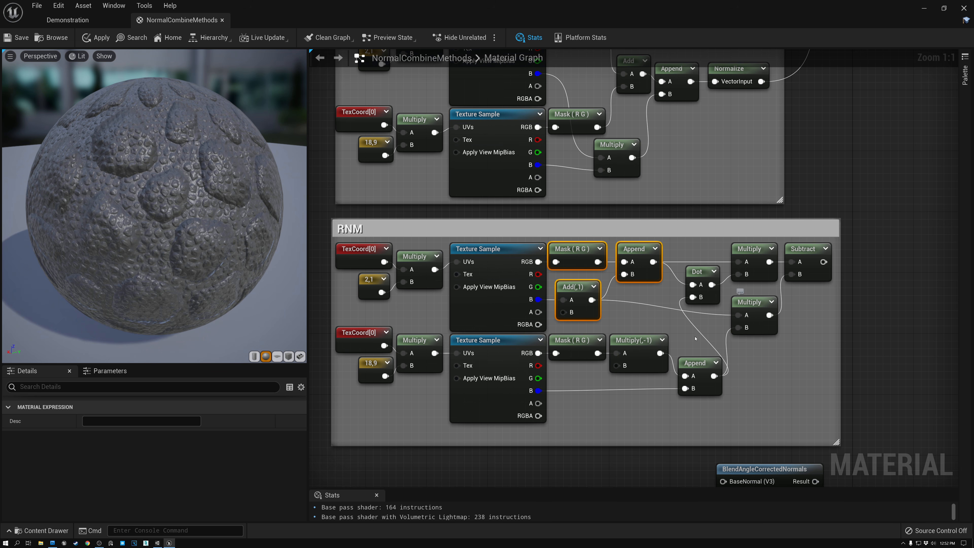
pyautogui.moveTo(641, 327); pyautogui.dragTo(703, 384)
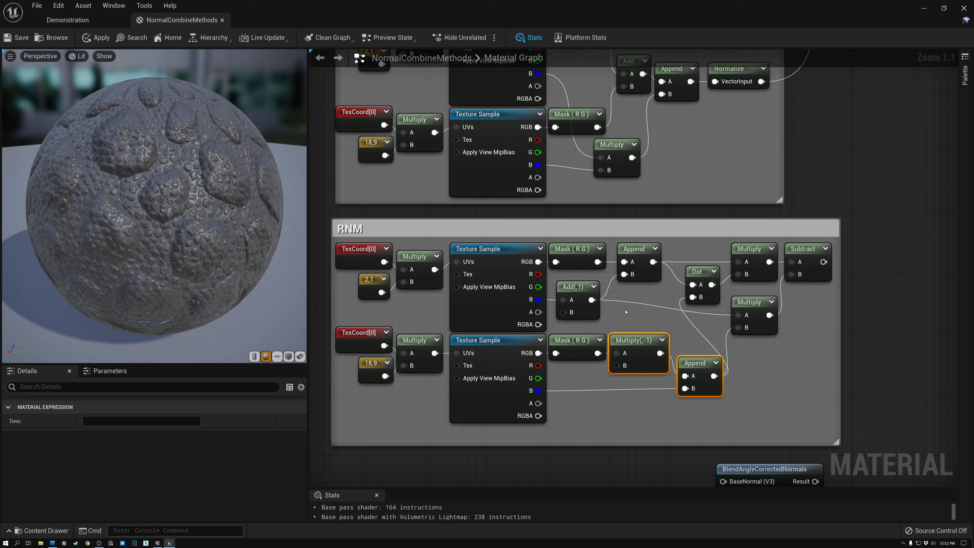
pyautogui.click(570, 287)
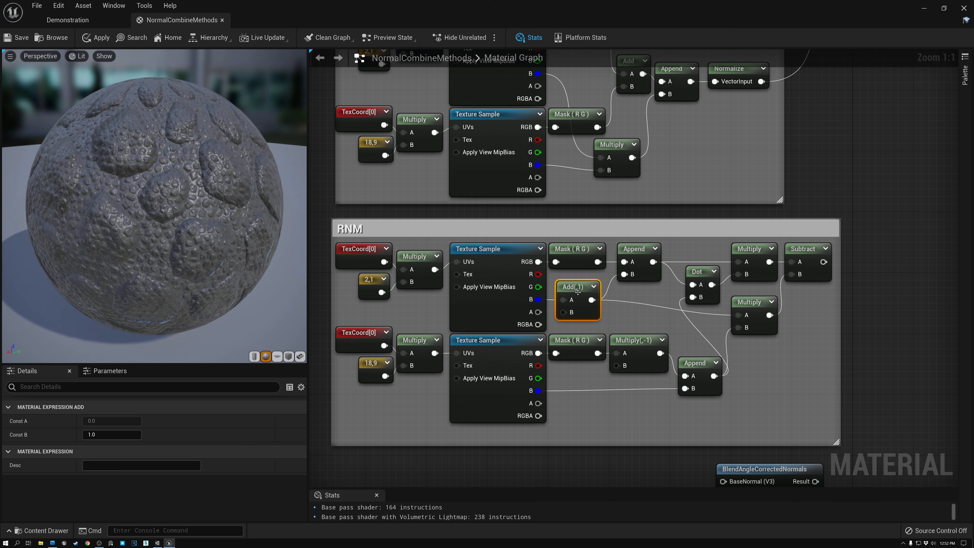
pyautogui.click(752, 302)
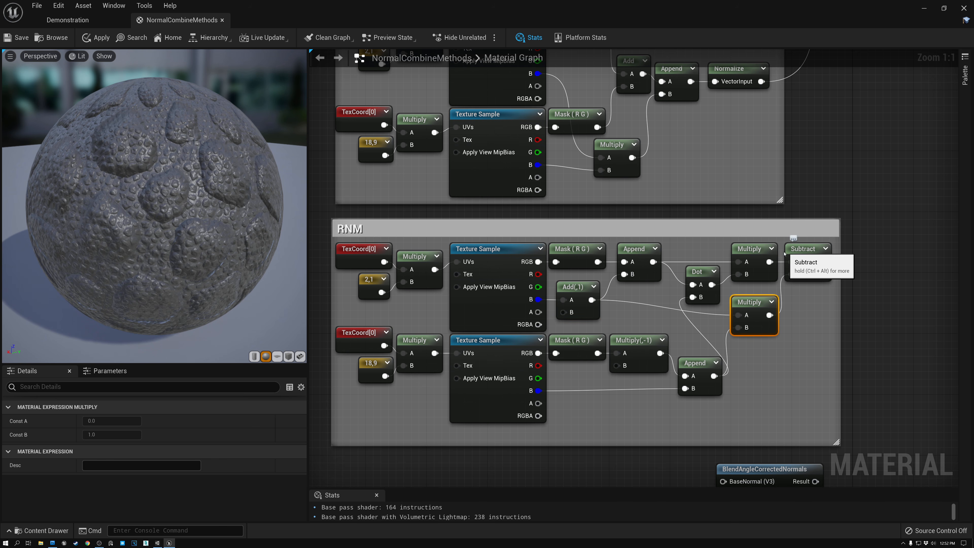
# - Highlight RNM's Dot and first Multiply nodes, followed by the second Multiply and the Subtract node they feed
pyautogui.moveTo(671, 244); pyautogui.dragTo(743, 269)
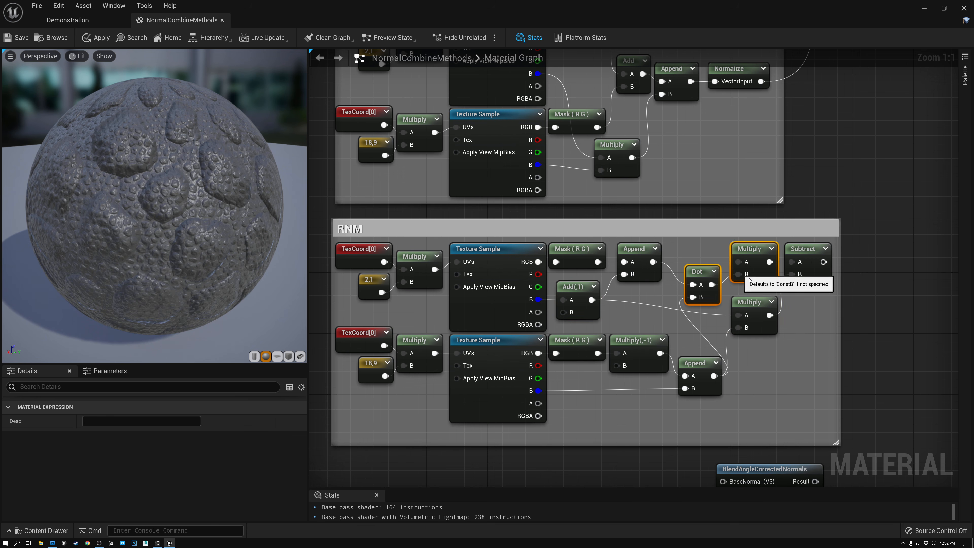
pyautogui.moveTo(800, 357); pyautogui.dragTo(741, 305)
pyautogui.click(799, 248)
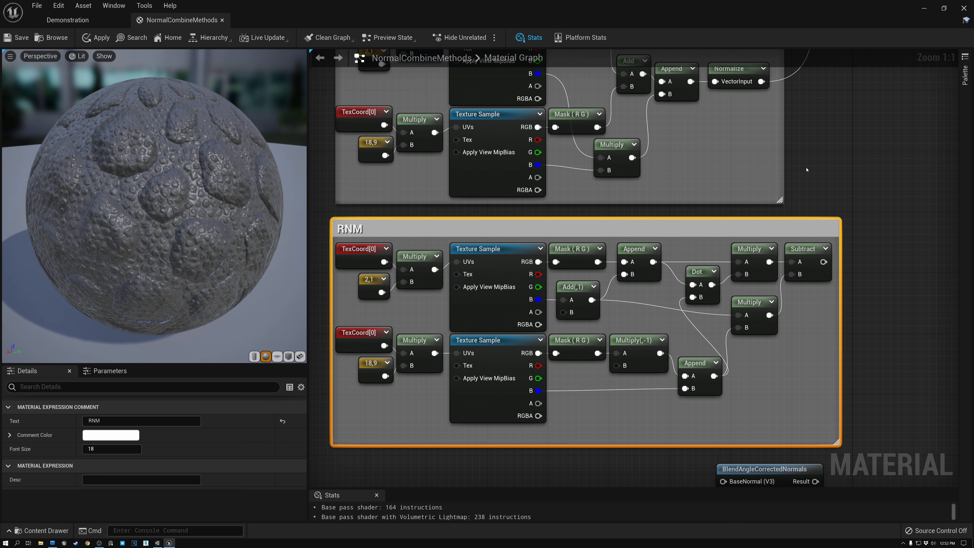
# - Connect RNM's Subtract output to the material's Normal input
pyautogui.moveTo(847, 146); pyautogui.dragTo(531, 286, button='right')
pyautogui.scroll(-2, 522, 254)
pyautogui.moveTo(513, 405); pyautogui.dragTo(540, 91)
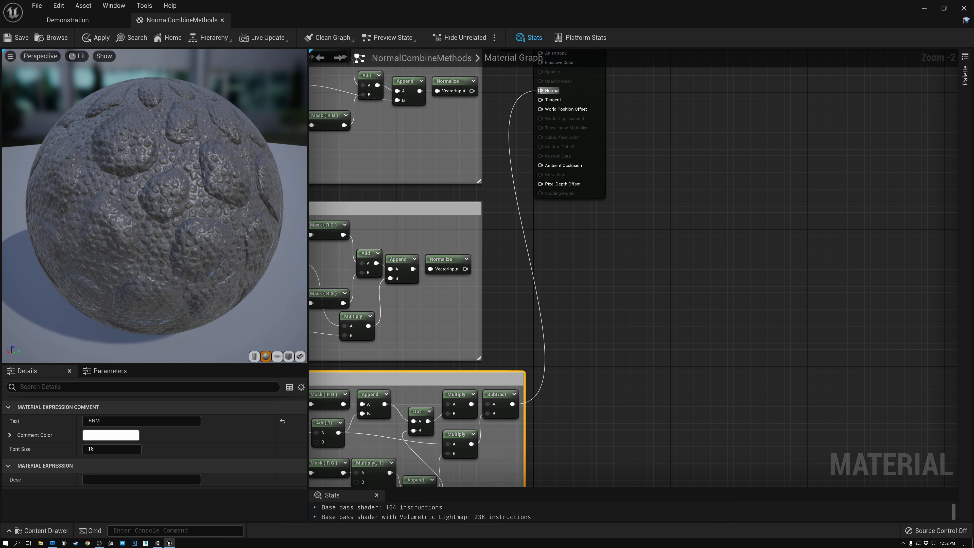
# - Compare Whiteout with RNM by alternating the Normal input between Whiteout's Normalize output and RNM's Subtract output, ending on RNM
pyautogui.moveTo(465, 269); pyautogui.dragTo(540, 91)
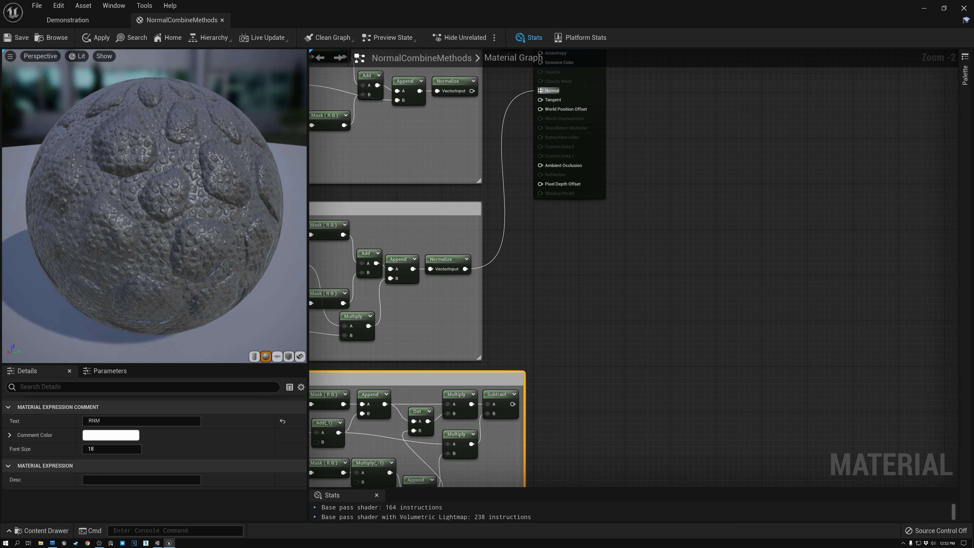
pyautogui.moveTo(512, 404); pyautogui.dragTo(541, 90)
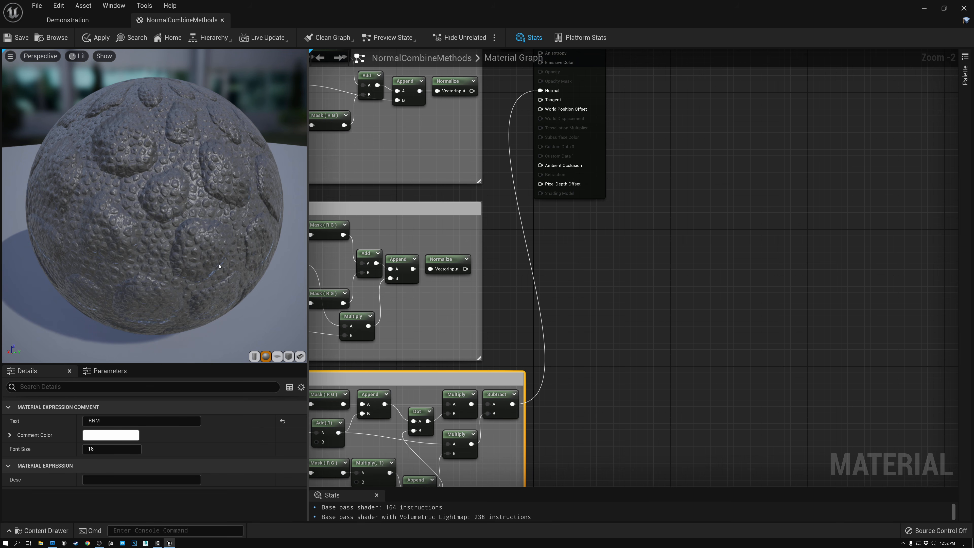
pyautogui.moveTo(510, 269); pyautogui.dragTo(728, 183, button='right')
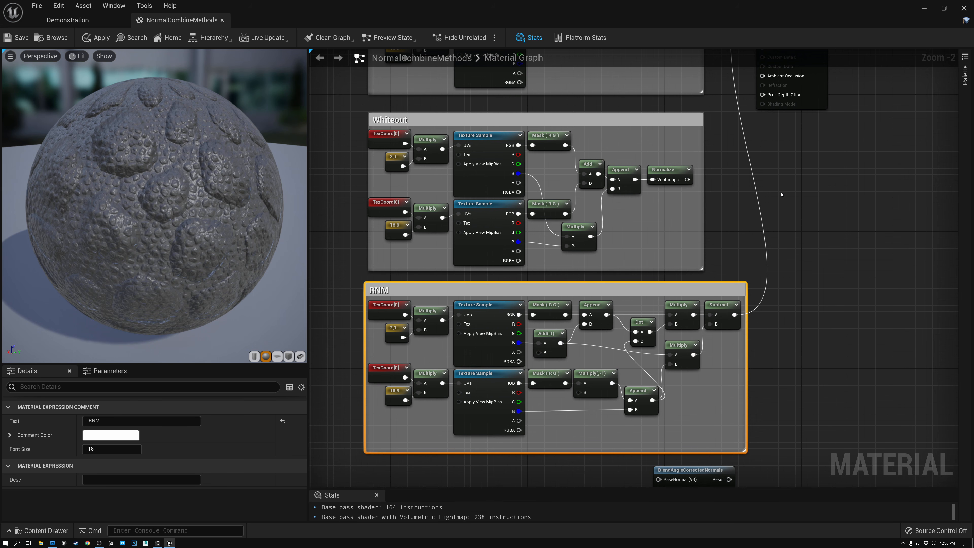
pyautogui.moveTo(791, 158); pyautogui.dragTo(746, 322, button='right')
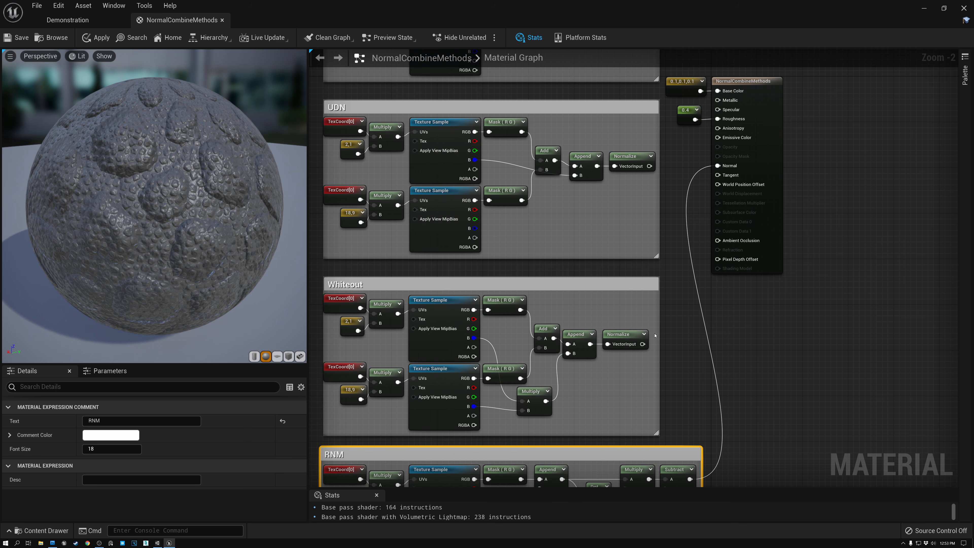
pyautogui.moveTo(643, 344); pyautogui.dragTo(718, 165)
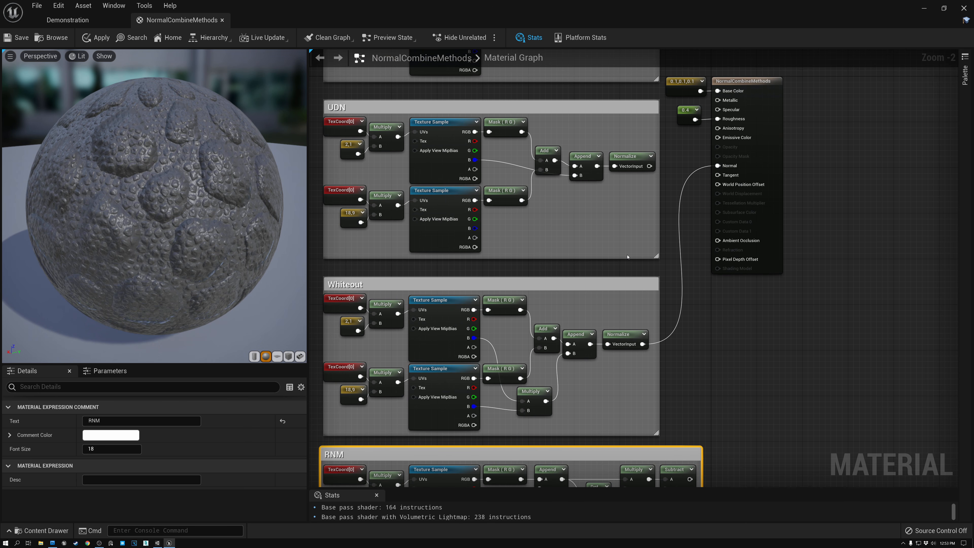
pyautogui.moveTo(744, 395); pyautogui.dragTo(698, 304, button='right')
pyautogui.moveTo(651, 416); pyautogui.dragTo(679, 102)
pyautogui.moveTo(707, 278); pyautogui.dragTo(839, 160, button='right')
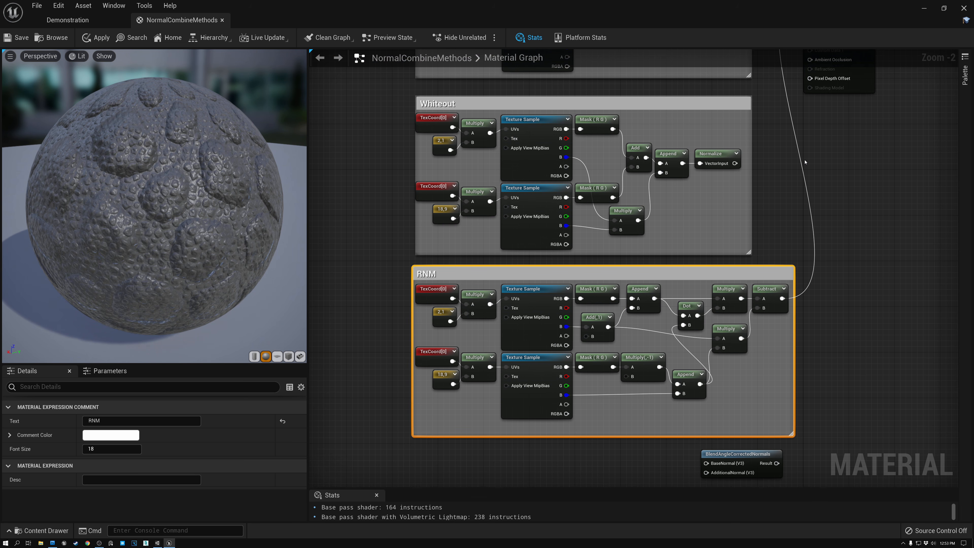
# - Switch to Unity's Shader Graph and highlight the two Sample Texture 2D nodes in the RNM group
pyautogui.hotkey('alt', 'Tab')
pyautogui.moveTo(694, 163); pyautogui.dragTo(772, 160, button='middle')
pyautogui.scroll(1, 745, 211)
pyautogui.moveTo(745, 221); pyautogui.dragTo(774, 250, button='middle')
pyautogui.scroll(1, 770, 256)
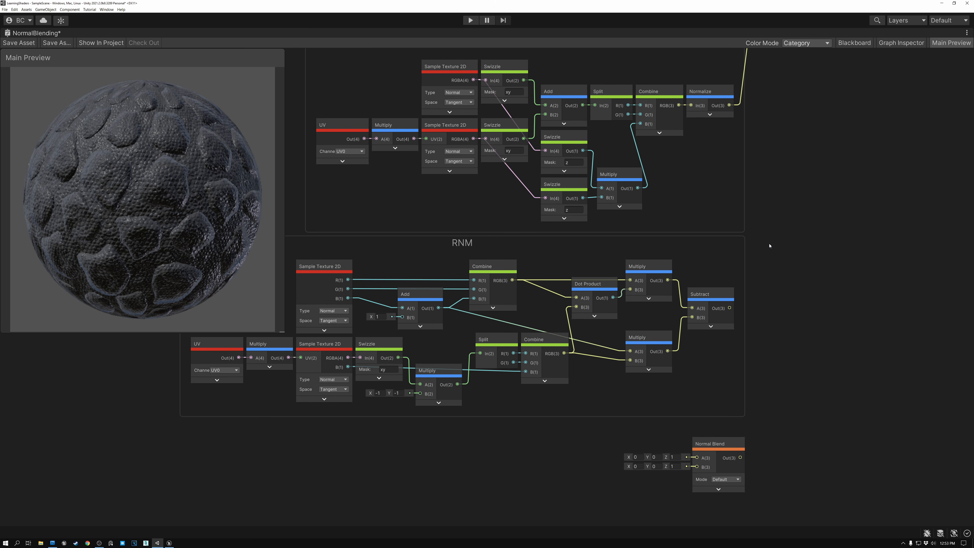
pyautogui.scroll(1, 784, 258)
pyautogui.moveTo(817, 213); pyautogui.dragTo(888, 242, button='middle')
pyautogui.click(388, 273)
pyautogui.click(385, 360)
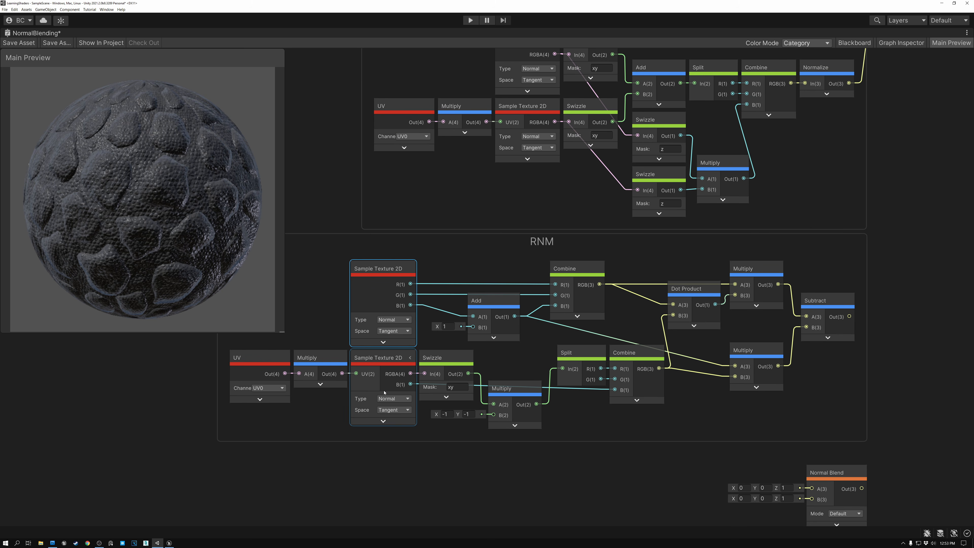
# - Trace RNM's first normal through Add and Combine, and the second normal through Swizzle into its own Combine node
pyautogui.click(486, 305)
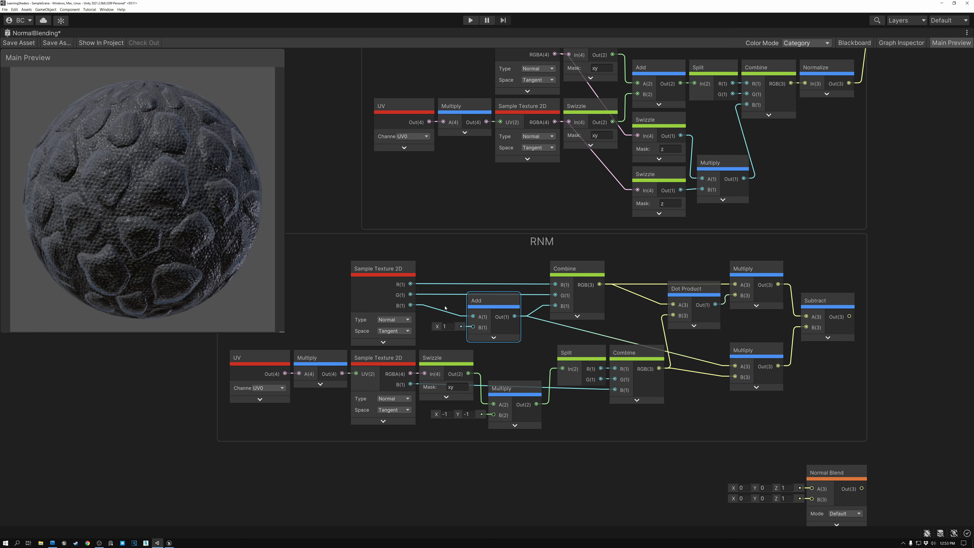
pyautogui.click(581, 273)
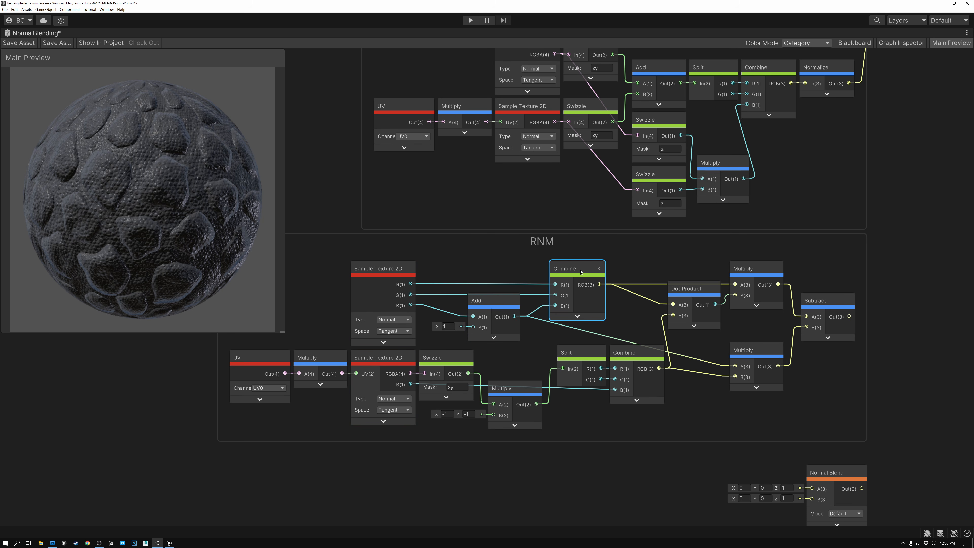
pyautogui.click(438, 358)
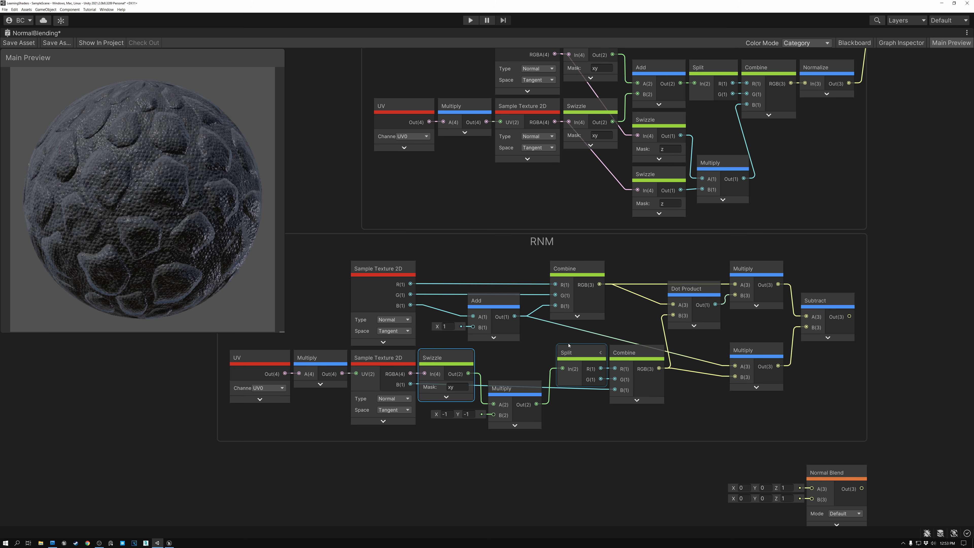
pyautogui.click(631, 356)
# - Follow RNM's Dot Product into the first Multiply node, and the Add node into the second Multiply that feeds Subtract
pyautogui.click(685, 290)
pyautogui.click(749, 270)
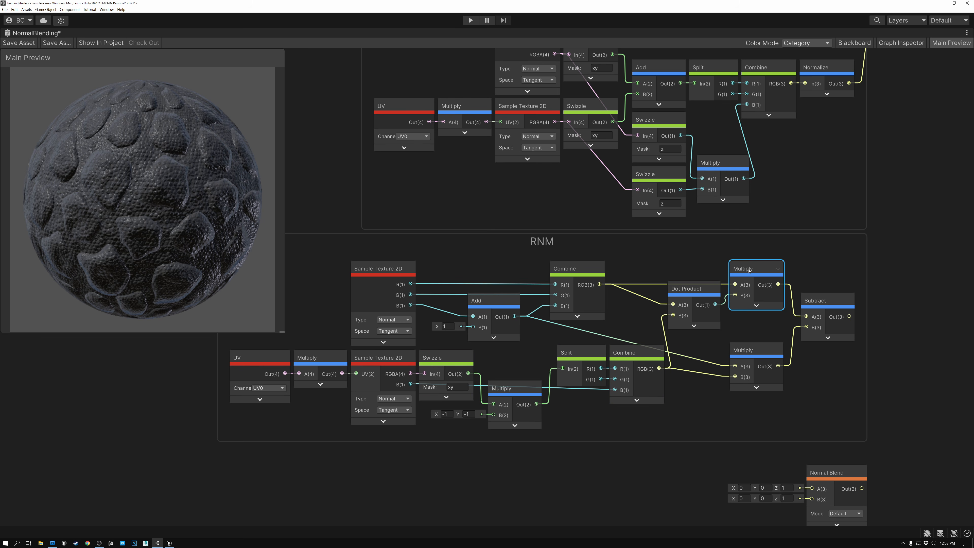
pyautogui.click(755, 351)
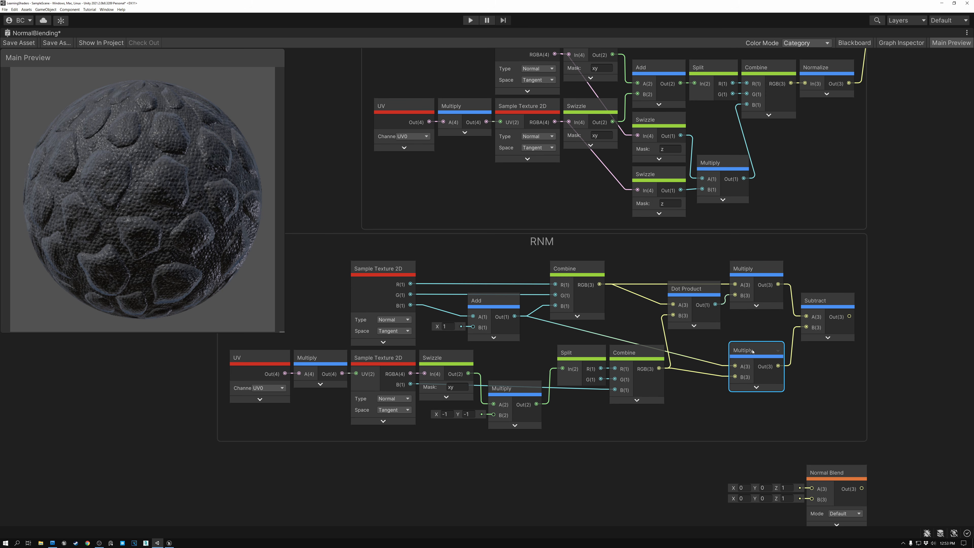
pyautogui.click(481, 303)
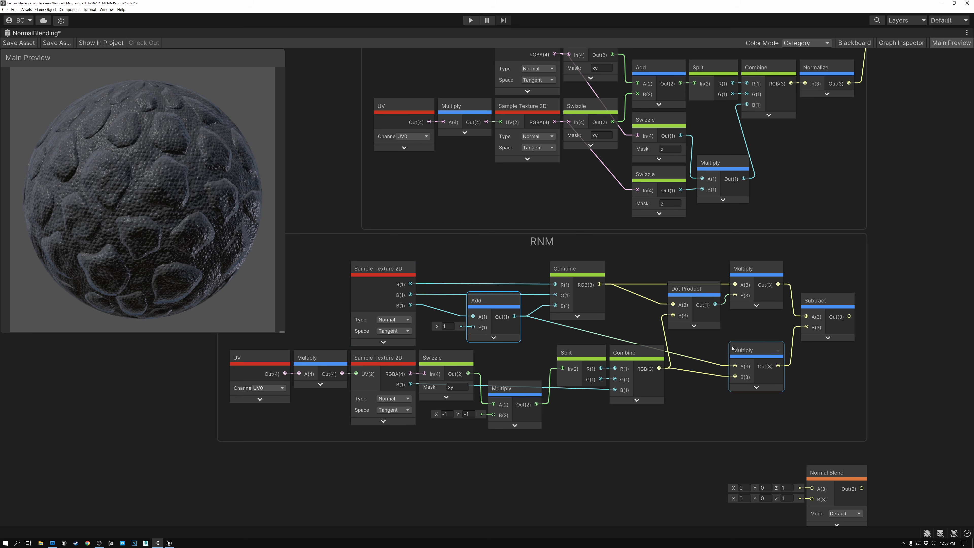
pyautogui.click(751, 268)
pyautogui.click(752, 350)
# - Connect RNM's Subtract output to the Fragment block's Normal (Tangent Space) input
pyautogui.rightClick(906, 181)
pyautogui.click(897, 159)
pyautogui.moveTo(897, 159); pyautogui.dragTo(724, 306, button='middle')
pyautogui.scroll(-4, 723, 306)
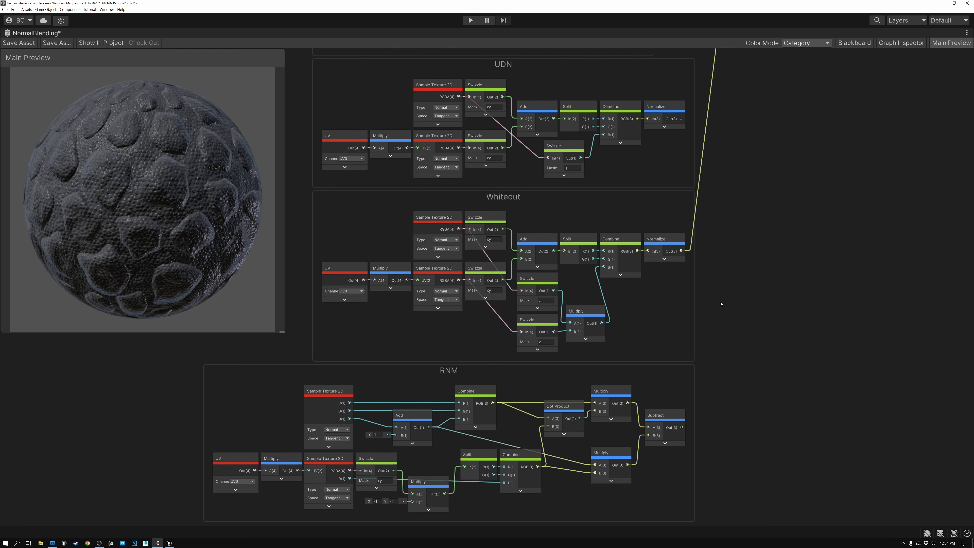
pyautogui.moveTo(752, 225); pyautogui.dragTo(640, 311, button='middle')
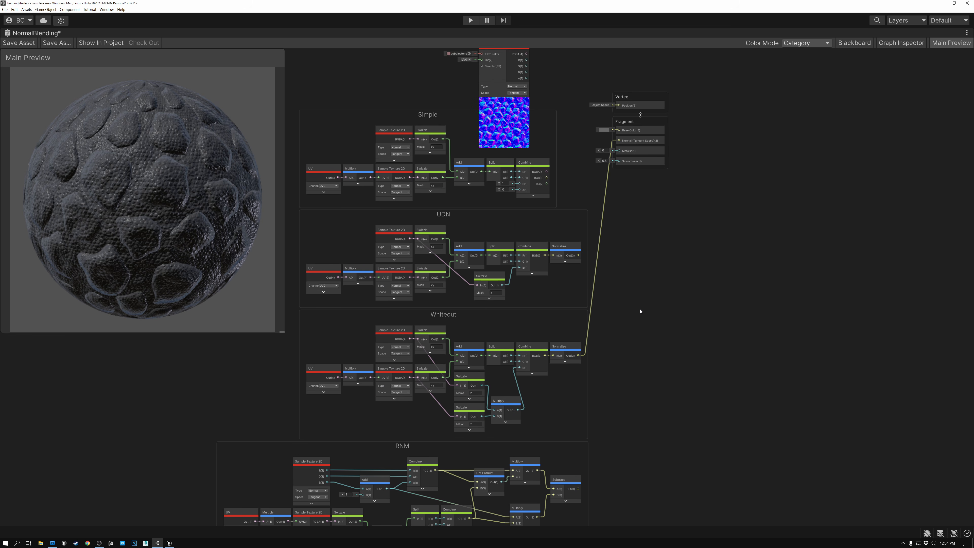
pyautogui.moveTo(578, 488); pyautogui.dragTo(620, 139)
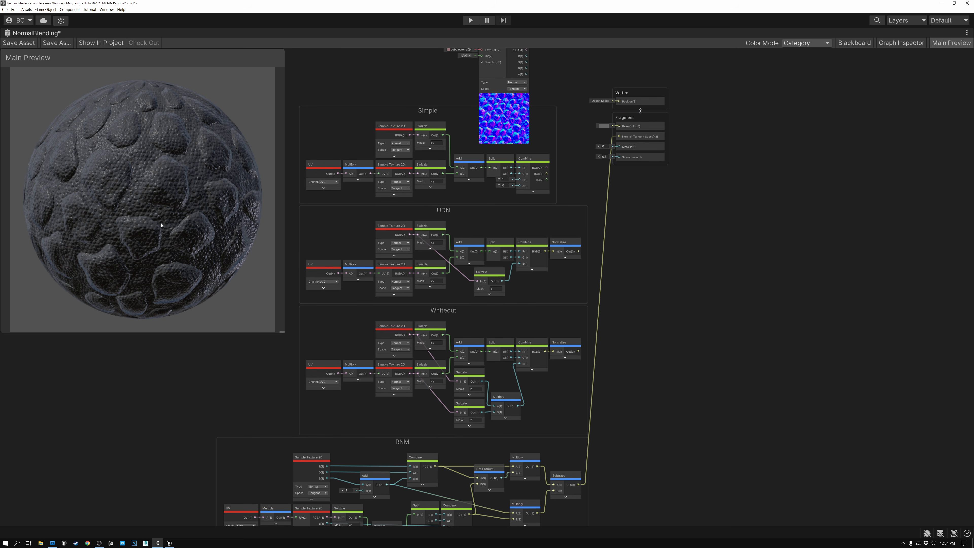
# - Move the Normal Blend node from below the RNM group up beside the UDN and Whiteout groups
pyautogui.moveTo(635, 360); pyautogui.dragTo(660, 283, button='middle')
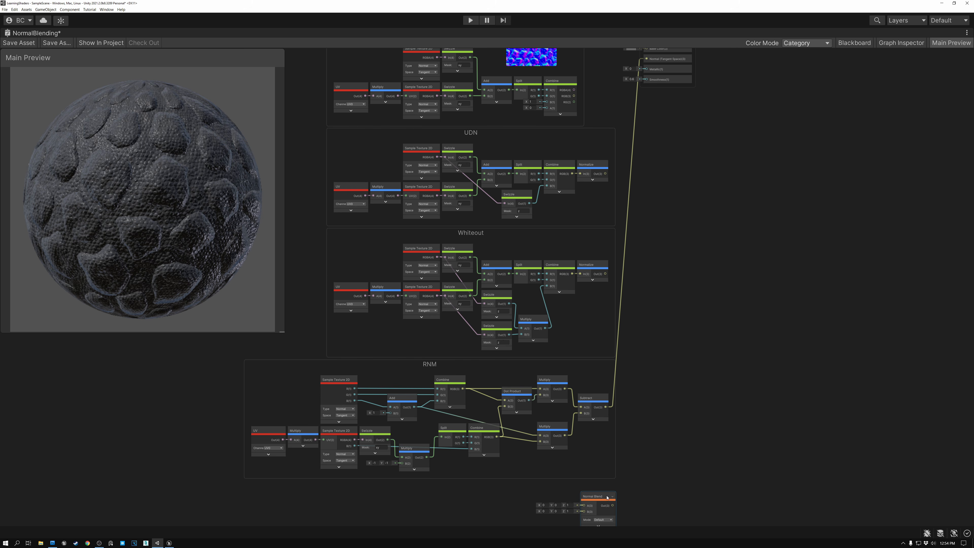
pyautogui.moveTo(594, 497); pyautogui.dragTo(666, 209)
# - Switch the Normal Blend node's mode to Reoriented and return it to Default
pyautogui.scroll(3, 665, 209)
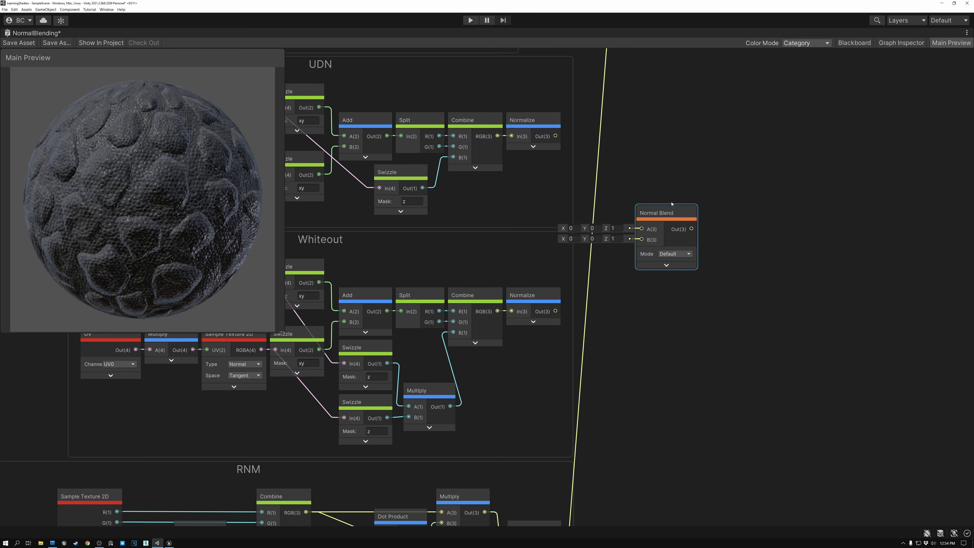
pyautogui.scroll(5, 665, 209)
pyautogui.scroll(3, 665, 209)
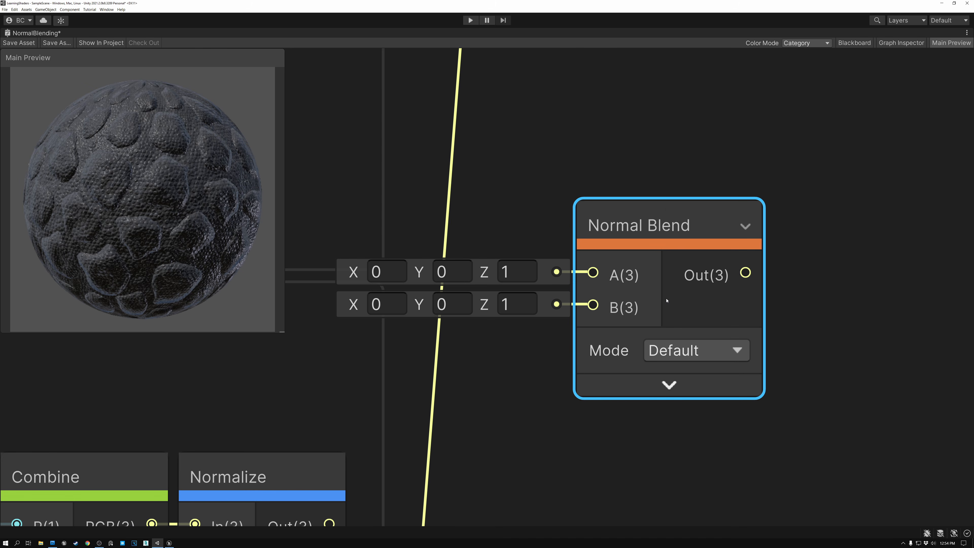
pyautogui.click(692, 354)
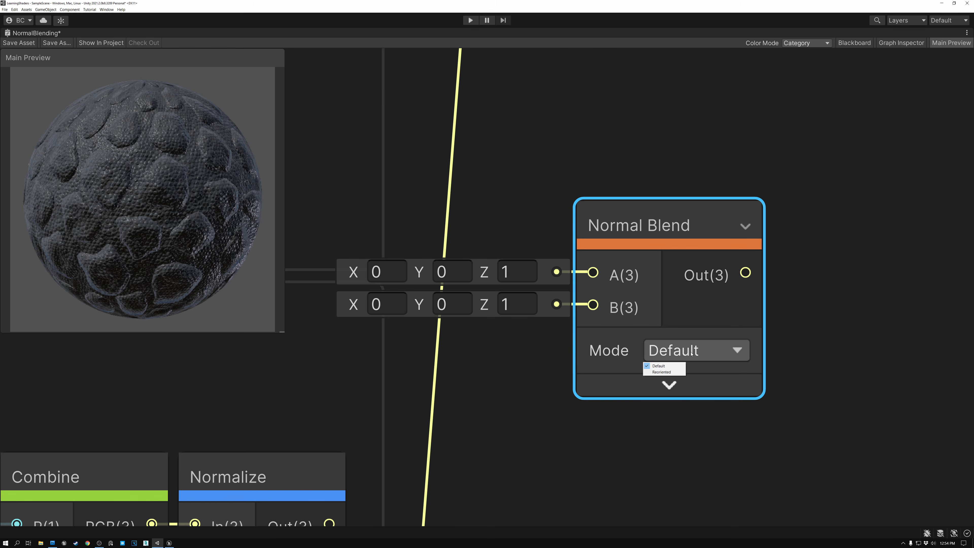
pyautogui.click(659, 371)
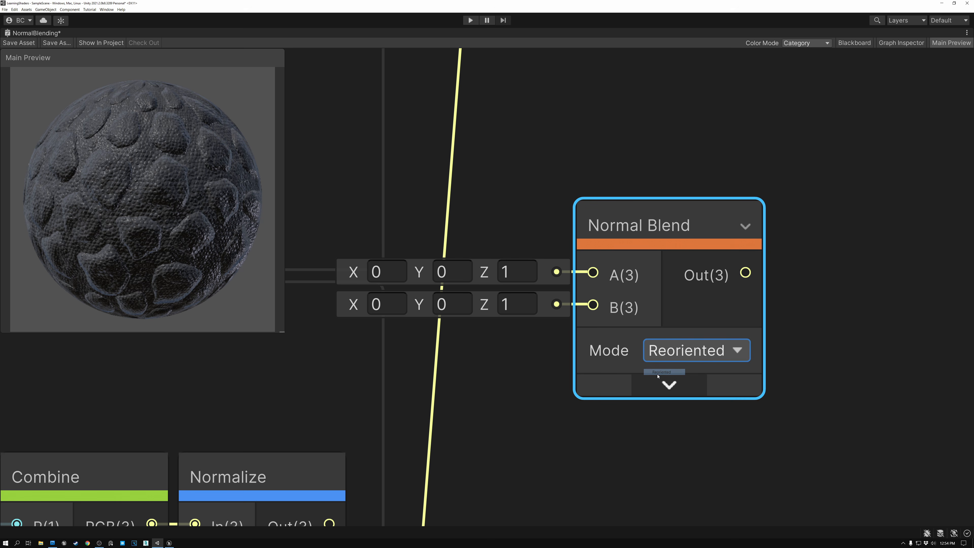
pyautogui.click(669, 360)
pyautogui.click(665, 365)
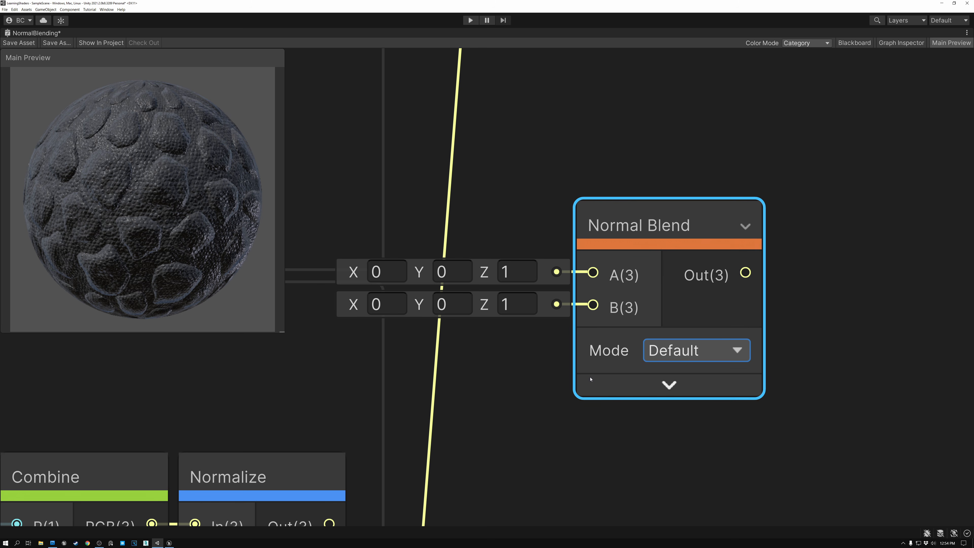
# - Place the Normal Blend node beside the Whiteout group and highlight that group as the Default mode's equivalent
pyautogui.scroll(-3, 518, 396)
pyautogui.click(498, 395)
pyautogui.scroll(-3, 624, 370)
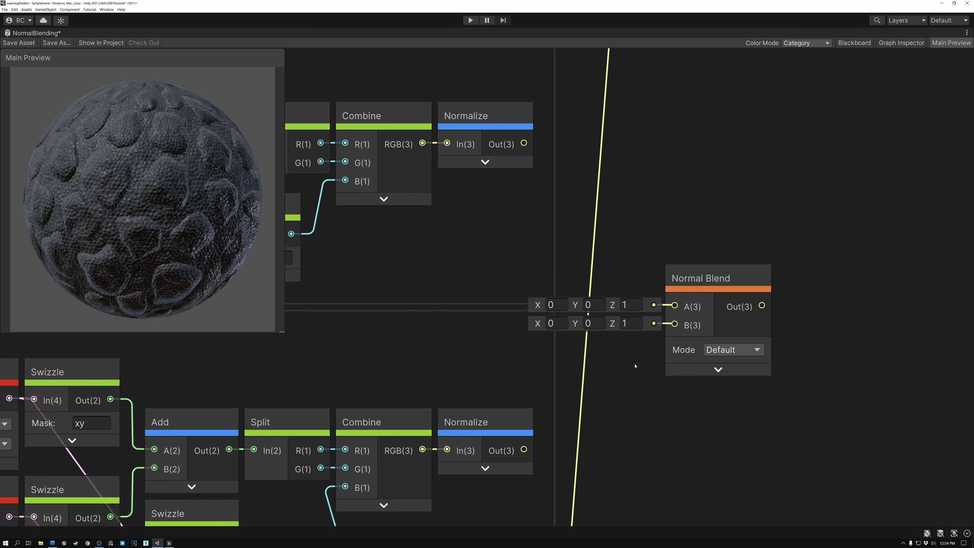
pyautogui.moveTo(360, 327); pyautogui.dragTo(447, 304, button='middle')
pyautogui.click(447, 304)
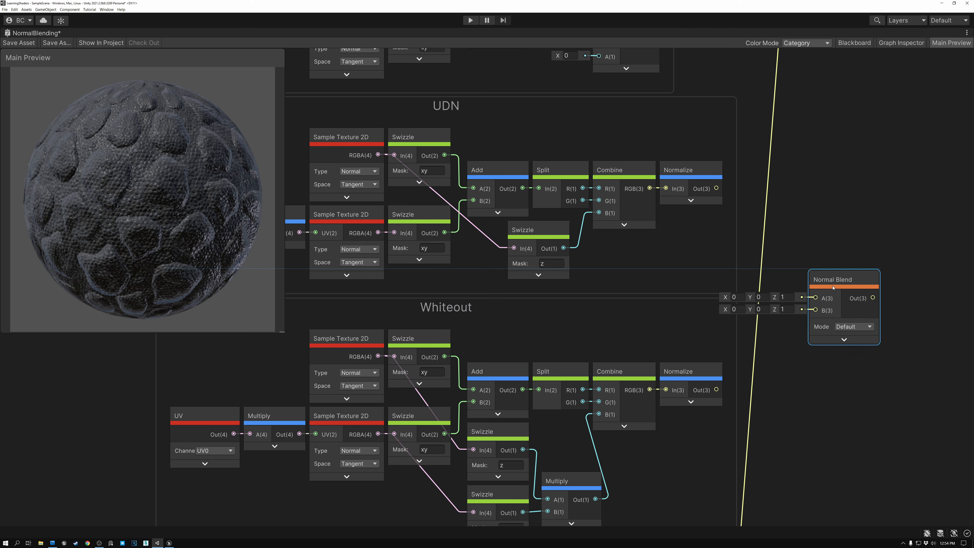
pyautogui.moveTo(844, 277); pyautogui.dragTo(839, 339)
pyautogui.click(431, 308)
pyautogui.click(828, 338)
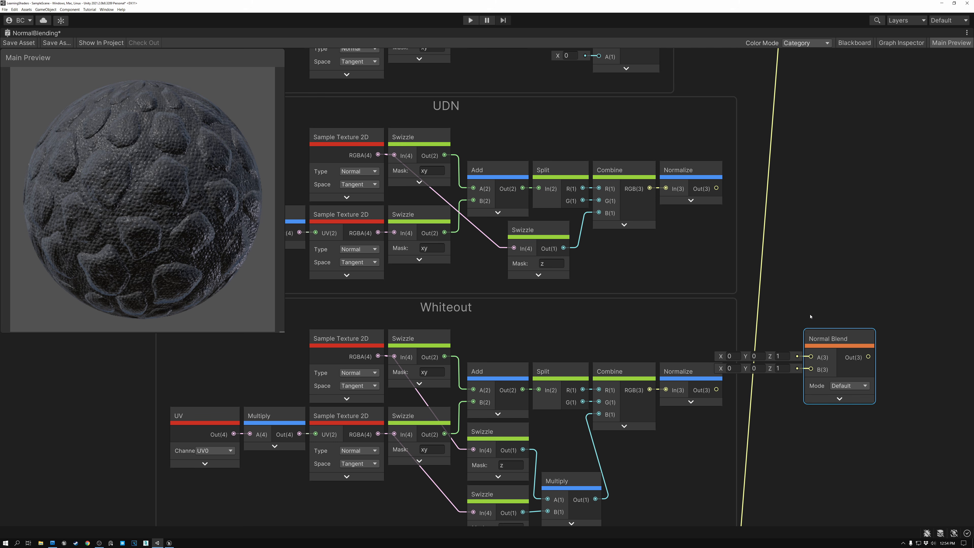
# - Set the Normal Blend node's mode to Reoriented and highlight the matching RNM group
pyautogui.moveTo(797, 308); pyautogui.dragTo(805, 190, button='middle')
pyautogui.click(858, 268)
pyautogui.click(854, 283)
pyautogui.scroll(-2, 805, 340)
pyautogui.moveTo(811, 359); pyautogui.dragTo(797, 197, button='middle')
pyautogui.click(465, 268)
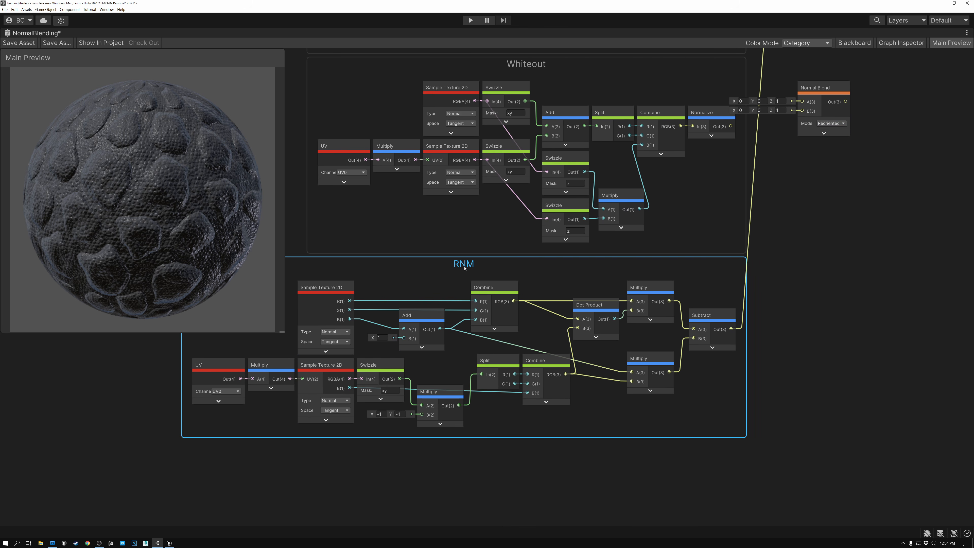
# - Move the Normal Blend node clear of the Subtract connection wire, and highlight the Whiteout and RNM groups for comparison
pyautogui.moveTo(792, 168); pyautogui.dragTo(767, 327, button='middle')
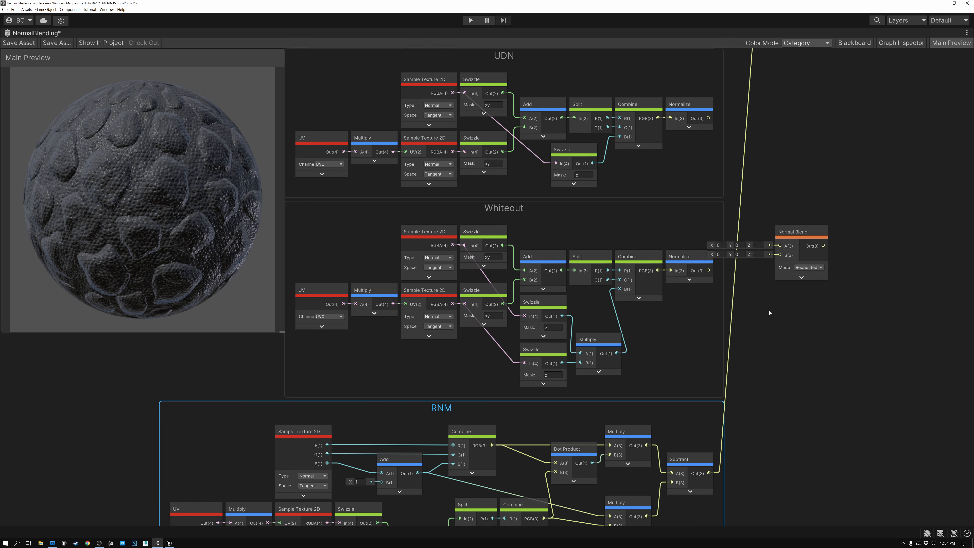
pyautogui.click(792, 249)
pyautogui.moveTo(792, 248); pyautogui.dragTo(821, 223)
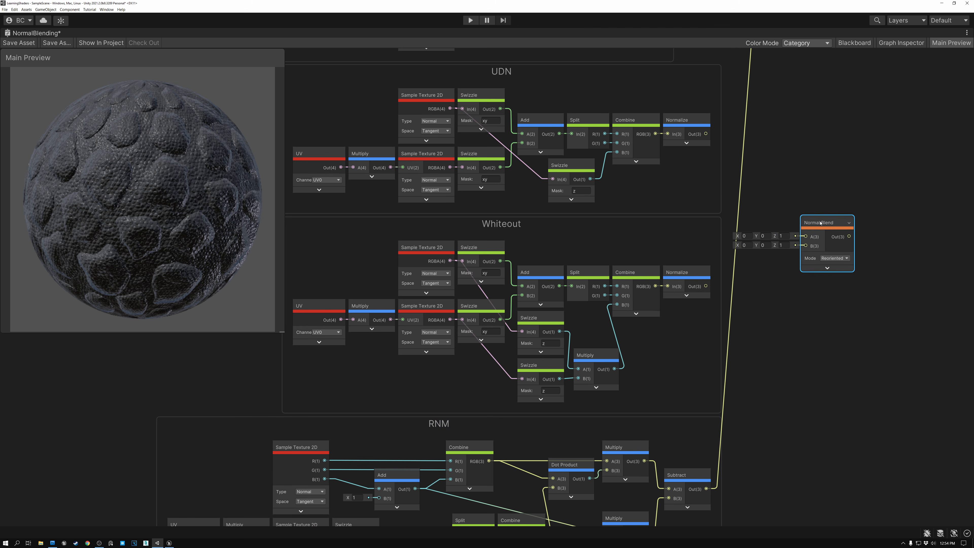
pyautogui.click(518, 224)
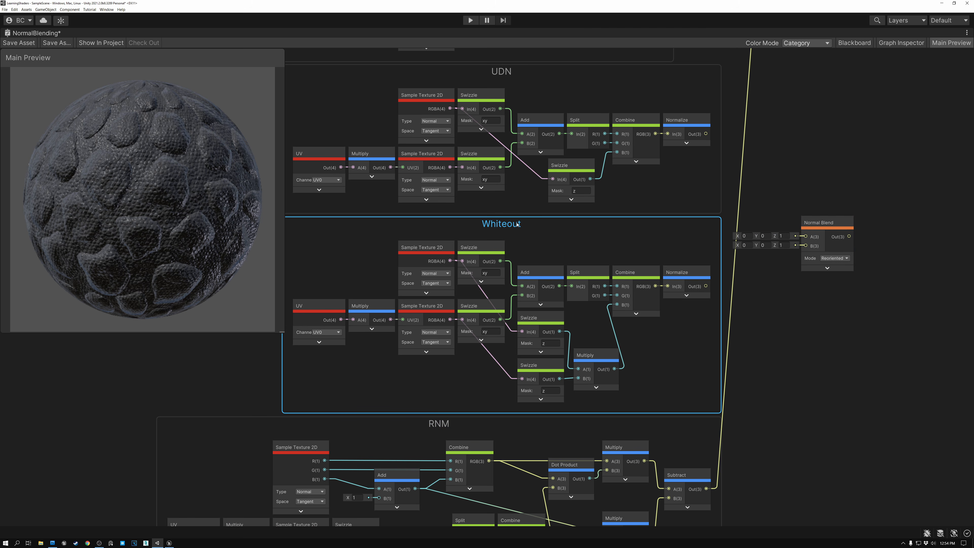
pyautogui.click(437, 424)
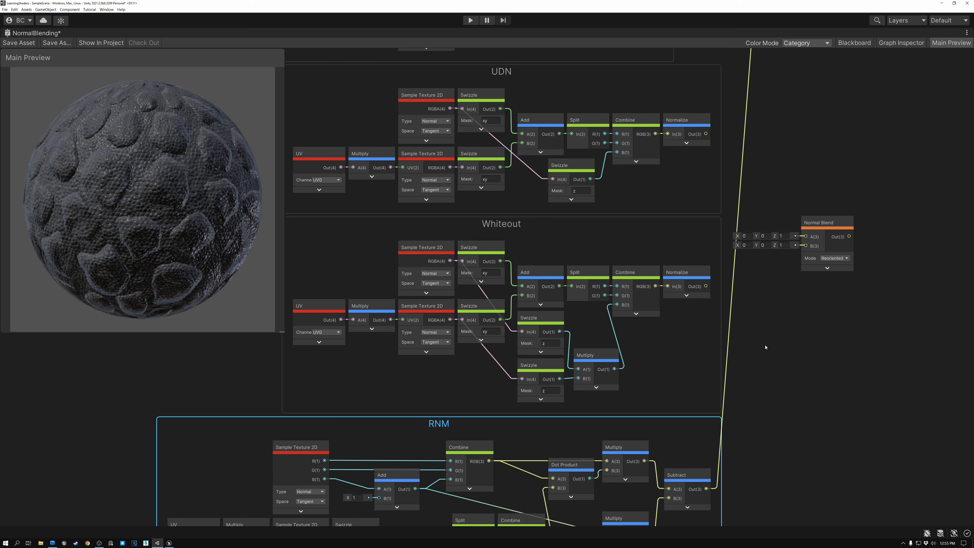
# - Switch to Unreal Engine and move the BlendAngleCorrectedNormals node from below the RNM group to the free space beside the Whiteout group
pyautogui.hotkey('alt', 'Tab')
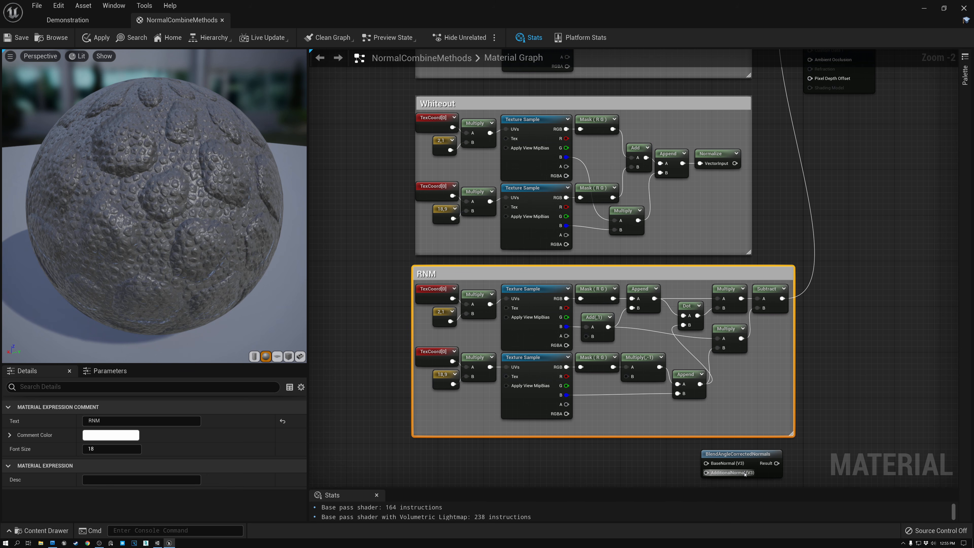
pyautogui.moveTo(723, 454); pyautogui.dragTo(806, 208)
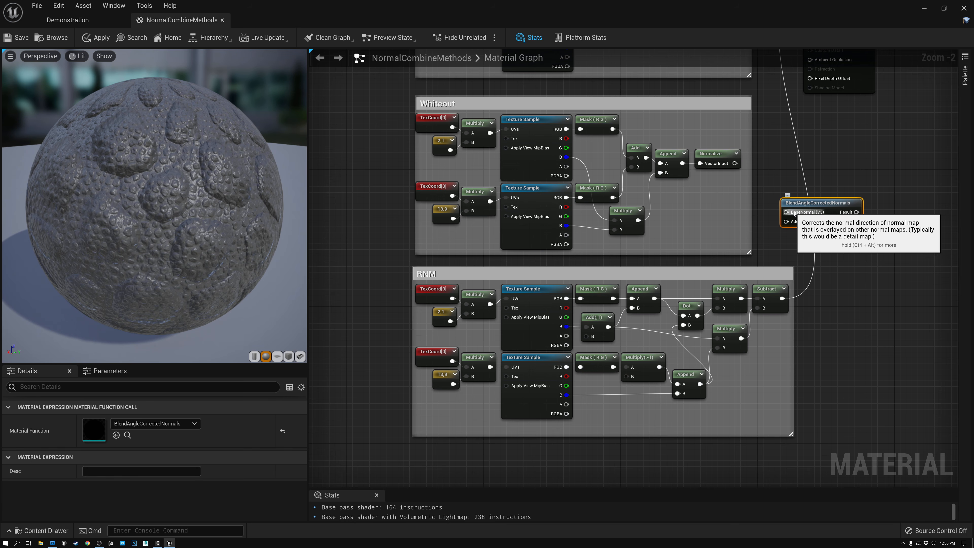
pyautogui.scroll(2, 793, 216)
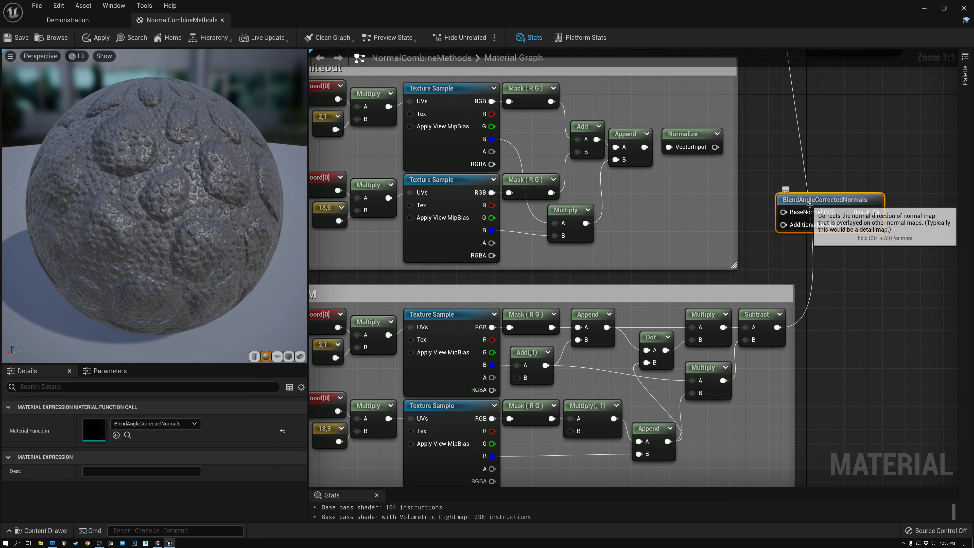
pyautogui.moveTo(808, 205); pyautogui.dragTo(800, 196)
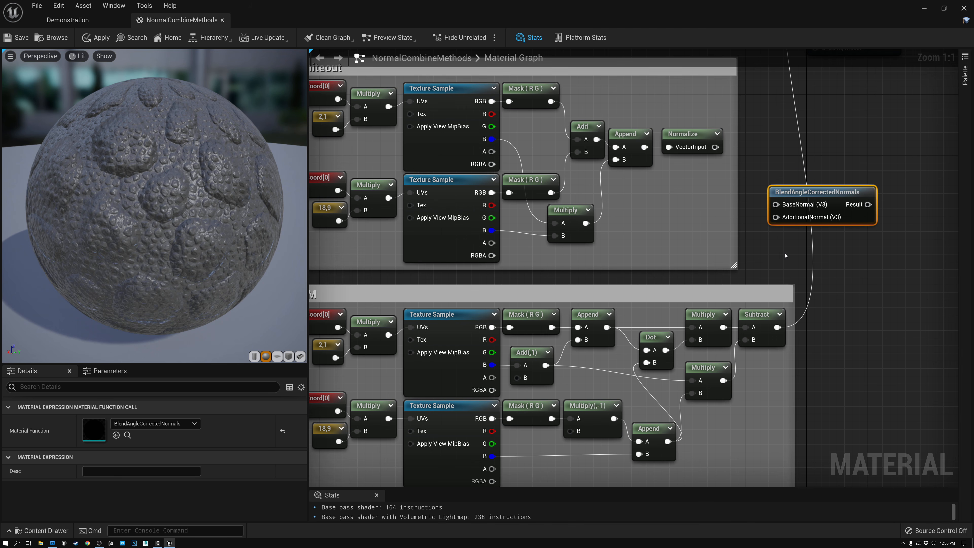
# - Place the BlendAngleCorrectedNormals node just above the RNM group's output wire and highlight the RNM group as its equivalent
pyautogui.moveTo(779, 264); pyautogui.dragTo(848, 192, button='right')
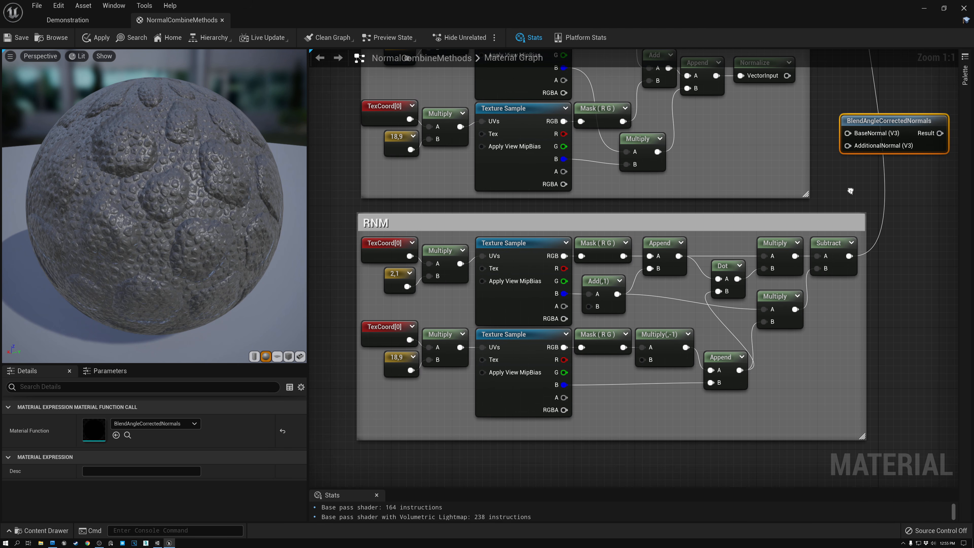
pyautogui.click(401, 222)
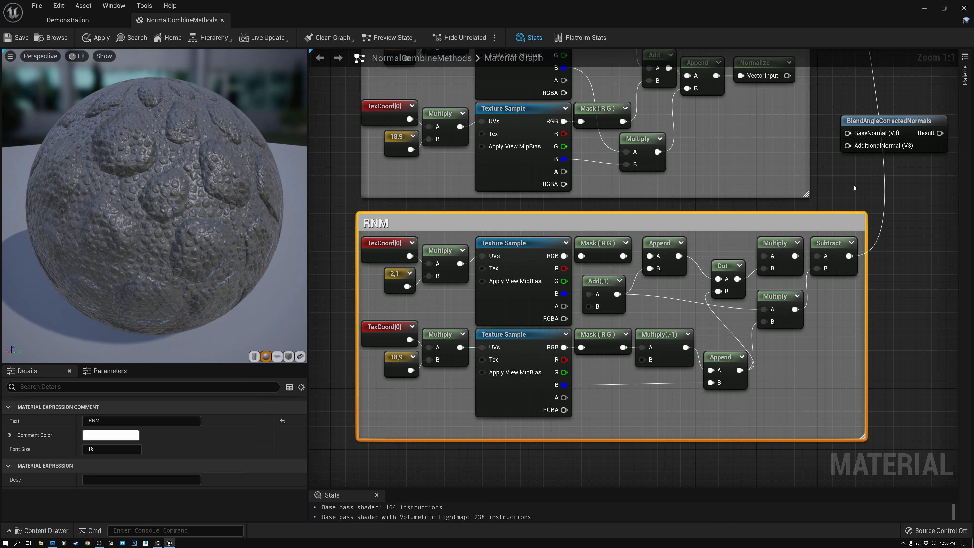
pyautogui.moveTo(867, 121); pyautogui.dragTo(859, 158)
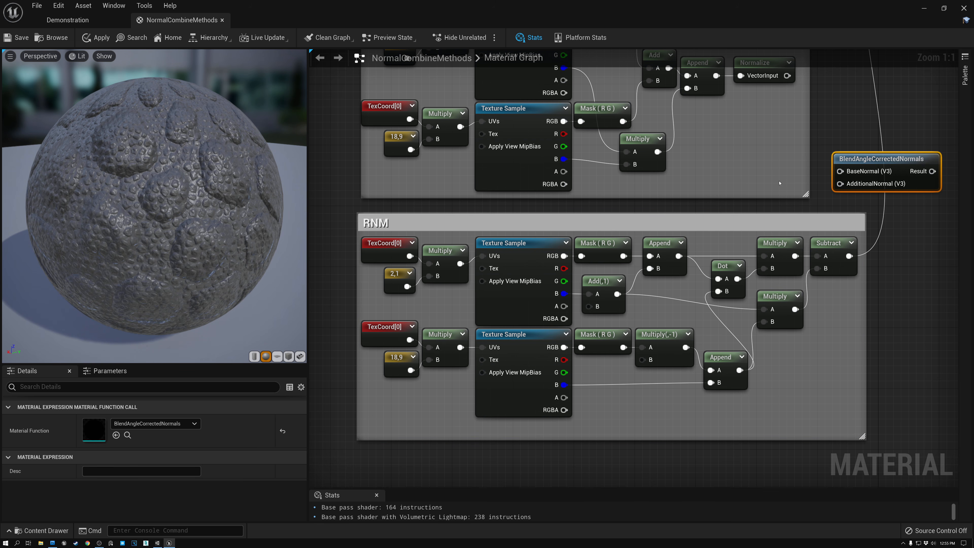
pyautogui.click(525, 226)
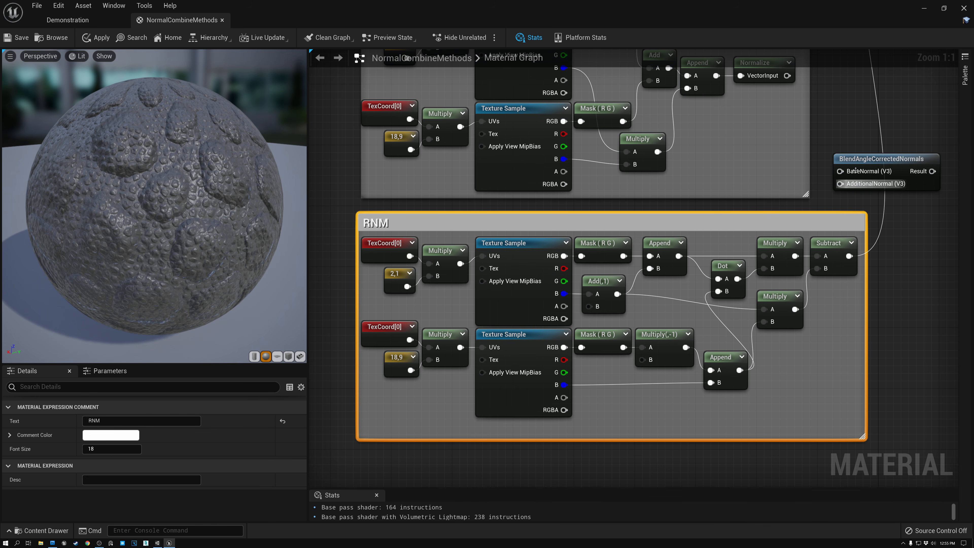
# - Review the Whiteout, UDN and Simple groups against the built-in option, and select the BlendAngleCorrectedNormals node
pyautogui.scroll(-2, 848, 106)
pyautogui.moveTo(849, 105); pyautogui.dragTo(735, 388, button='right')
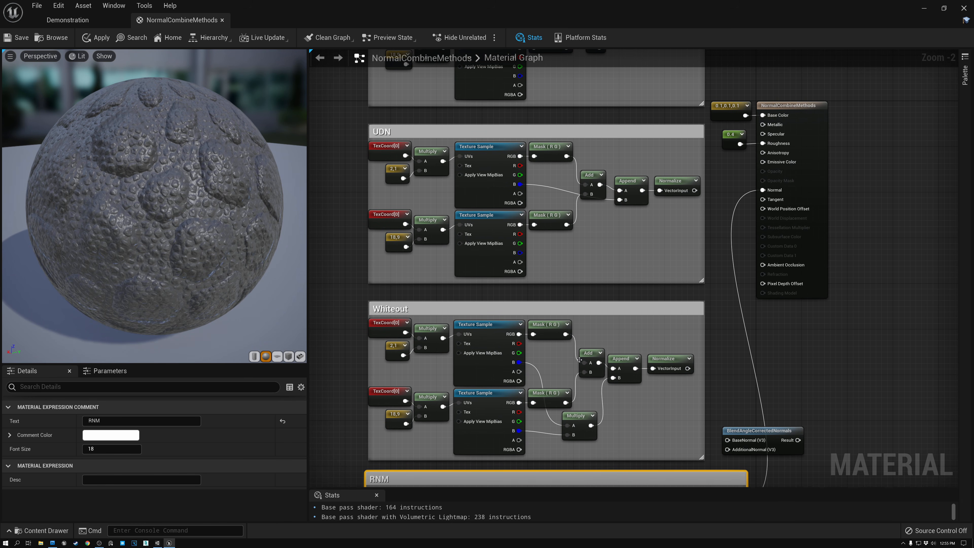
pyautogui.scroll(2, 580, 360)
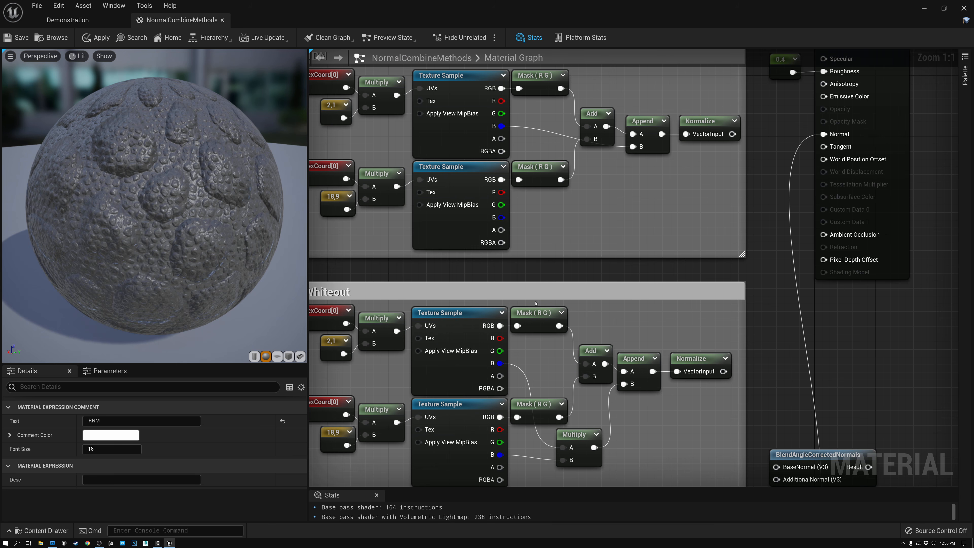
pyautogui.scroll(-1, 613, 261)
pyautogui.moveTo(607, 257); pyautogui.dragTo(609, 446, button='right')
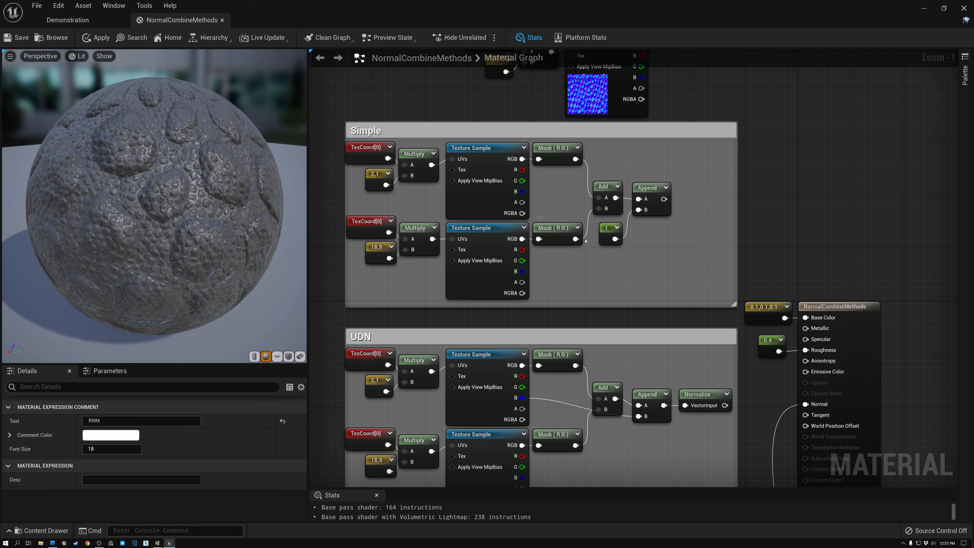
pyautogui.moveTo(764, 425); pyautogui.dragTo(743, 97, button='right')
pyautogui.click(764, 358)
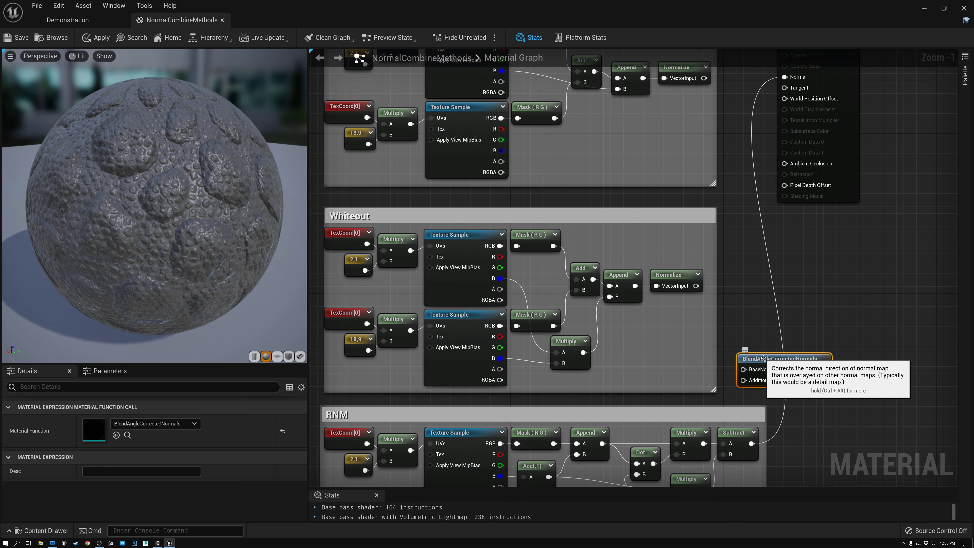
# - Switch to Unity's Shader Graph and shift the Normal Blend node slightly closer to the Subtract connection wire
pyautogui.hotkey('alt', 'Tab')
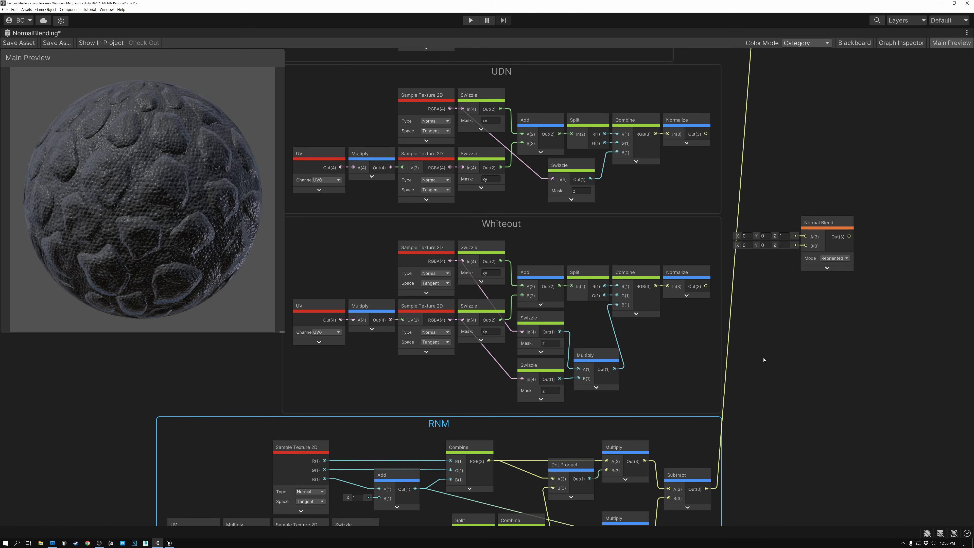
pyautogui.click(820, 225)
pyautogui.moveTo(820, 225); pyautogui.dragTo(816, 232)
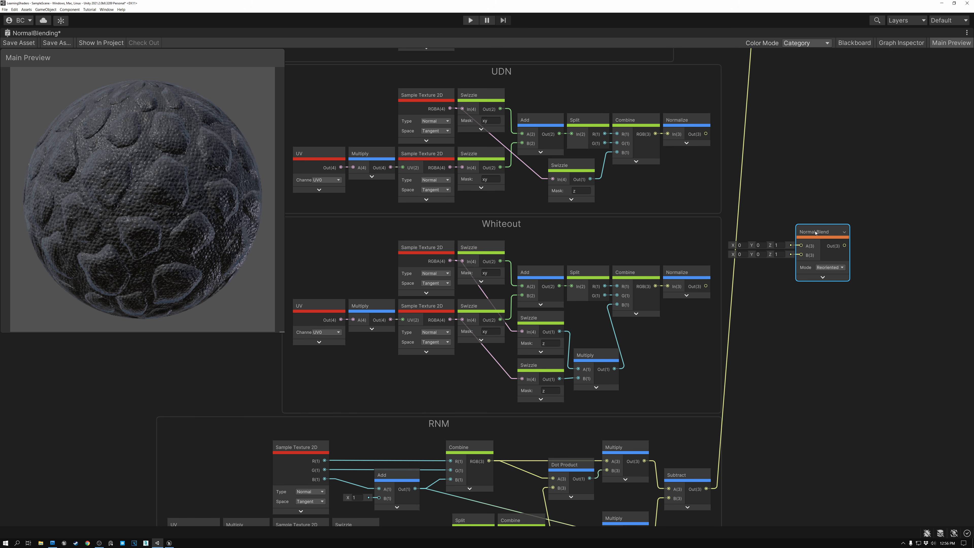
# - Bring the RNM group into view below Whiteout in the shader graph and highlight it
pyautogui.rightClick(763, 118)
pyautogui.click(759, 108)
pyautogui.moveTo(758, 106); pyautogui.dragTo(816, 109, button='middle')
pyautogui.click(503, 85)
pyautogui.click(467, 378)
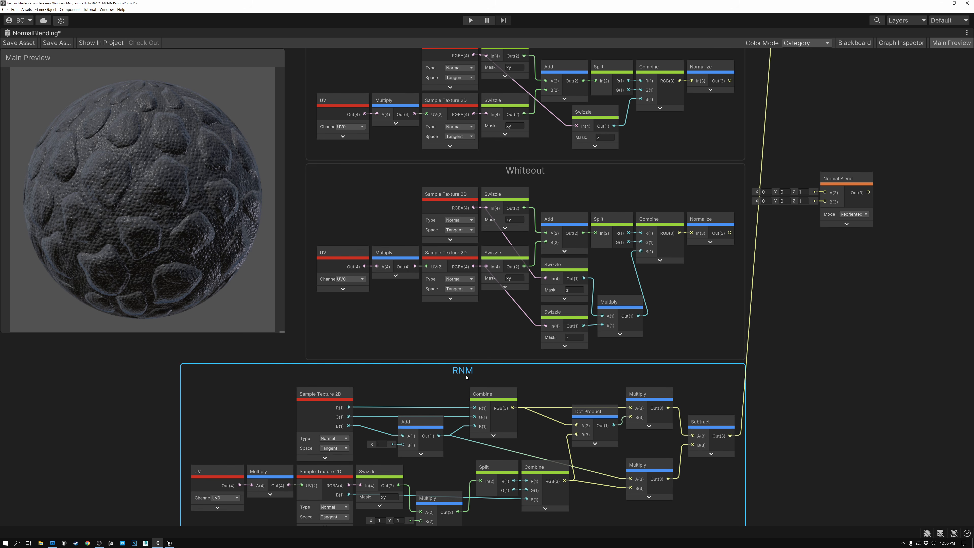
# - Go back to the first methods in the shader graph and highlight the Simple group followed by the UDN group
pyautogui.moveTo(814, 103); pyautogui.dragTo(821, 260, button='middle')
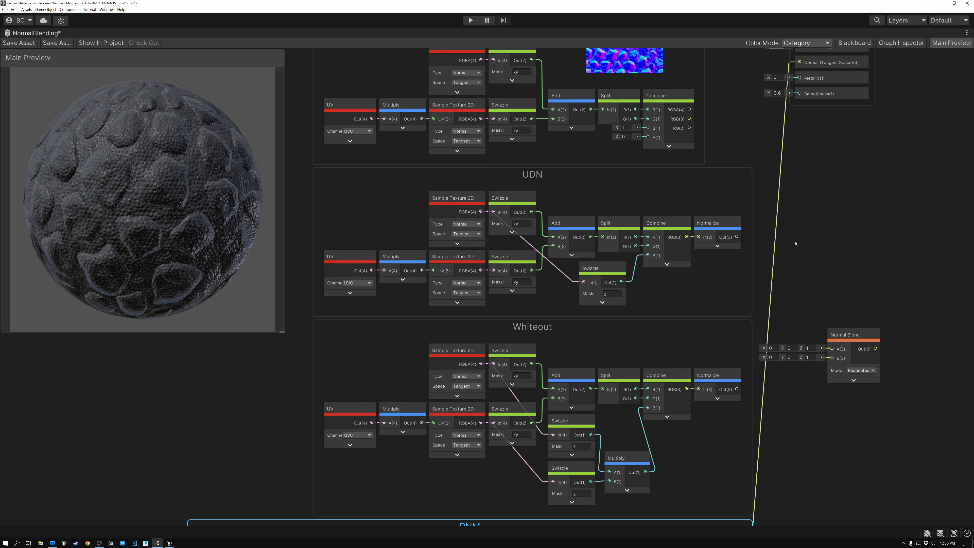
pyautogui.moveTo(821, 187); pyautogui.dragTo(821, 271, button='middle')
pyautogui.click(498, 114)
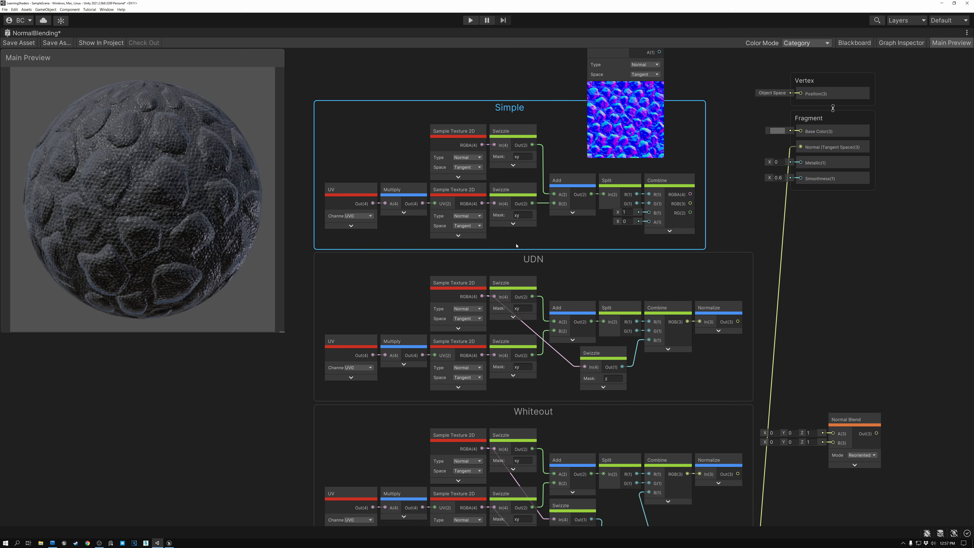
pyautogui.click(531, 261)
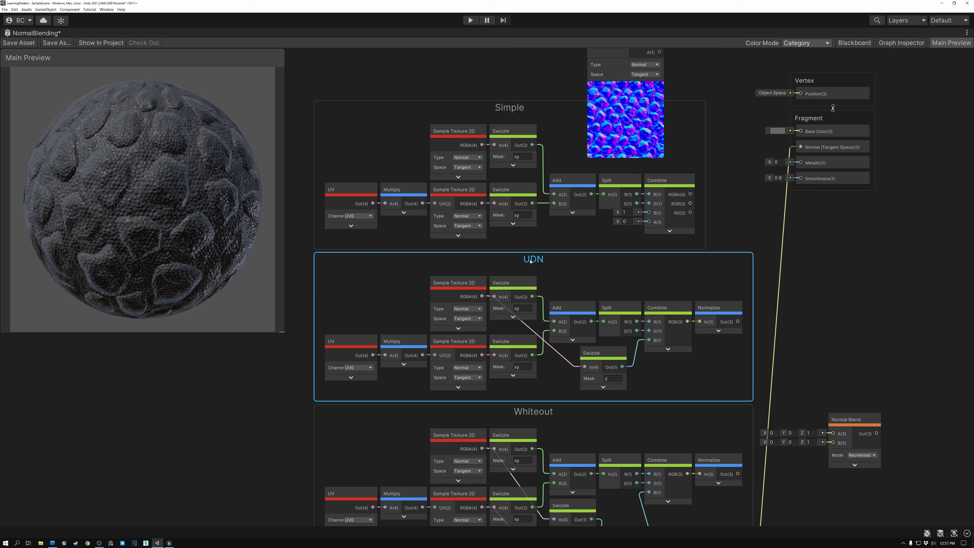
# - Highlight the Whiteout and RNM groups in turn to finish the recap, and switch back to the Unreal Engine material graph
pyautogui.moveTo(533, 399); pyautogui.dragTo(528, 230, button='middle')
pyautogui.click(528, 240)
pyautogui.click(467, 446)
pyautogui.moveTo(793, 398); pyautogui.dragTo(802, 290, button='middle')
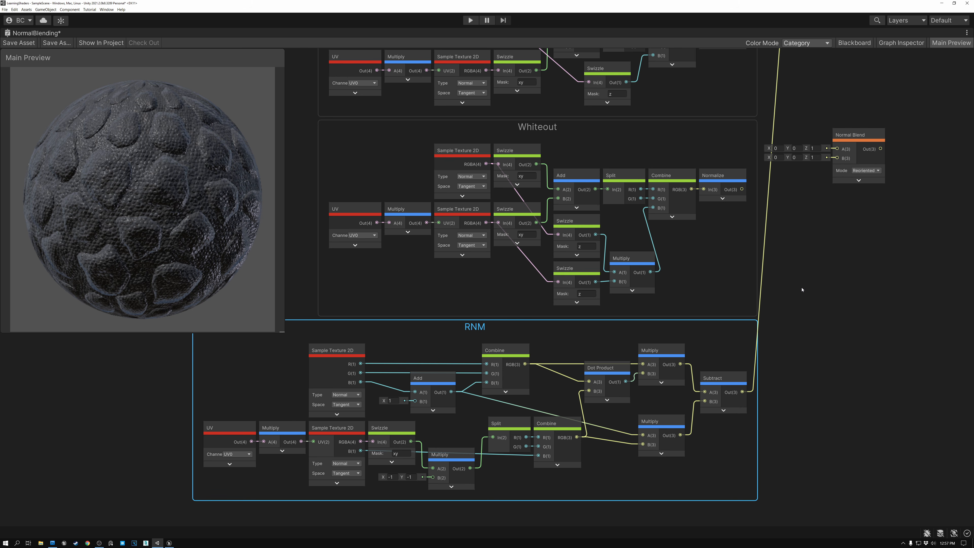
pyautogui.hotkey('alt', 'Tab')
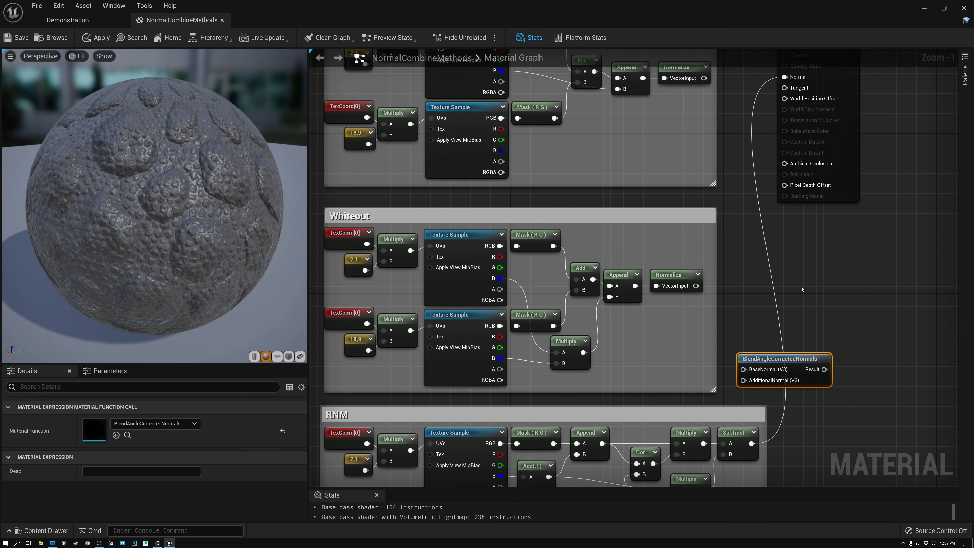